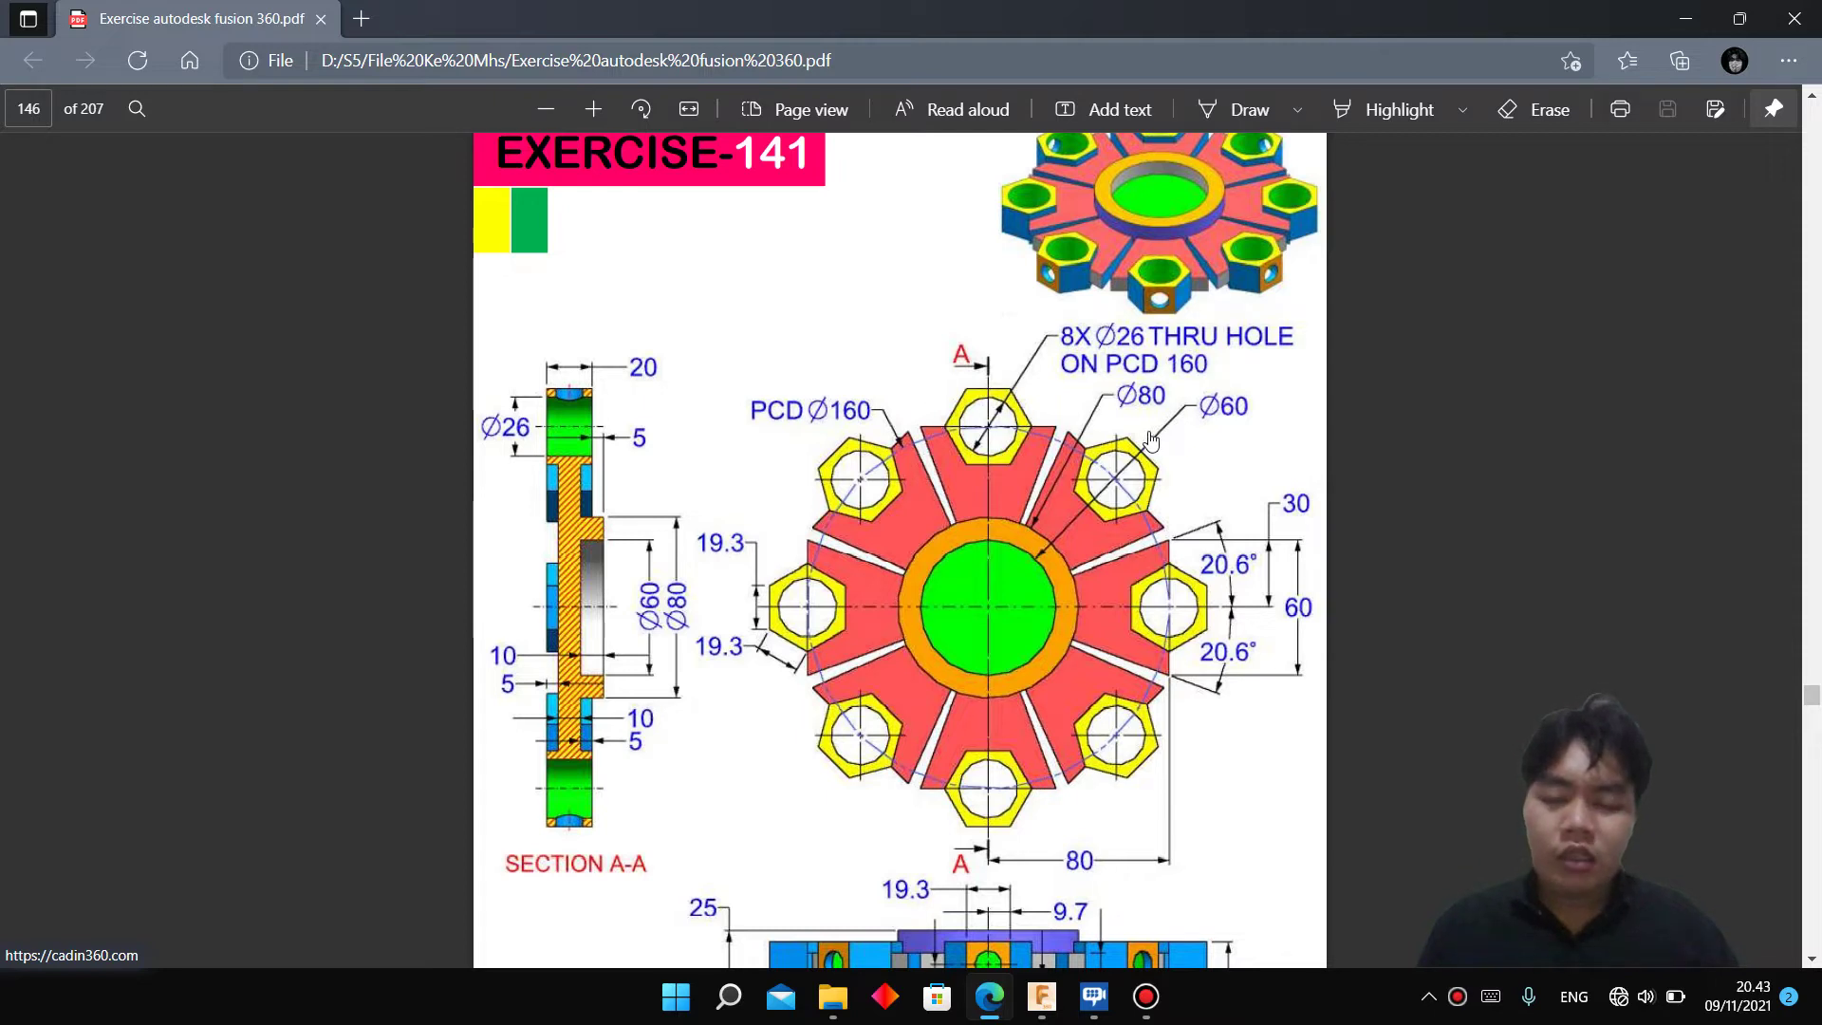
Close the old untitled design without saving
{"action": "scroll", "coordinate": [1084, 486], "scroll_direction": "up", "scroll_amount": 2}
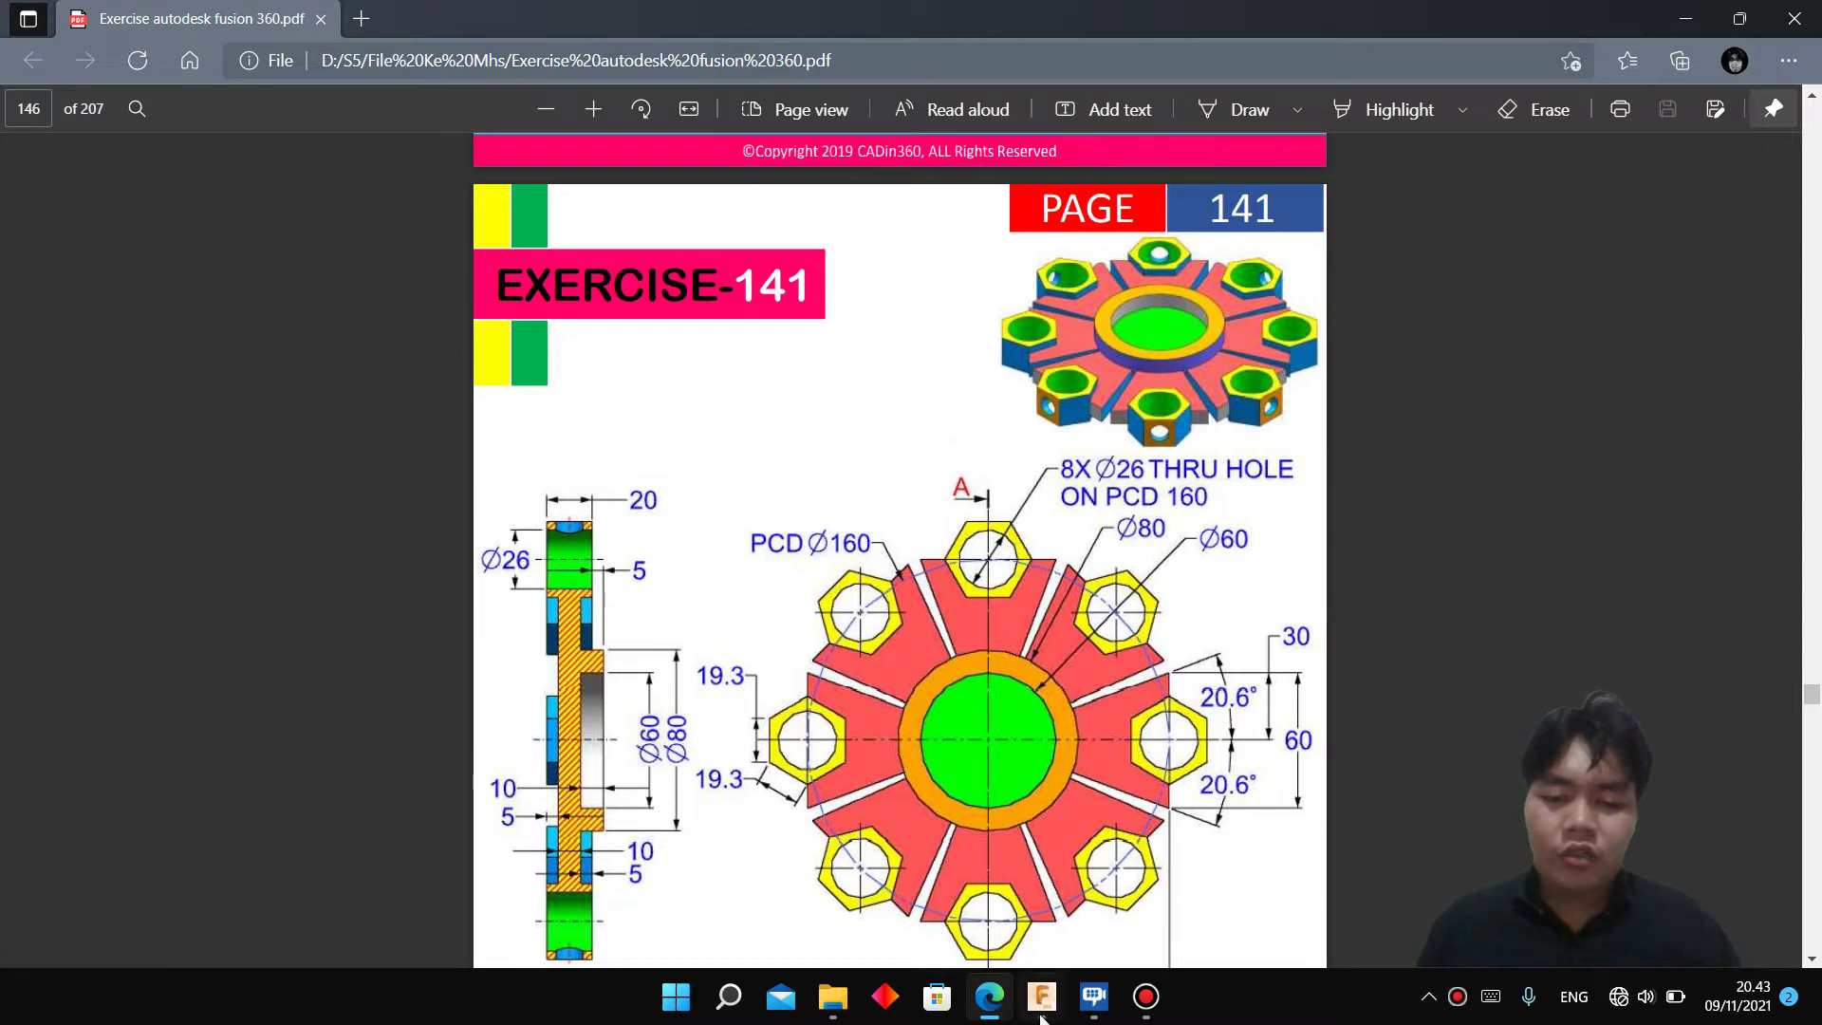
{"action": "left_click", "coordinate": [1041, 996]}
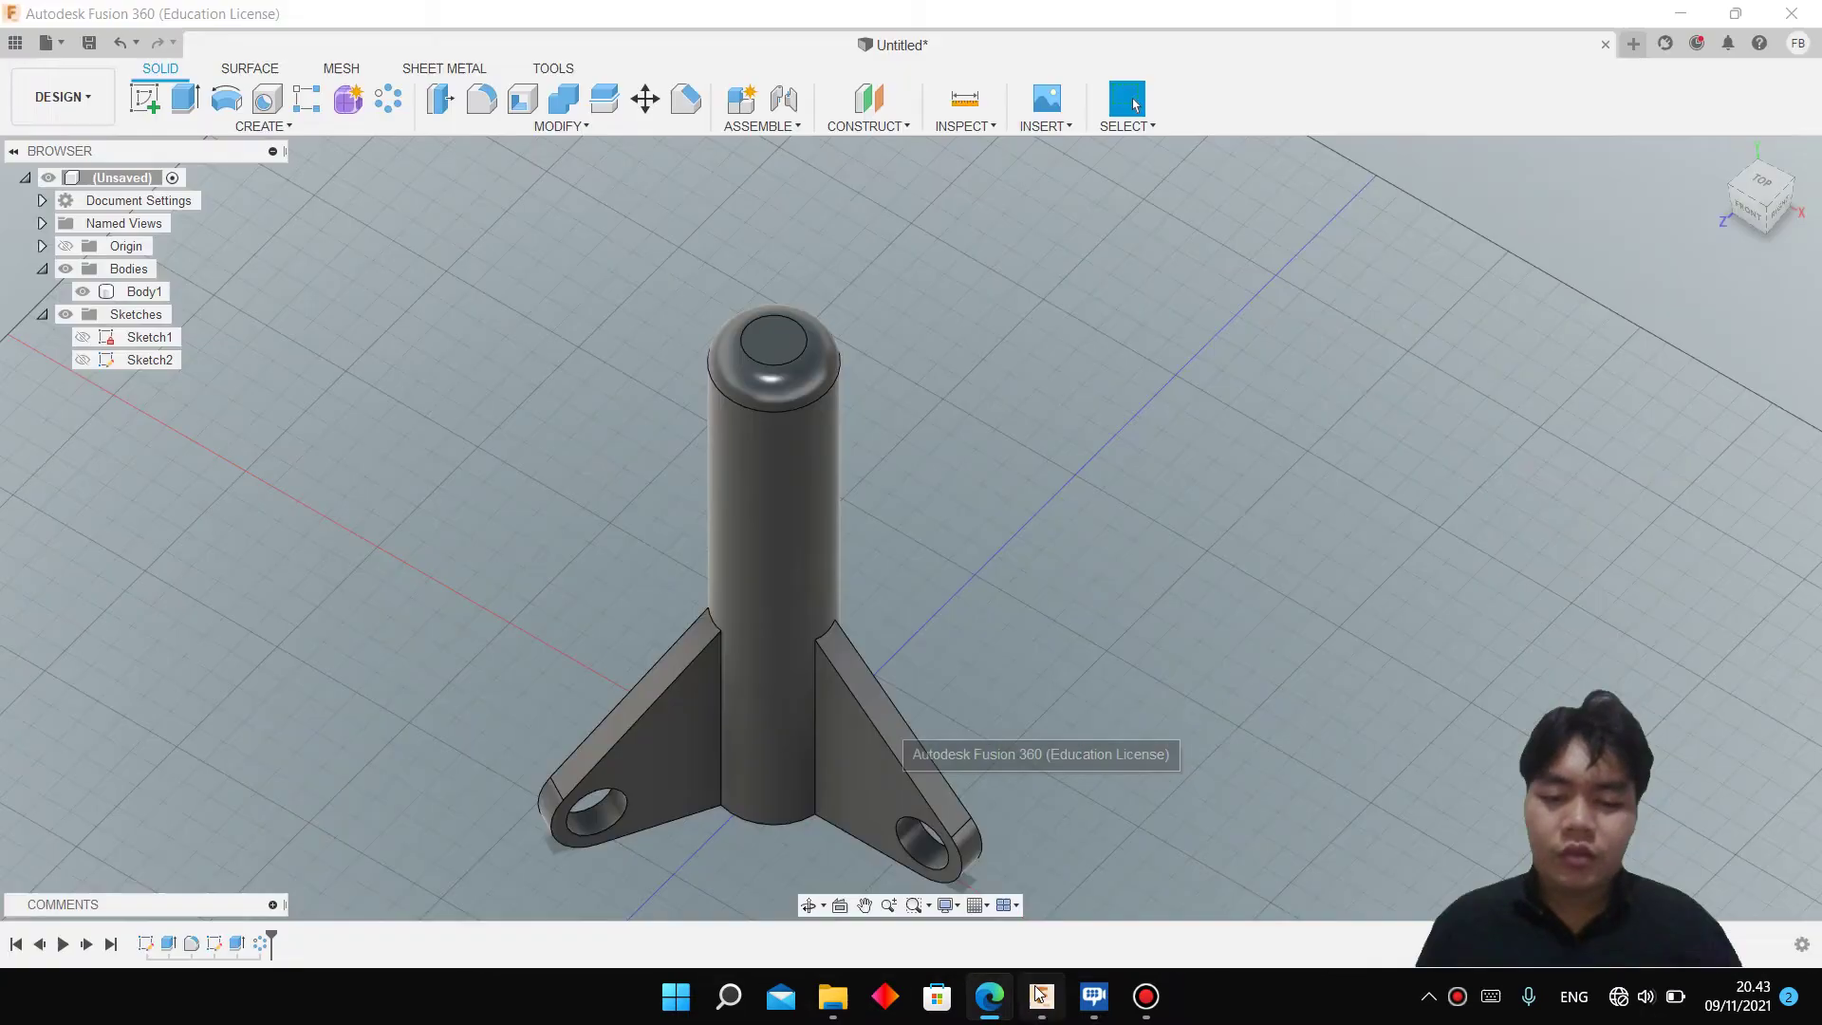
{"action": "left_click", "coordinate": [1605, 45]}
{"action": "left_click", "coordinate": [900, 518]}
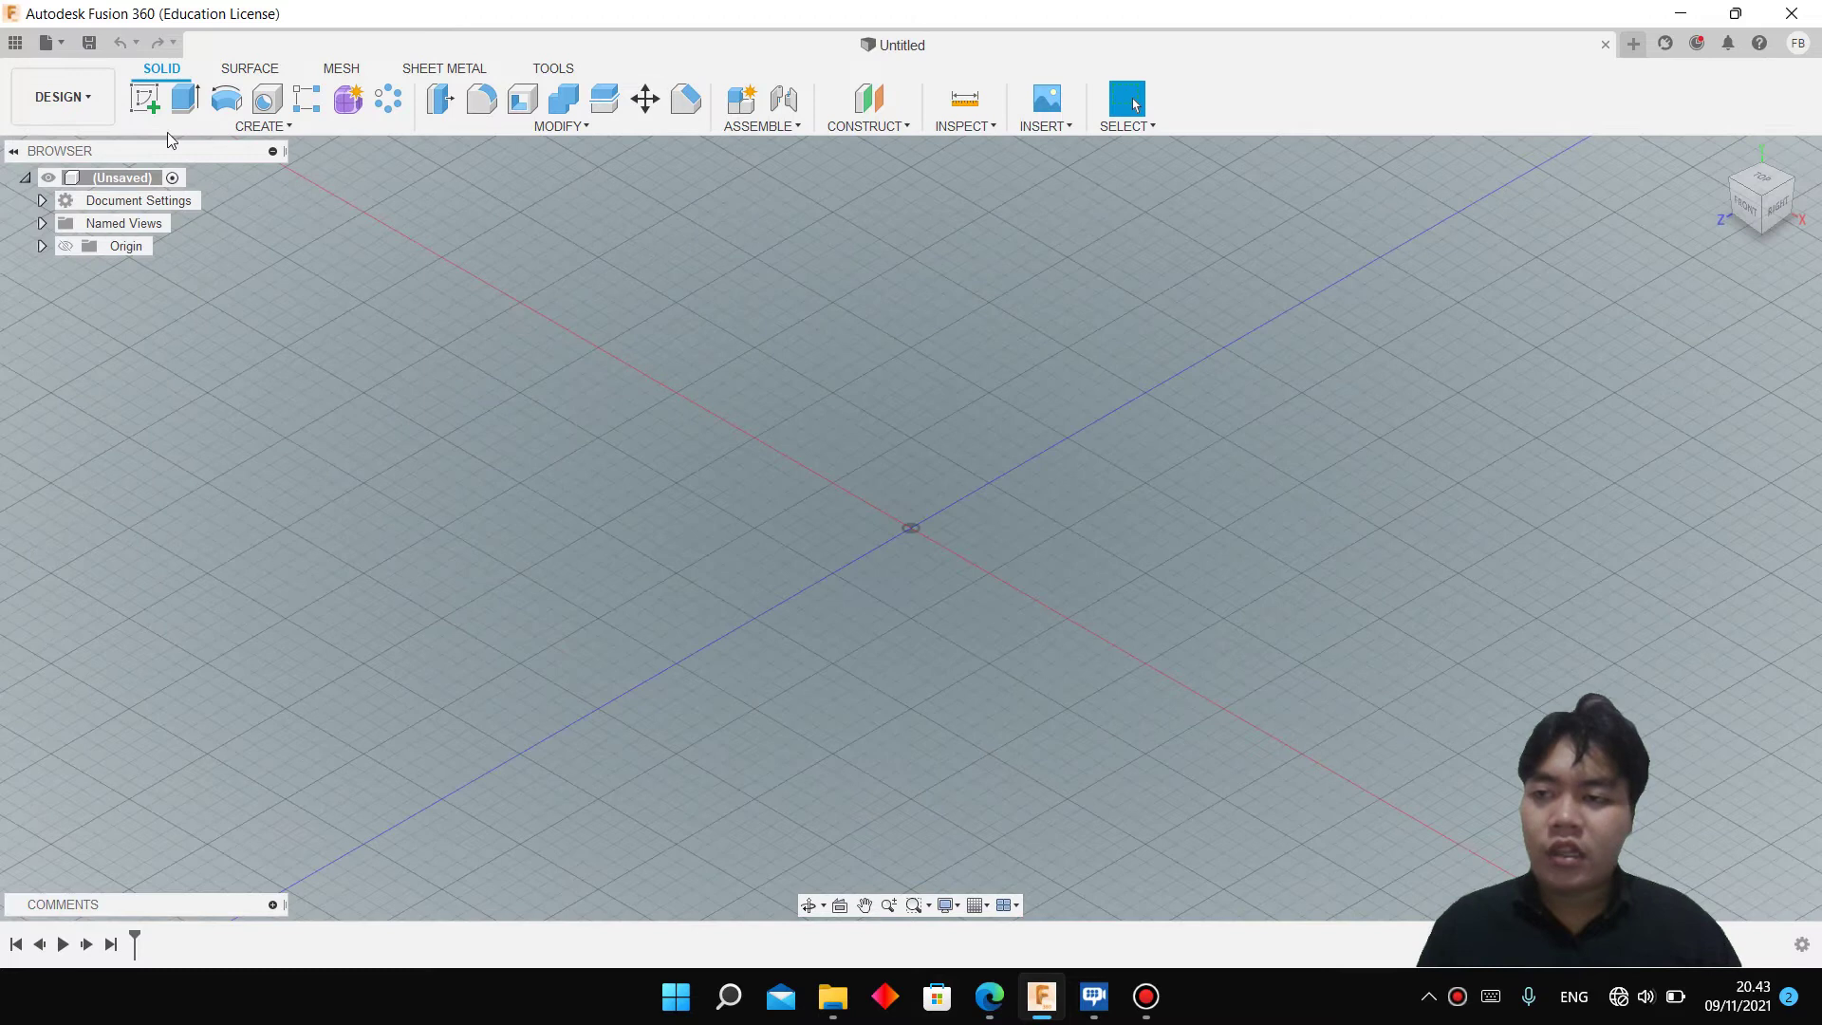
Start a new sketch on the top plane and review the exercise PDF
{"action": "left_click", "coordinate": [150, 100]}
{"action": "left_click", "coordinate": [879, 629]}
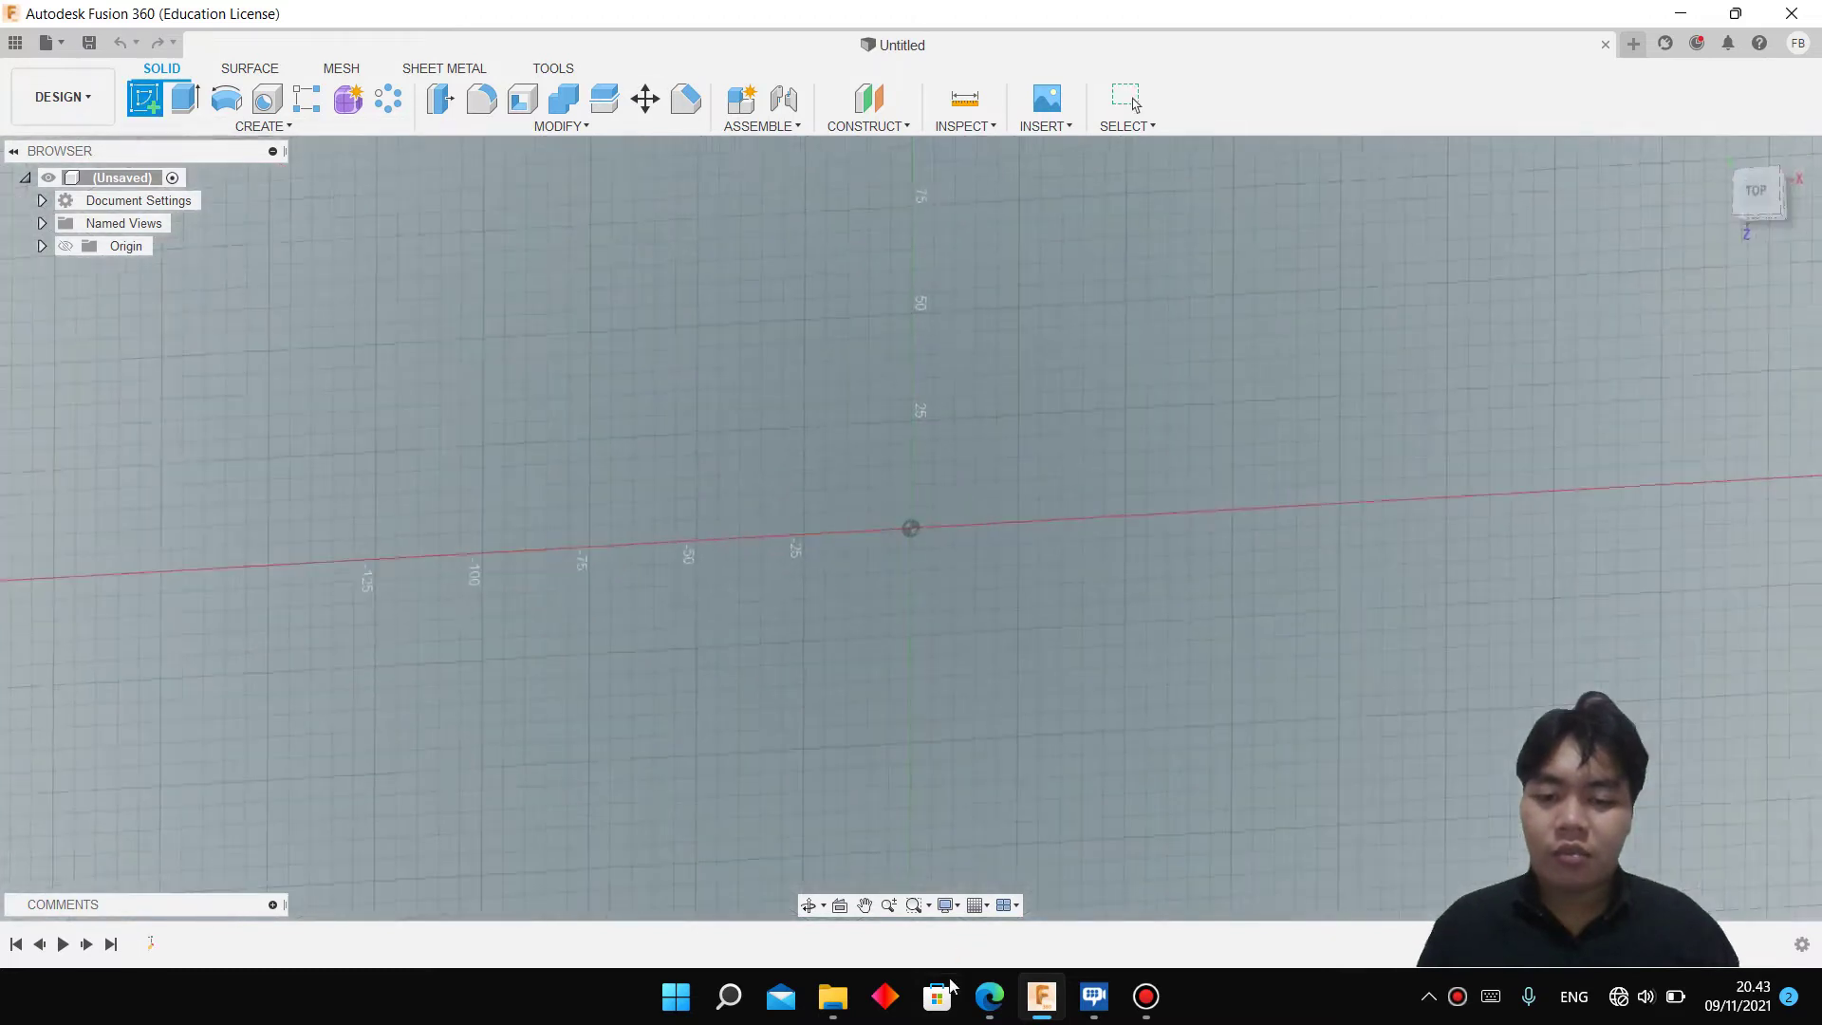
{"action": "left_click", "coordinate": [990, 995]}
{"action": "scroll", "coordinate": [1011, 851], "scroll_direction": "down", "scroll_amount": 2}
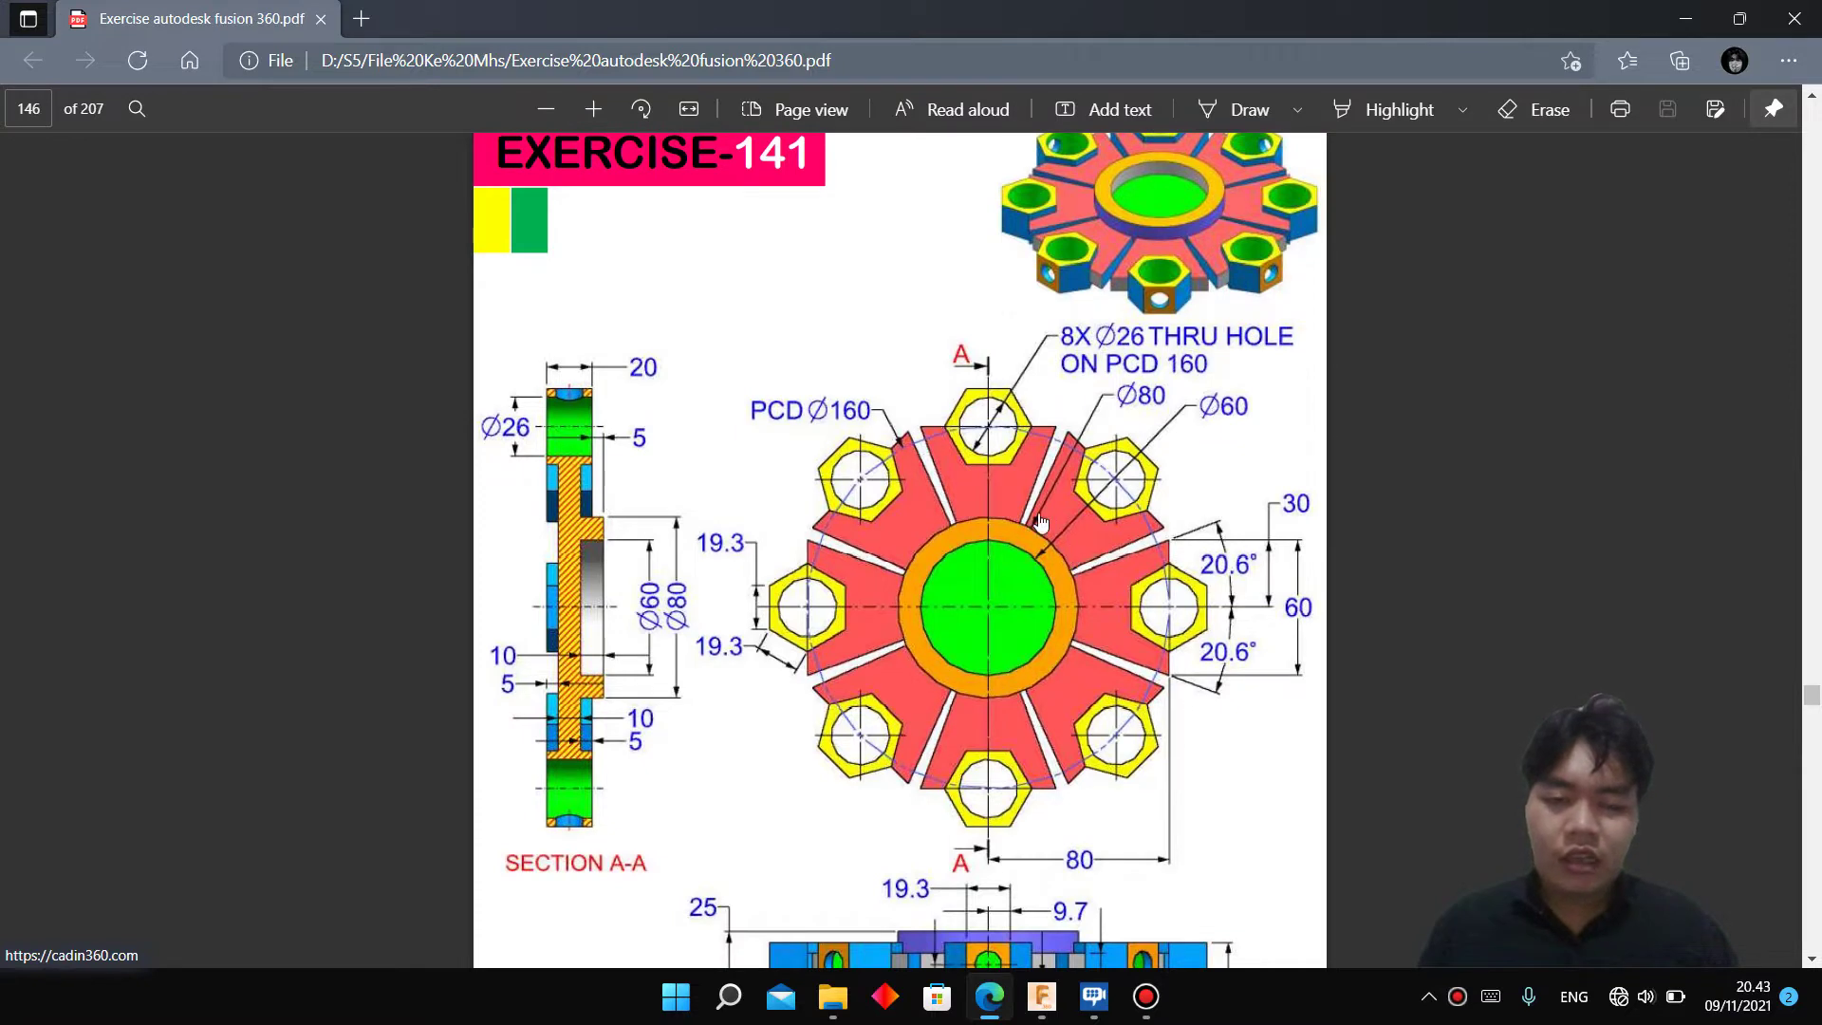
{"action": "left_click", "coordinate": [1041, 997]}
Draw concentric Ø60 and Ø80 mm circles centred on the origin
{"action": "key", "text": "c"}
{"action": "left_click", "coordinate": [916, 535]}
{"action": "type", "text": "60"}
{"action": "key", "text": "Return"}
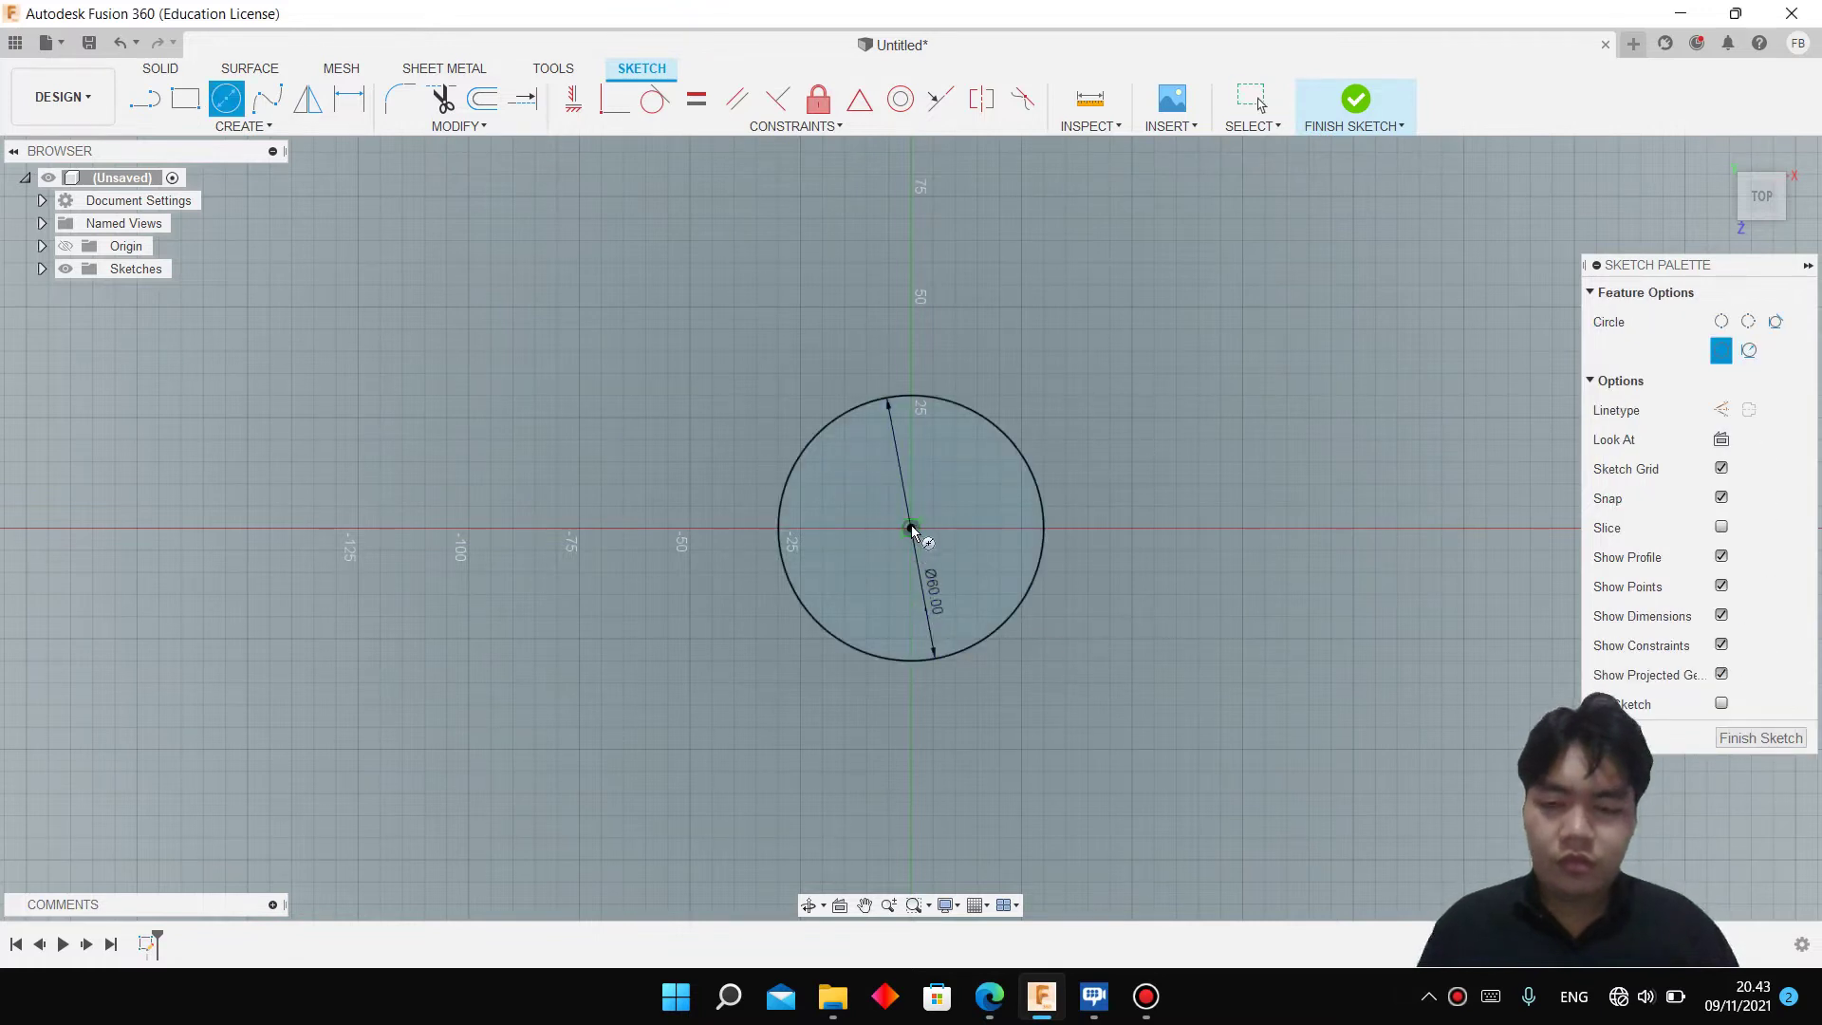
{"action": "left_click", "coordinate": [911, 529]}
{"action": "type", "text": "80"}
{"action": "key", "text": "Return"}
{"action": "key", "text": "Escape"}
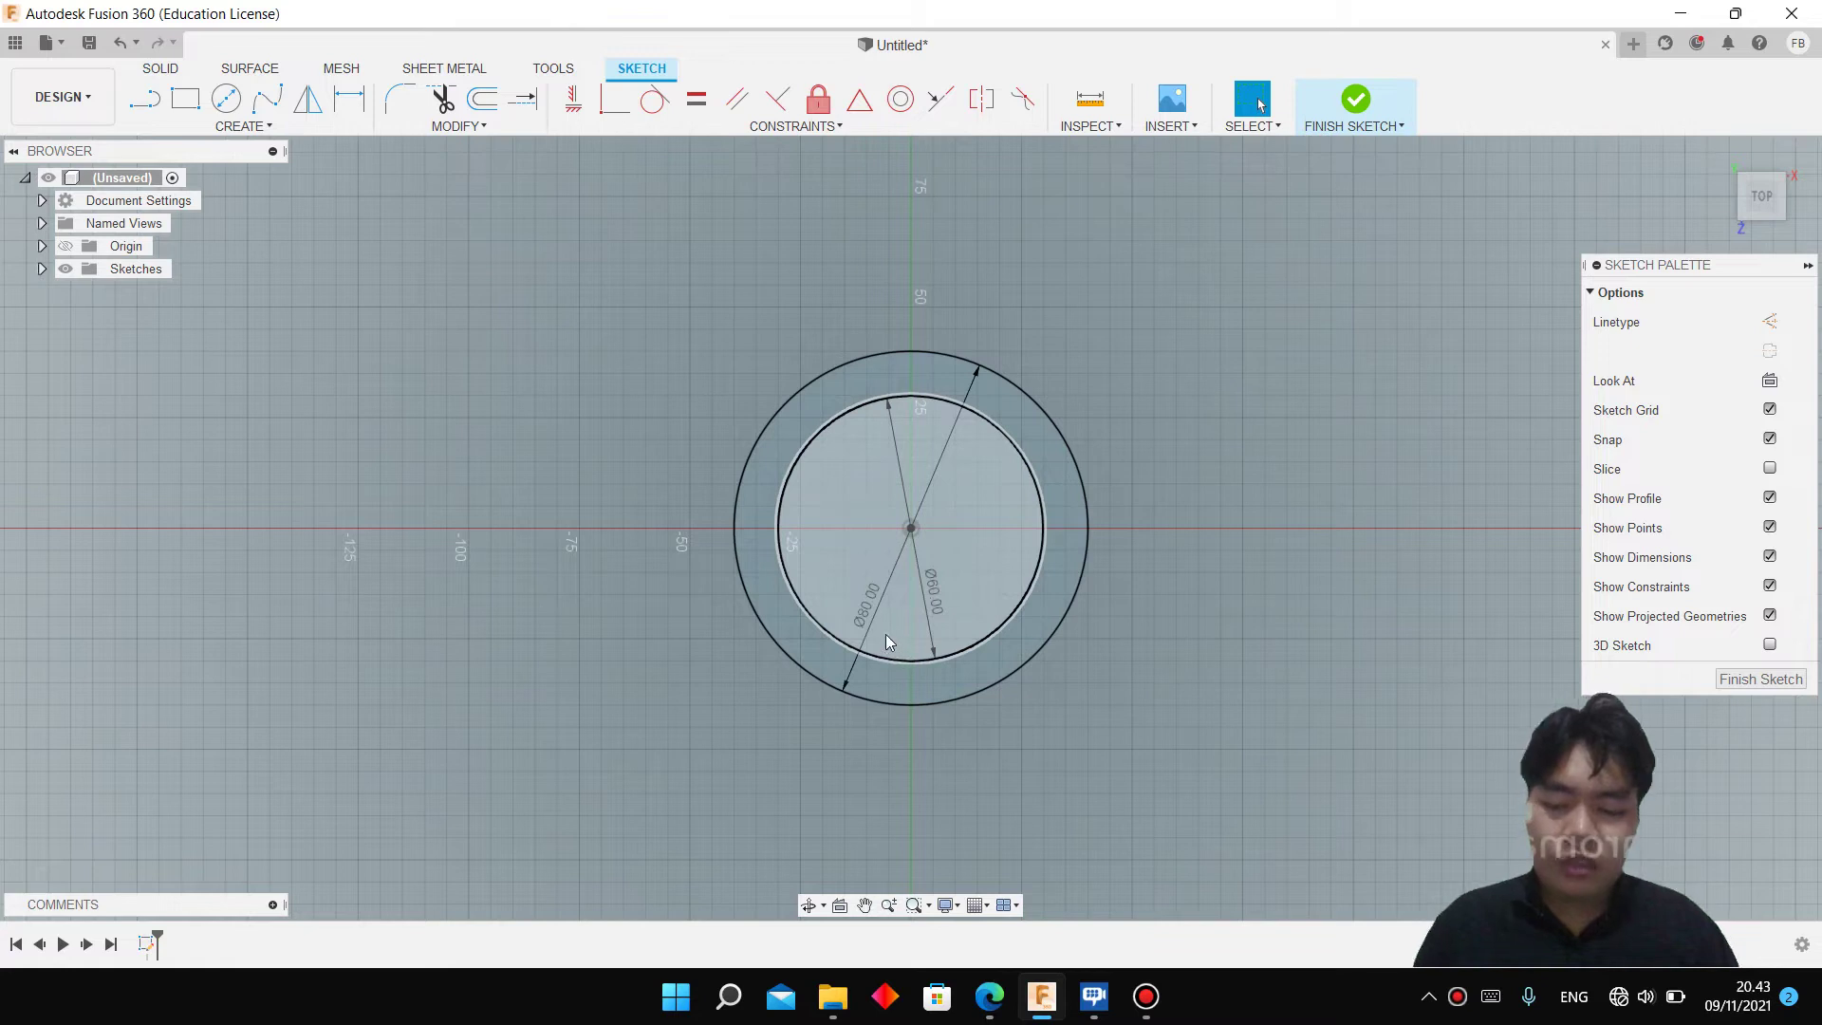
Draw an 80 mm horizontal line from the circles' centre
{"action": "key", "text": "l"}
{"action": "left_click", "coordinate": [911, 528]}
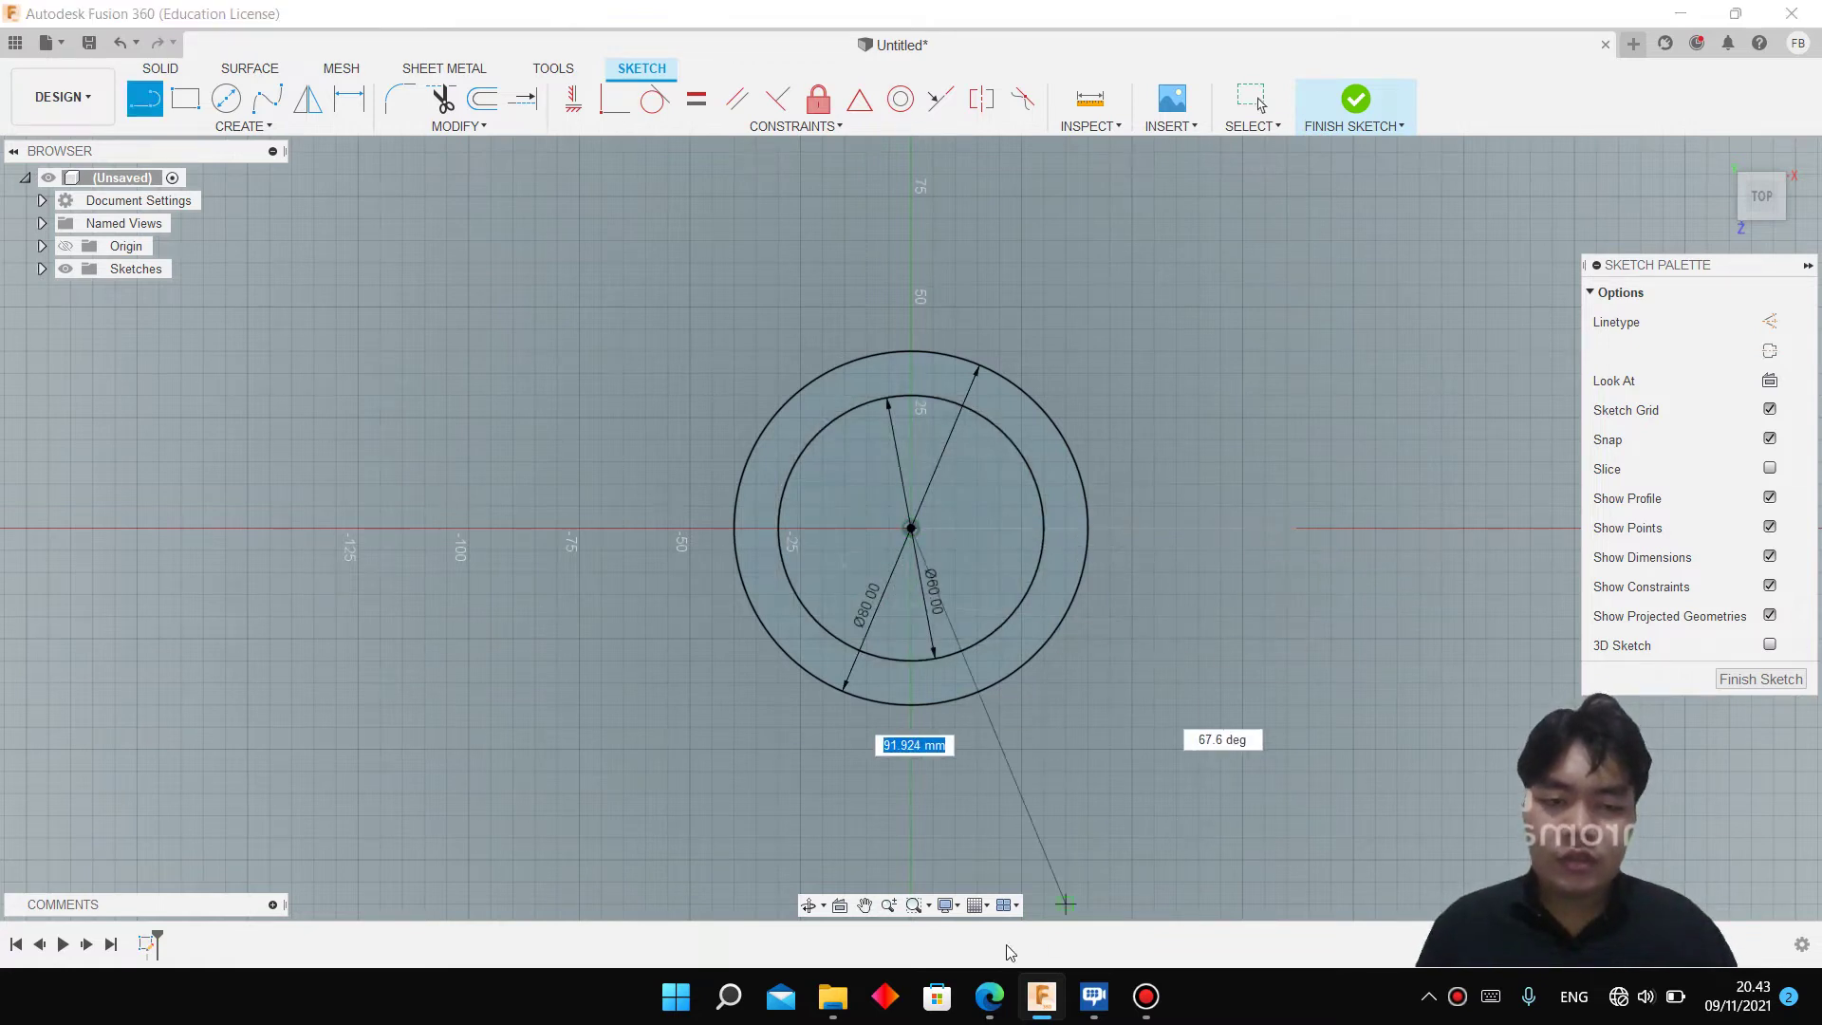
{"action": "left_click", "coordinate": [989, 996]}
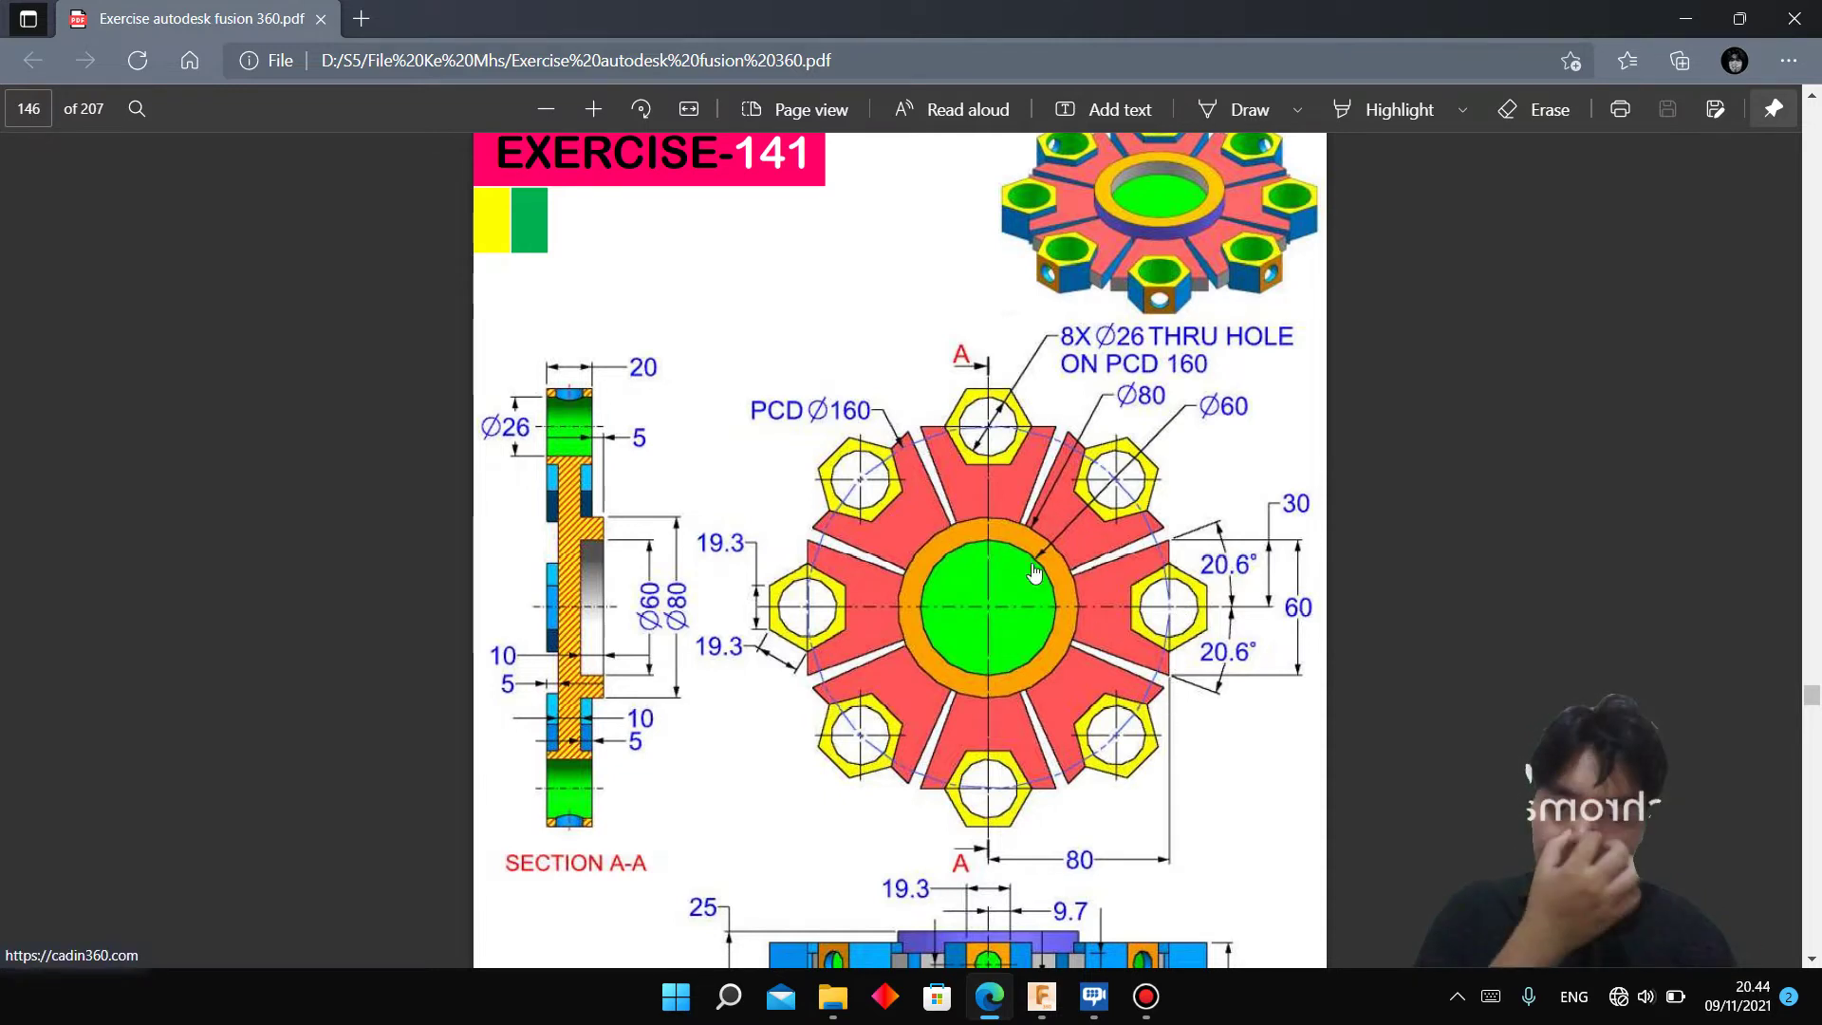
{"action": "left_click", "coordinate": [1041, 996]}
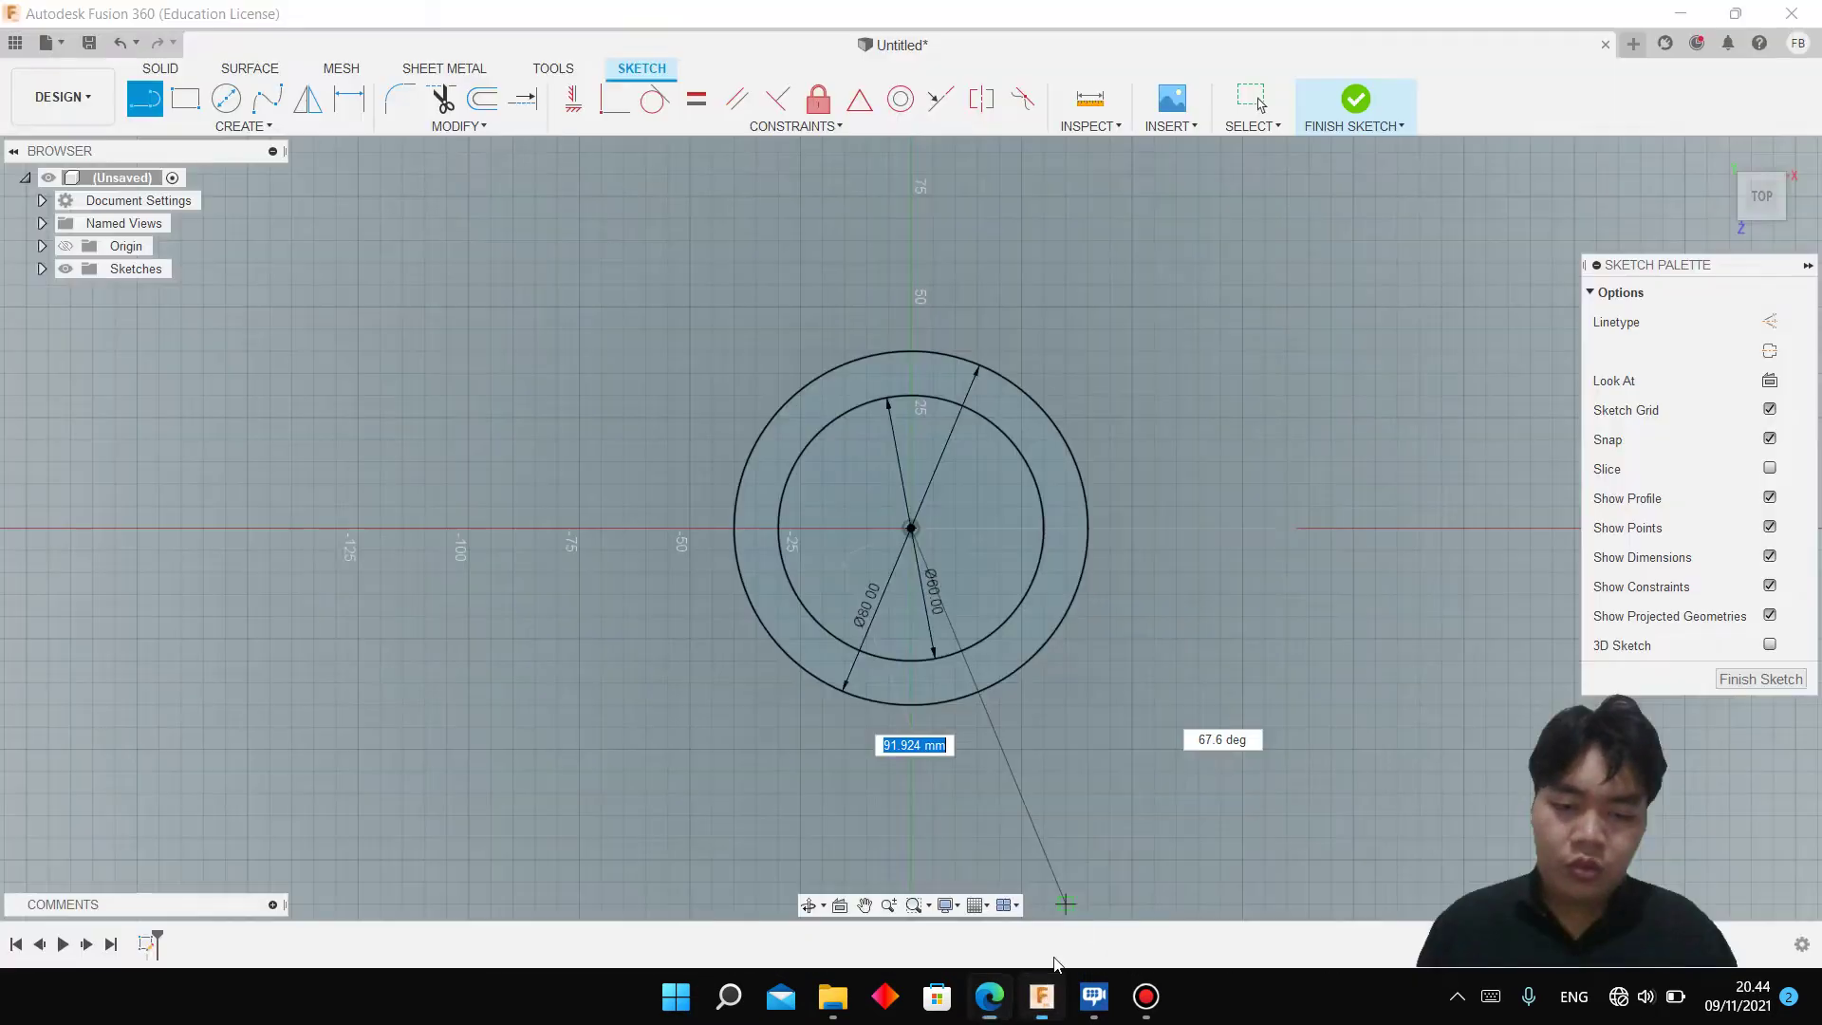
{"action": "type", "text": "80"}
{"action": "key", "text": "Return"}
{"action": "key", "text": "Escape"}
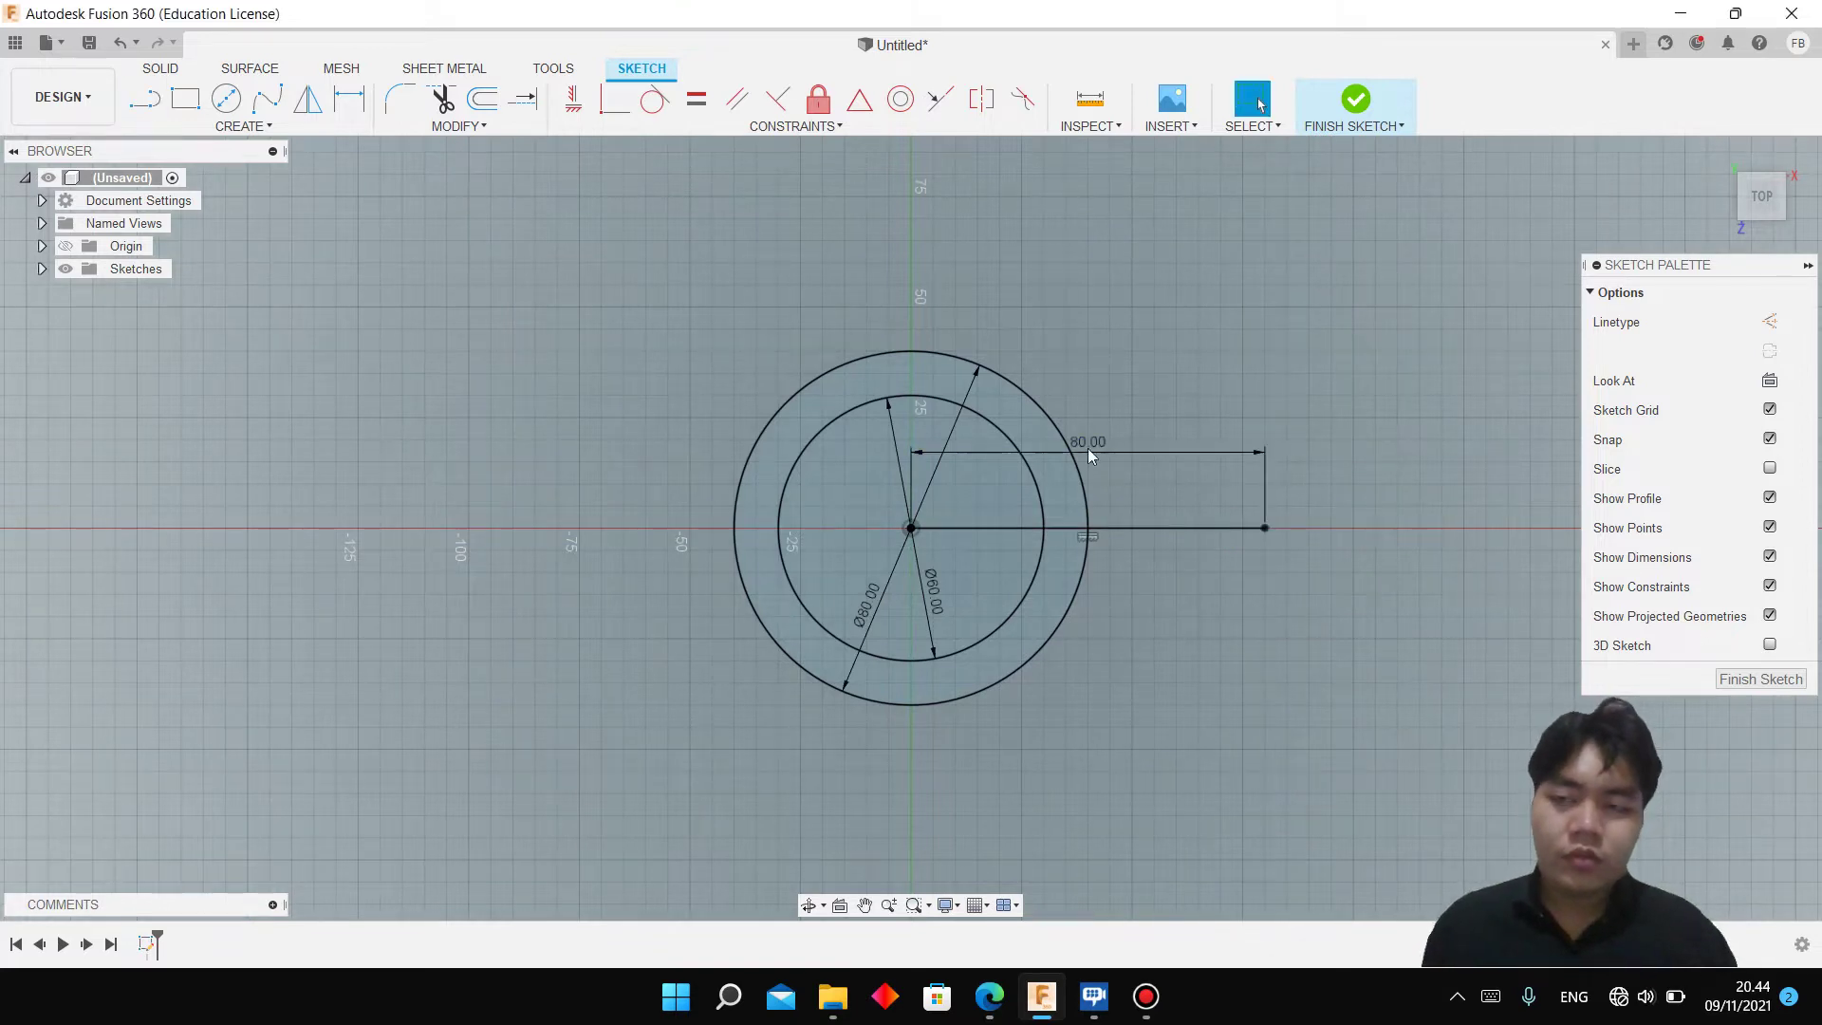
Add a Ø26 mm circle centred on the line's far end
{"action": "left_click", "coordinate": [989, 996]}
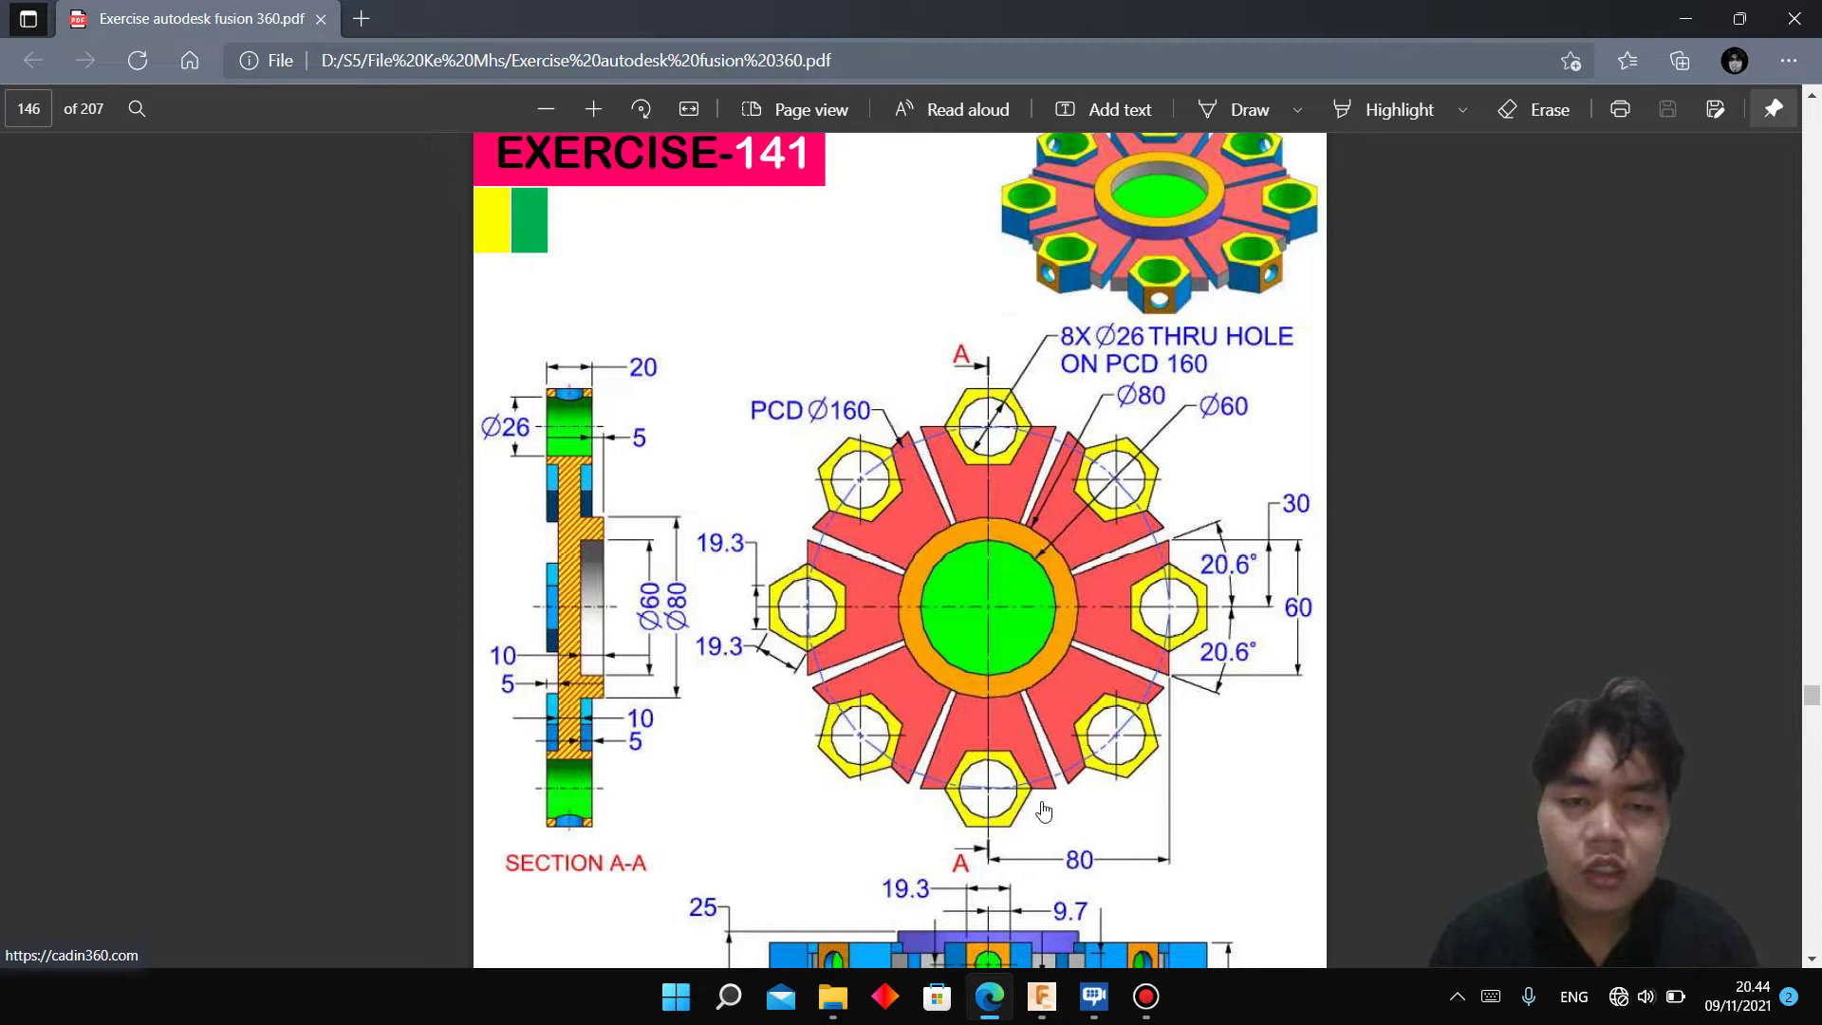
{"action": "left_click", "coordinate": [978, 892]}
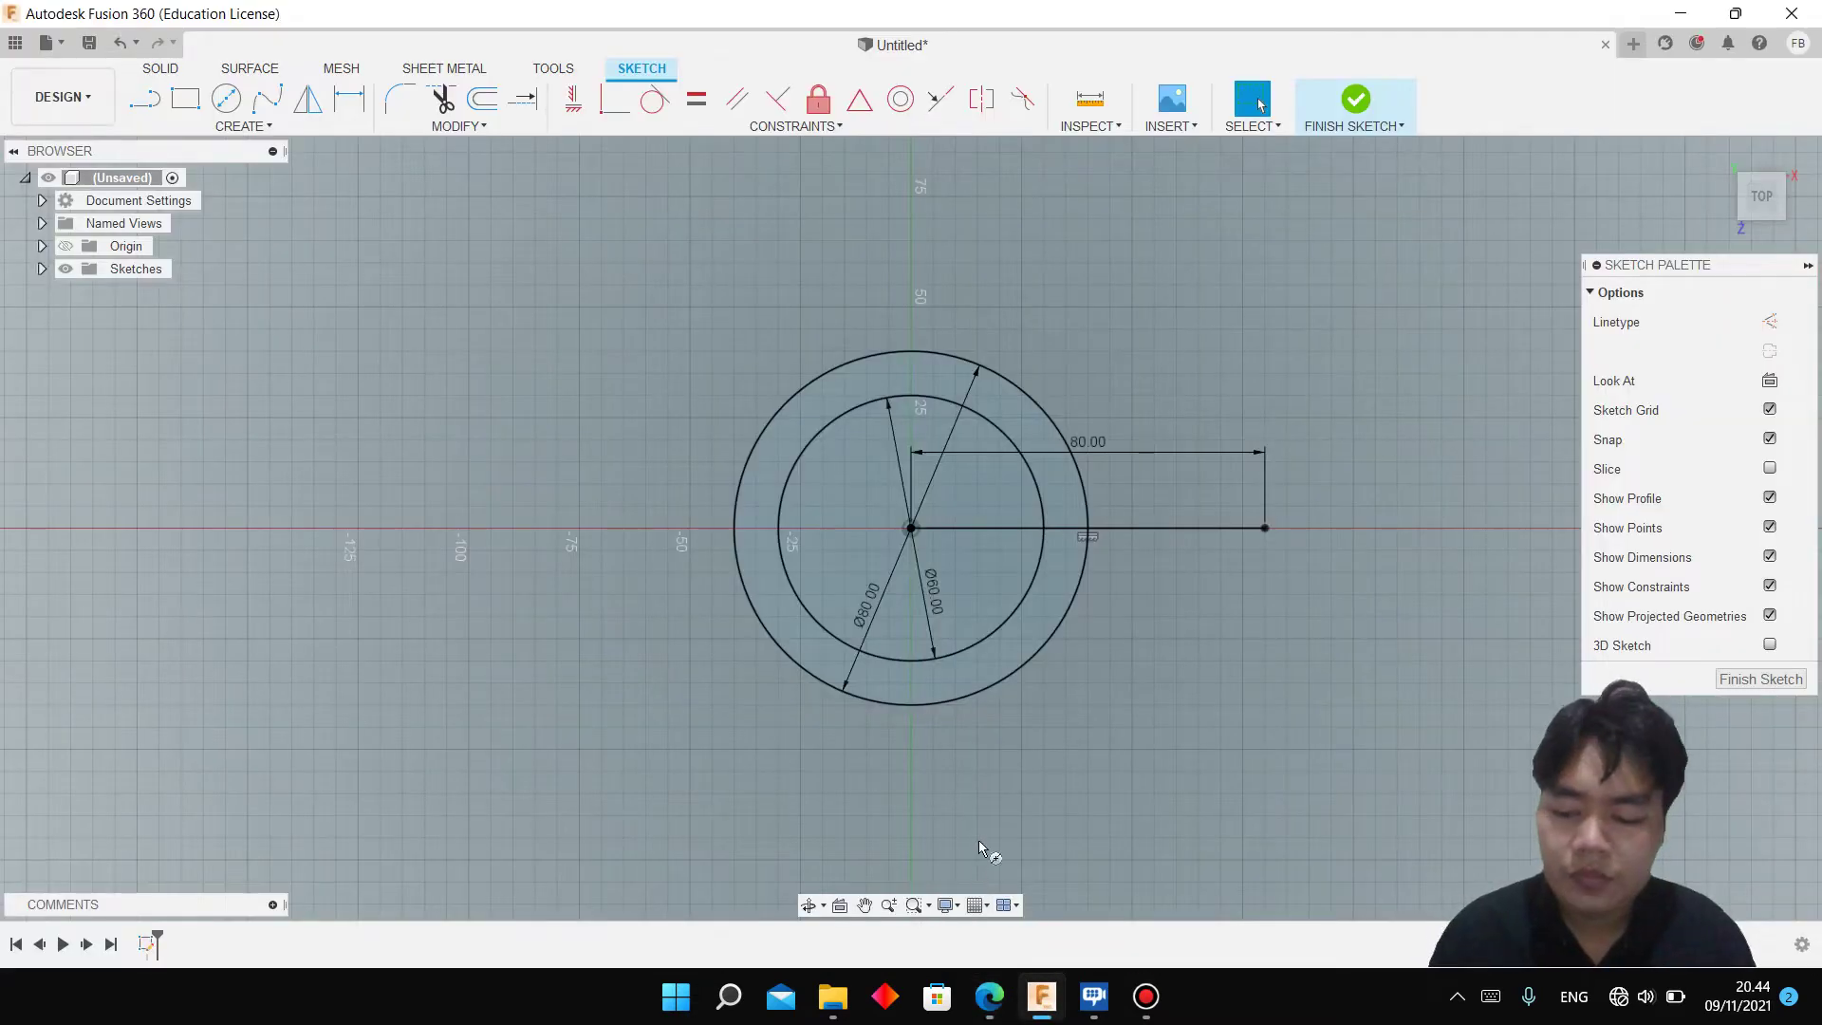
{"action": "left_click", "coordinate": [1267, 527]}
{"action": "type", "text": "26"}
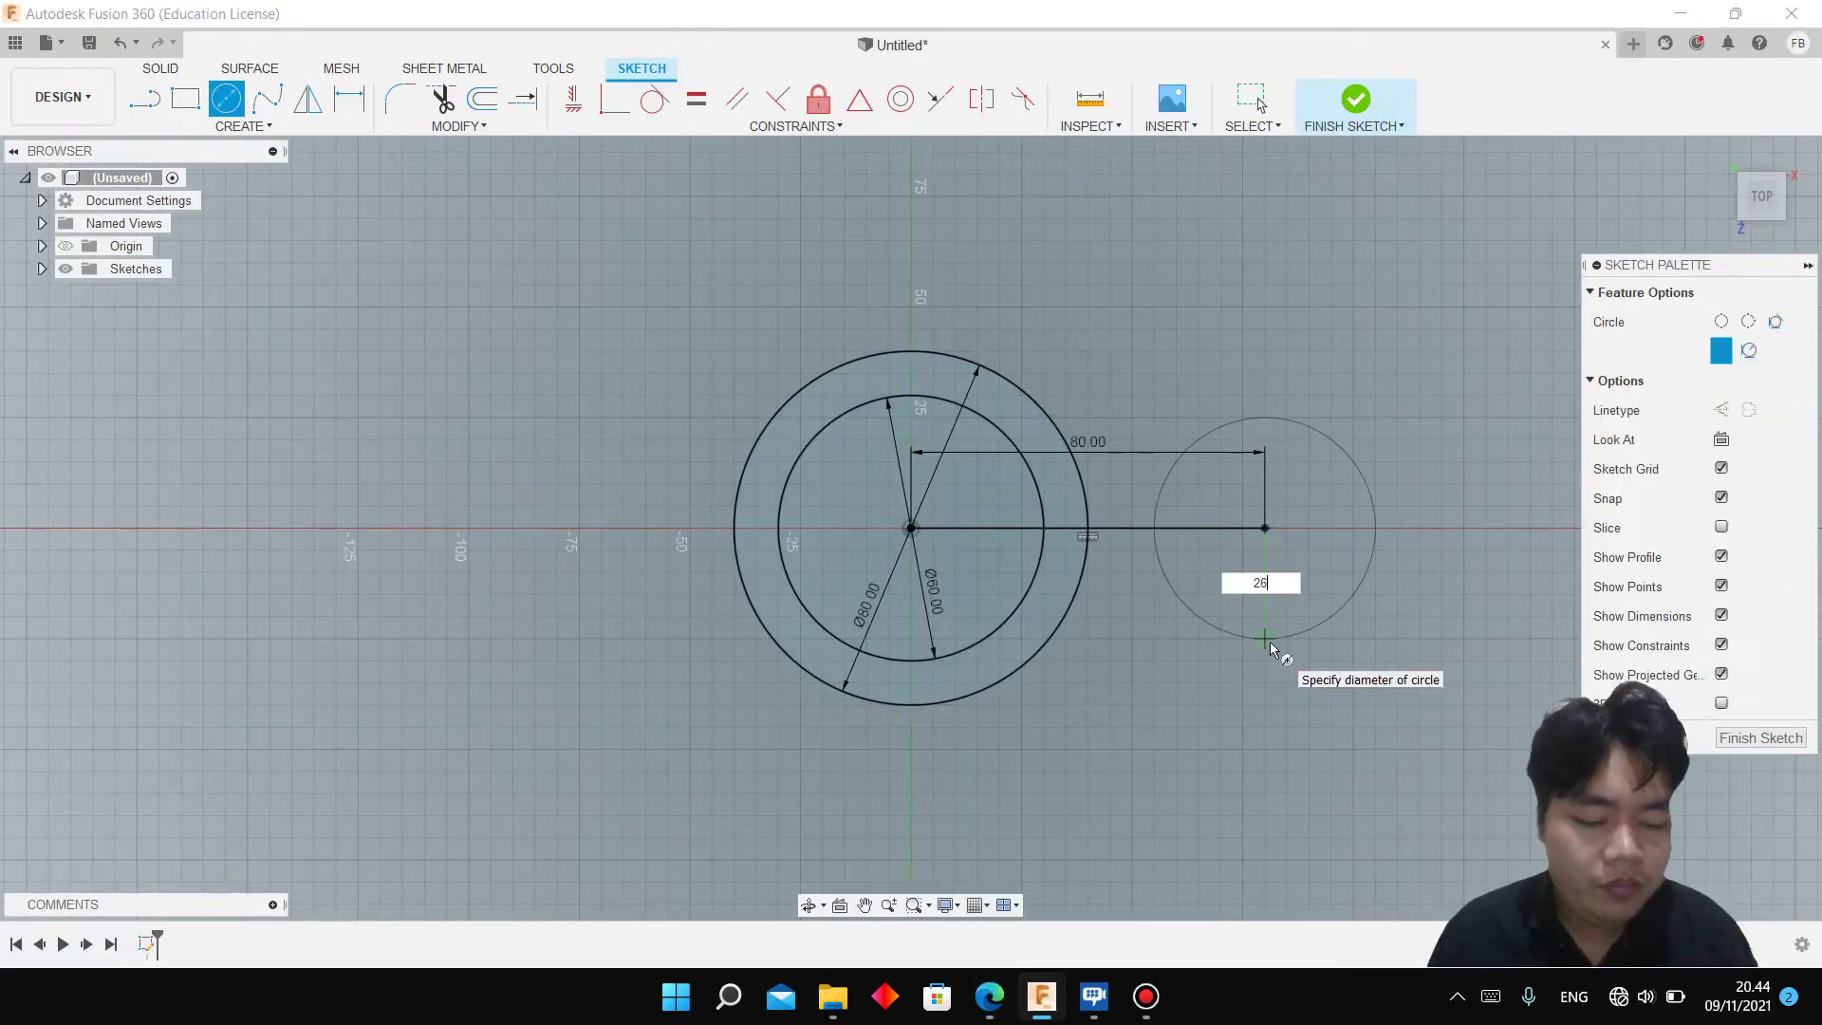
{"action": "key", "text": "Return"}
{"action": "key", "text": "Escape"}
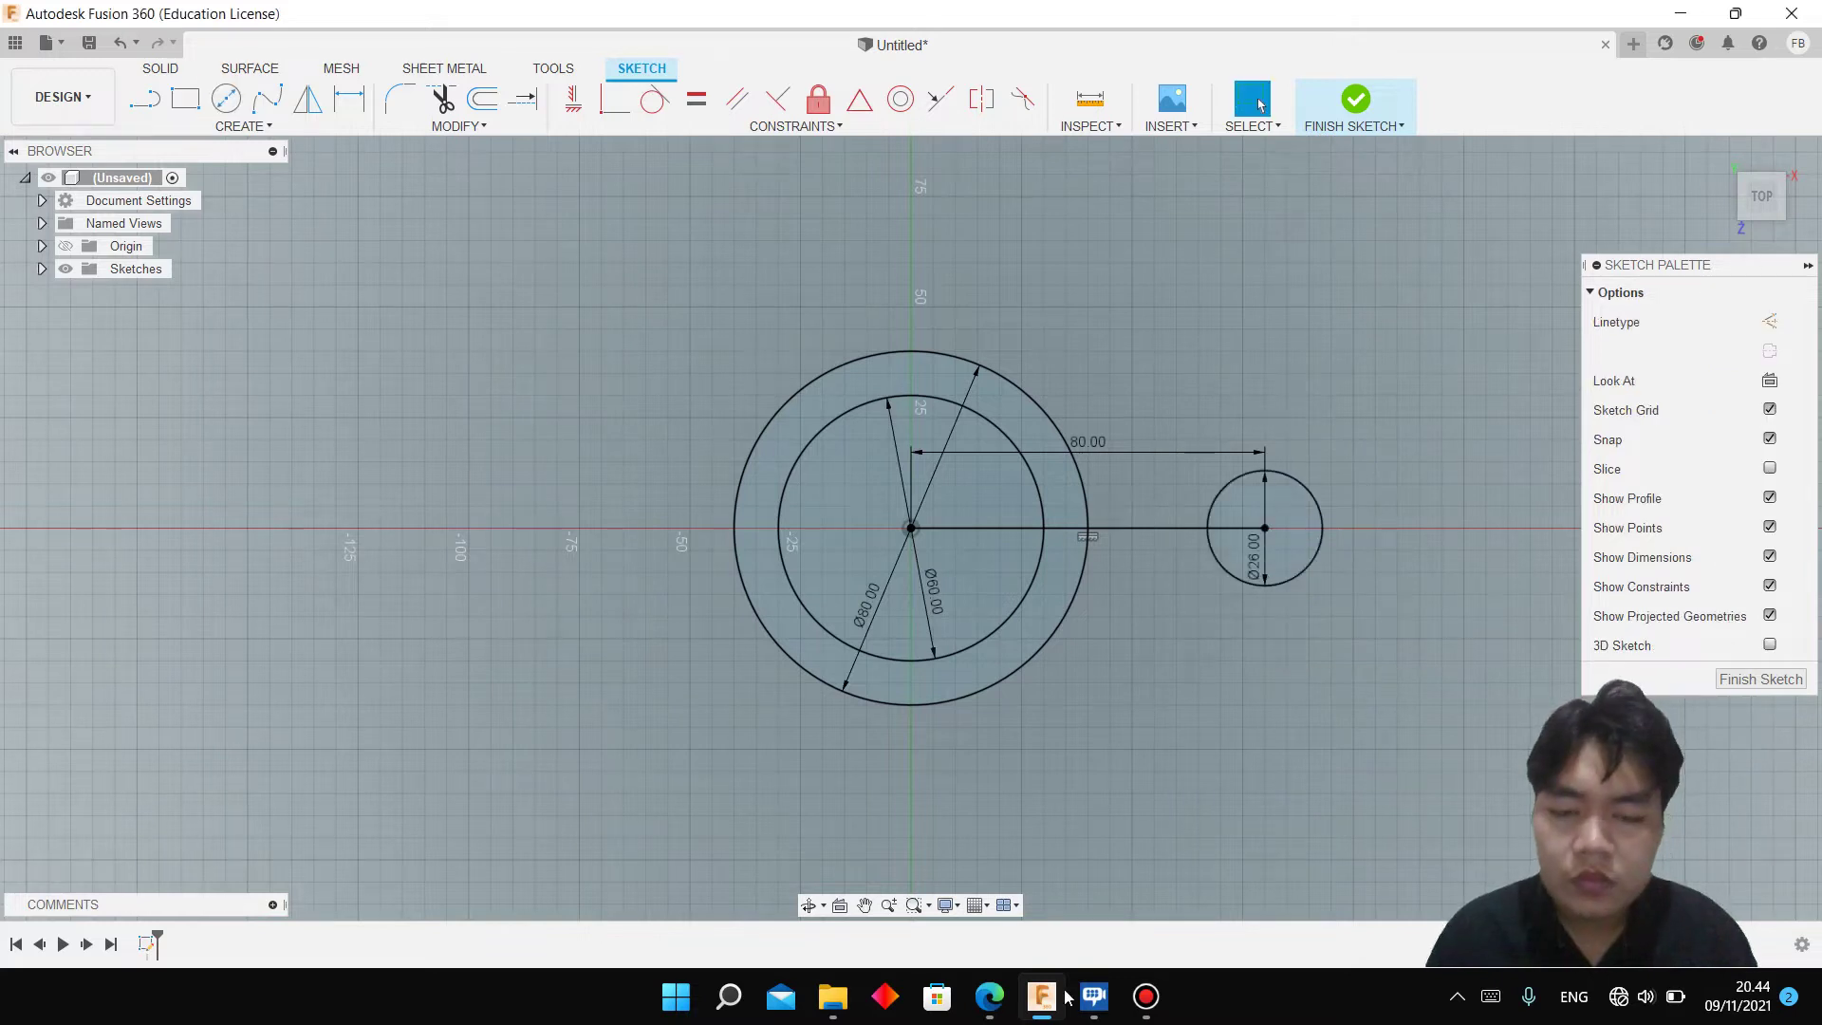
{"action": "left_click", "coordinate": [990, 996]}
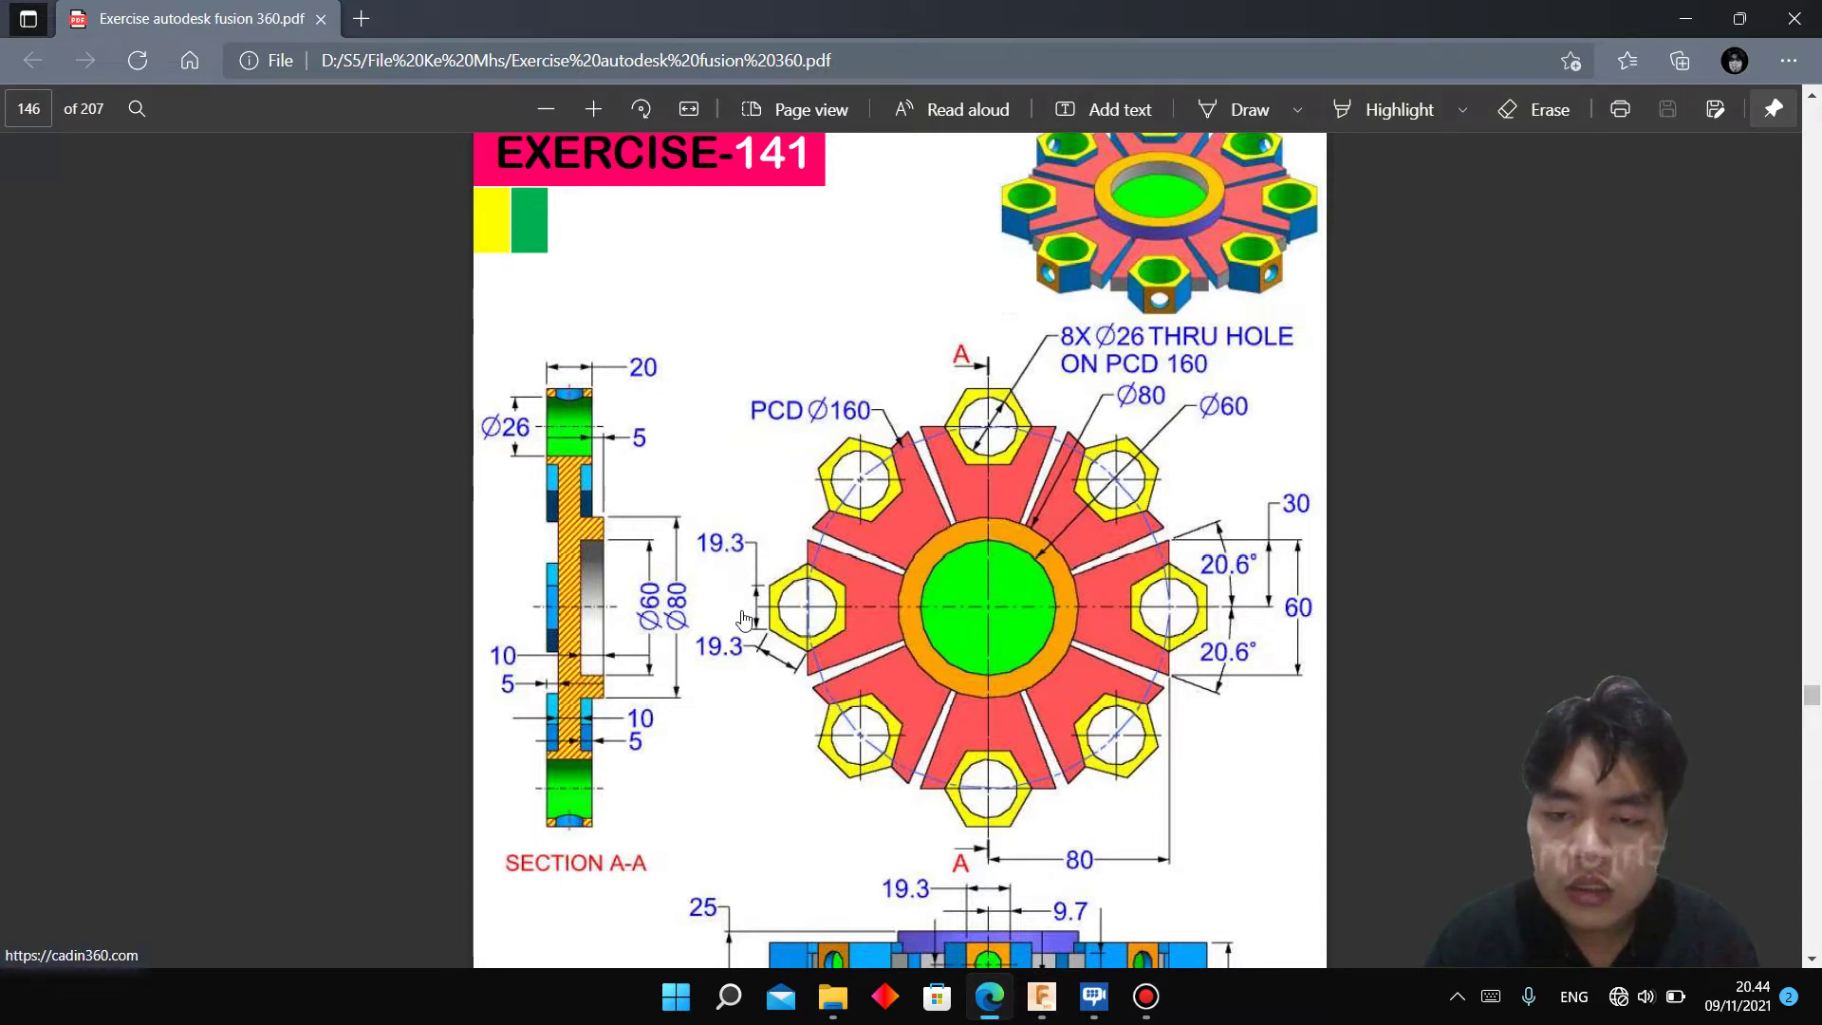
{"action": "mouse_move", "coordinate": [1040, 996]}
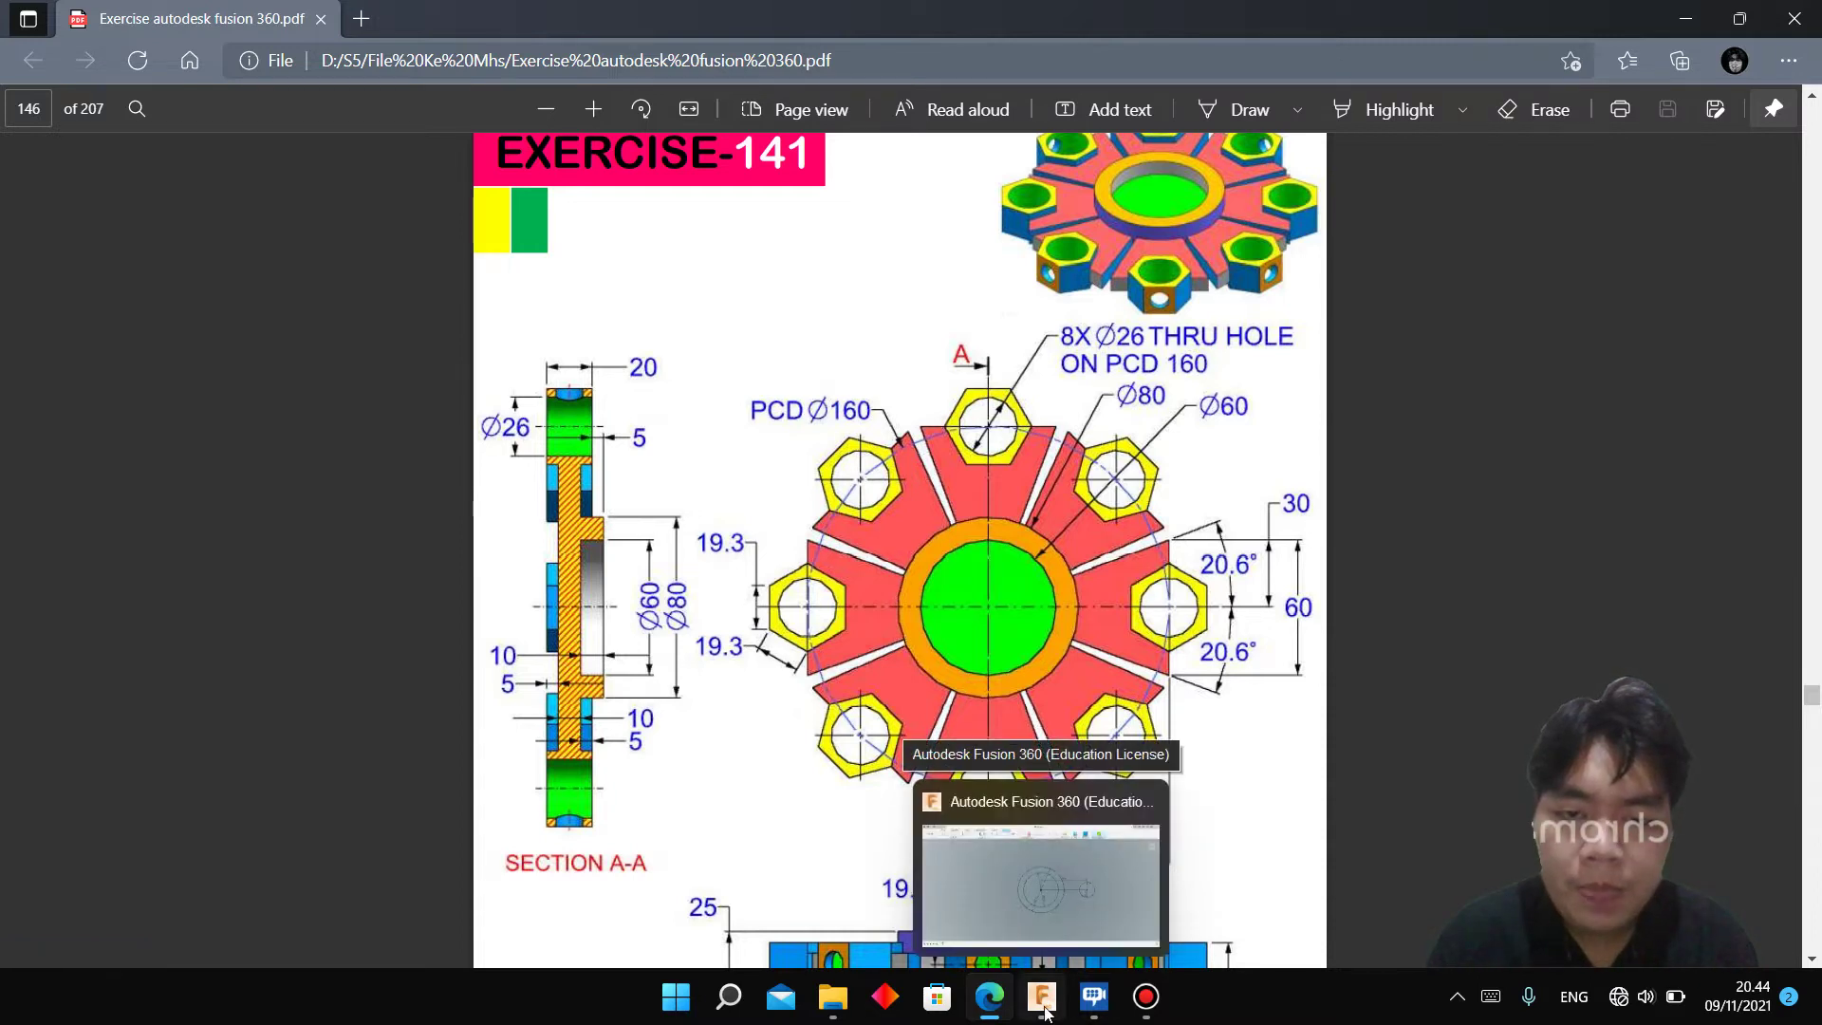
Draw a circumscribed hexagon sized 19.3 around the Ø26 circle and begin dimensioning it
{"action": "left_click", "coordinate": [1047, 1014]}
{"action": "left_click", "coordinate": [275, 127]}
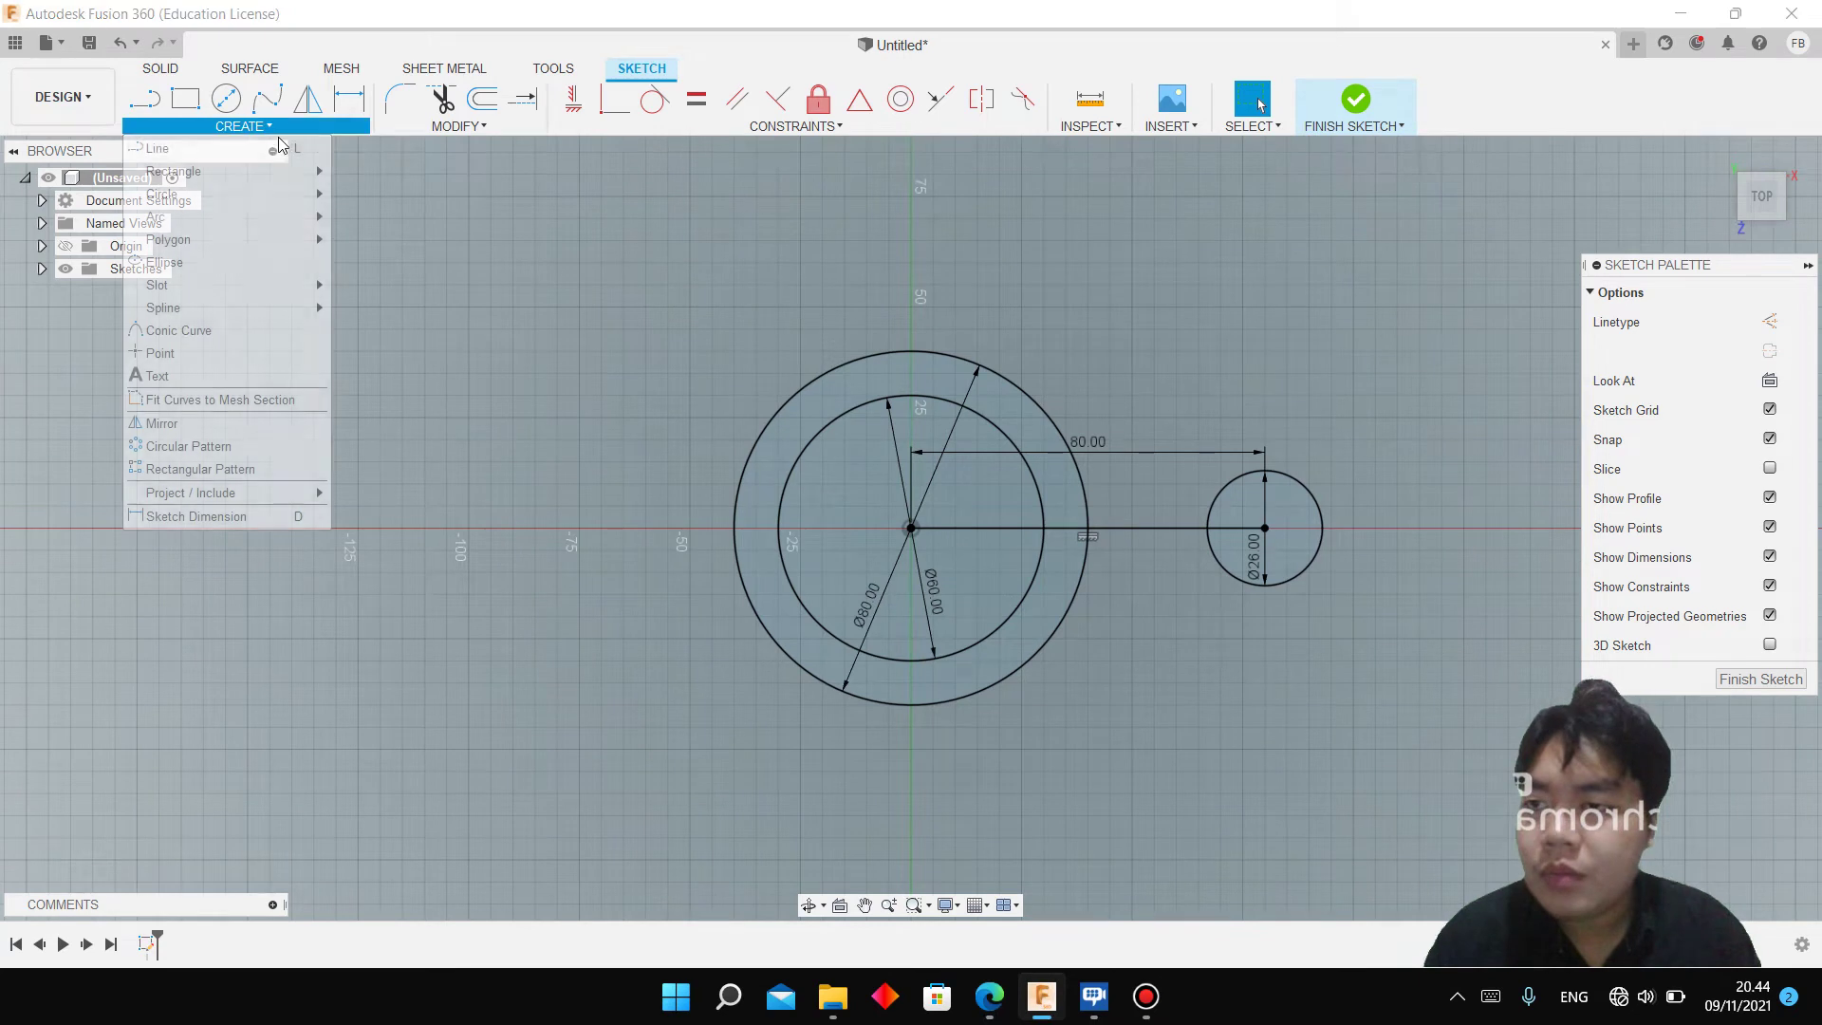
{"action": "mouse_move", "coordinate": [168, 239]}
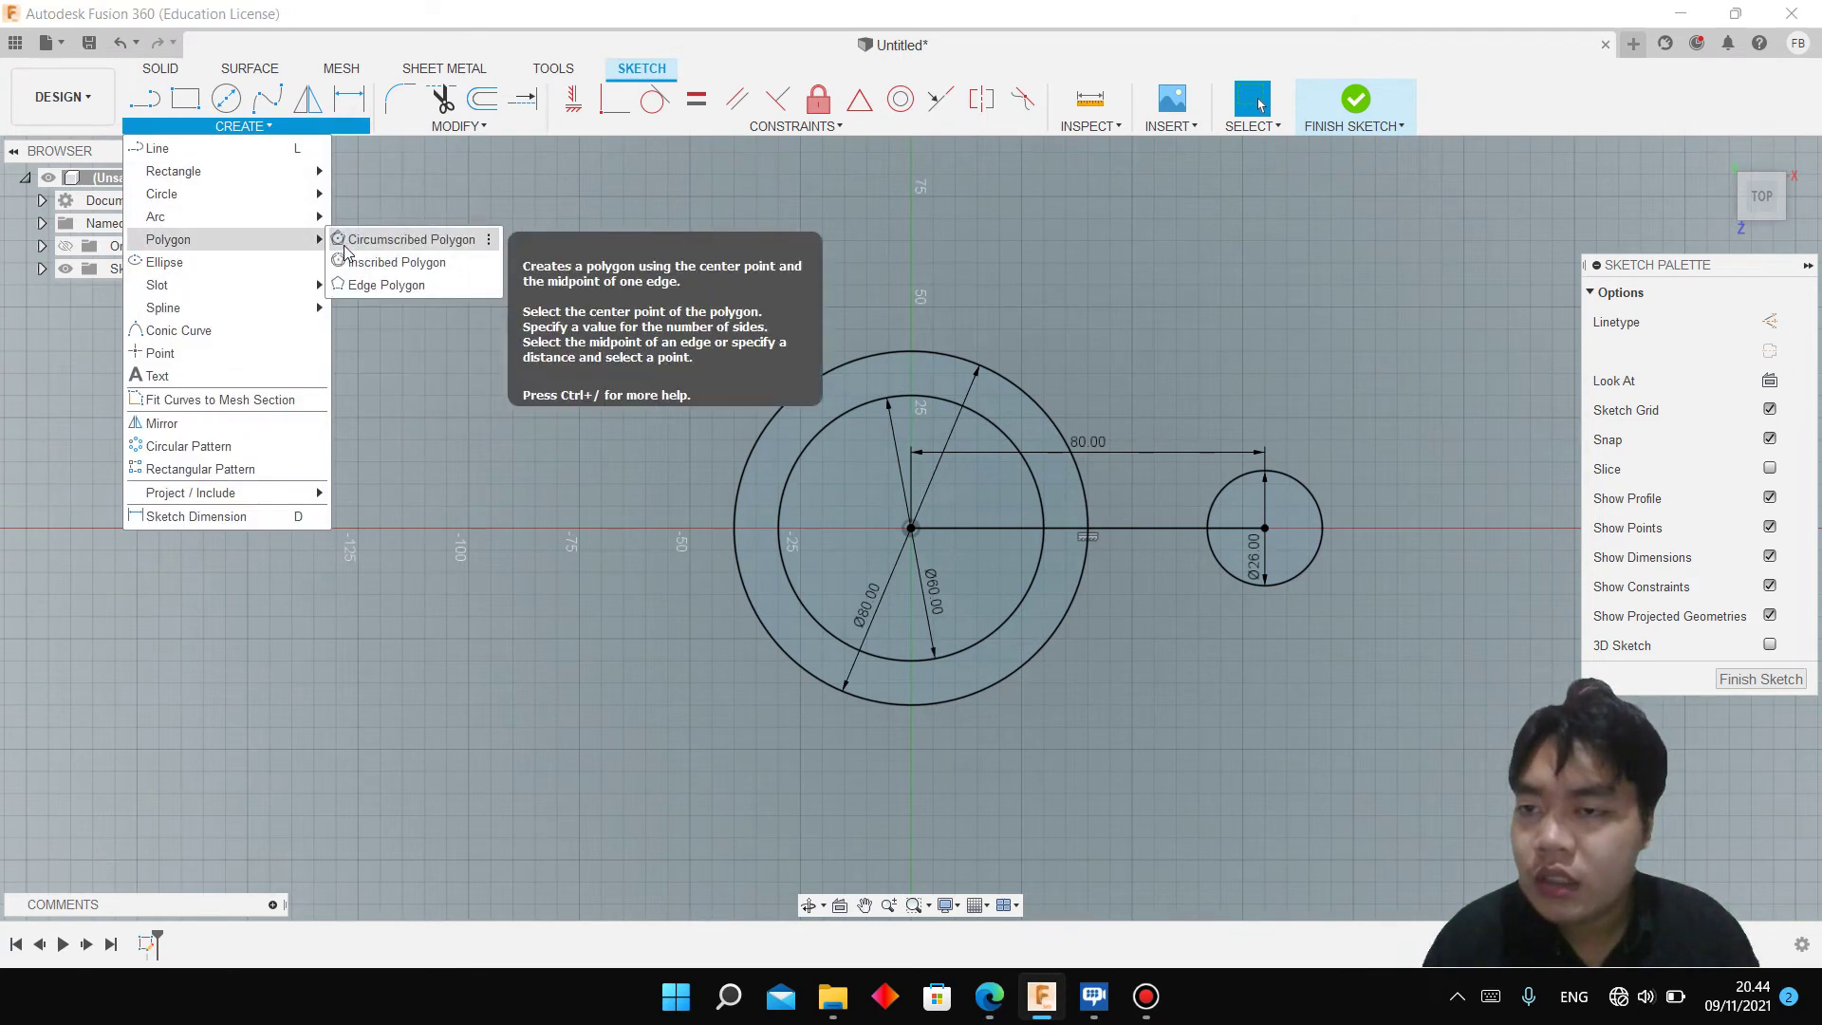
{"action": "left_click", "coordinate": [345, 241]}
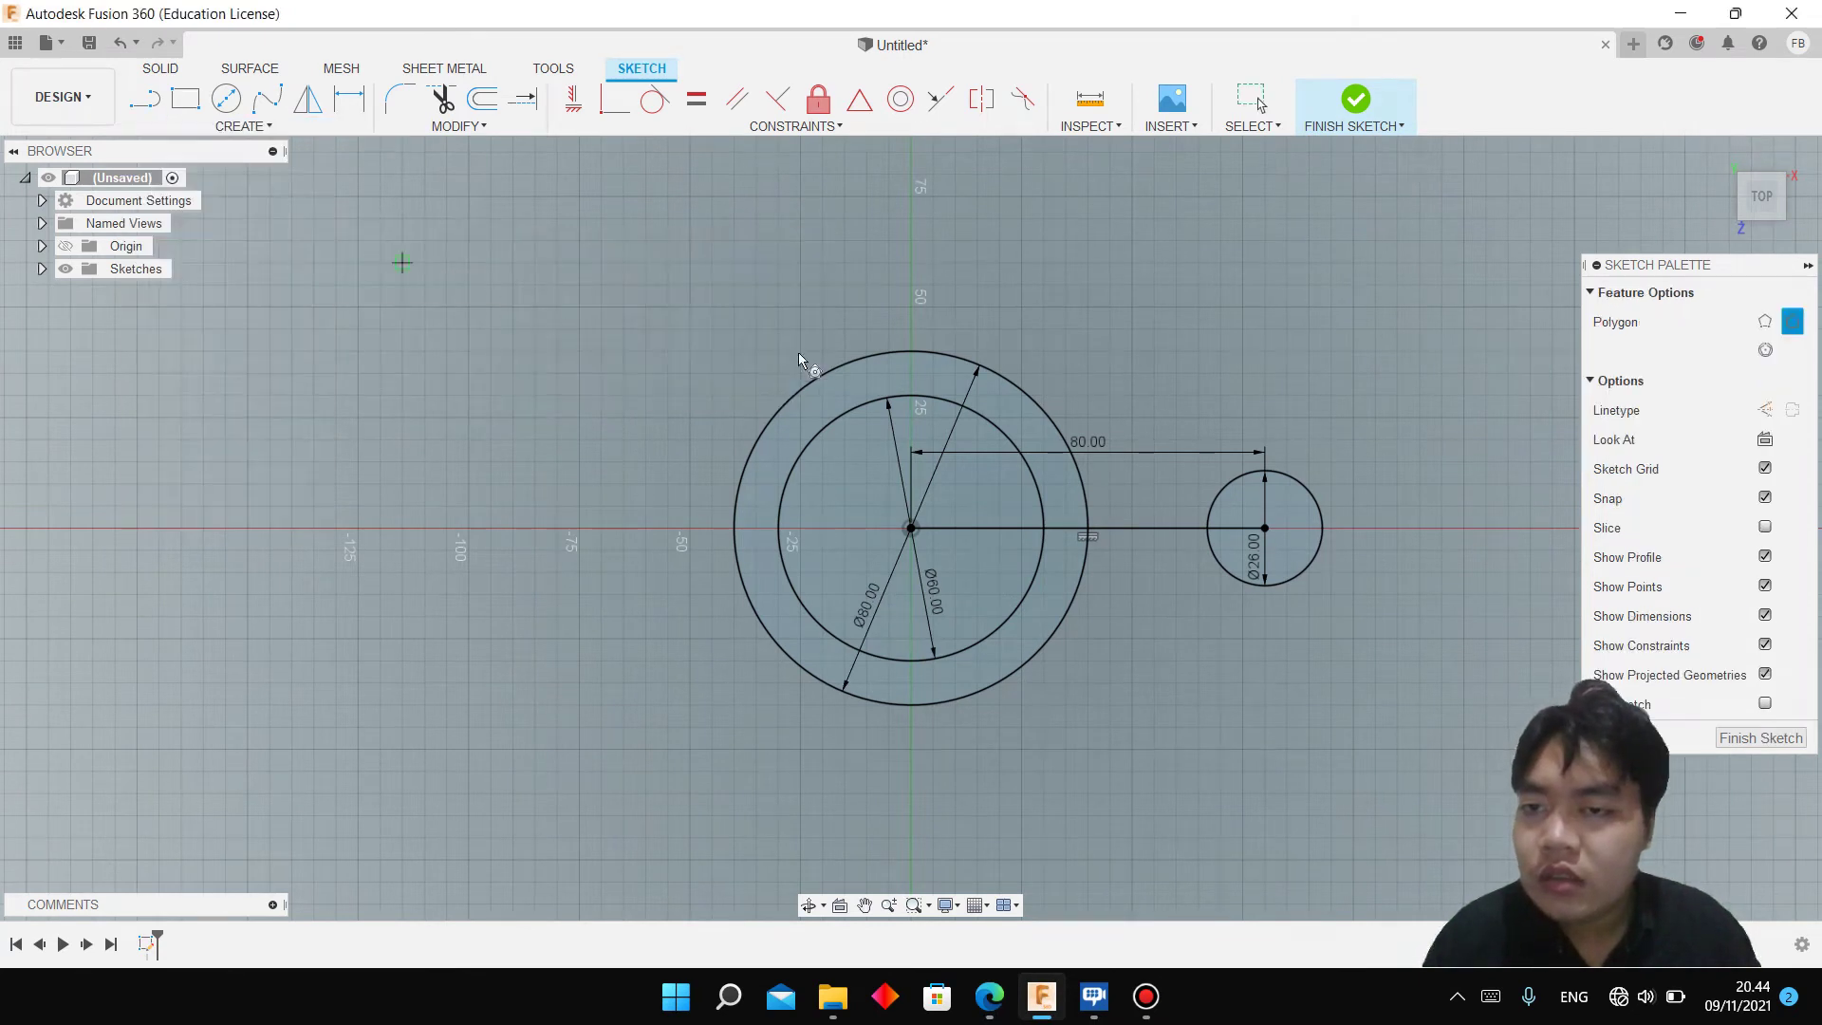
{"action": "left_click", "coordinate": [1265, 528]}
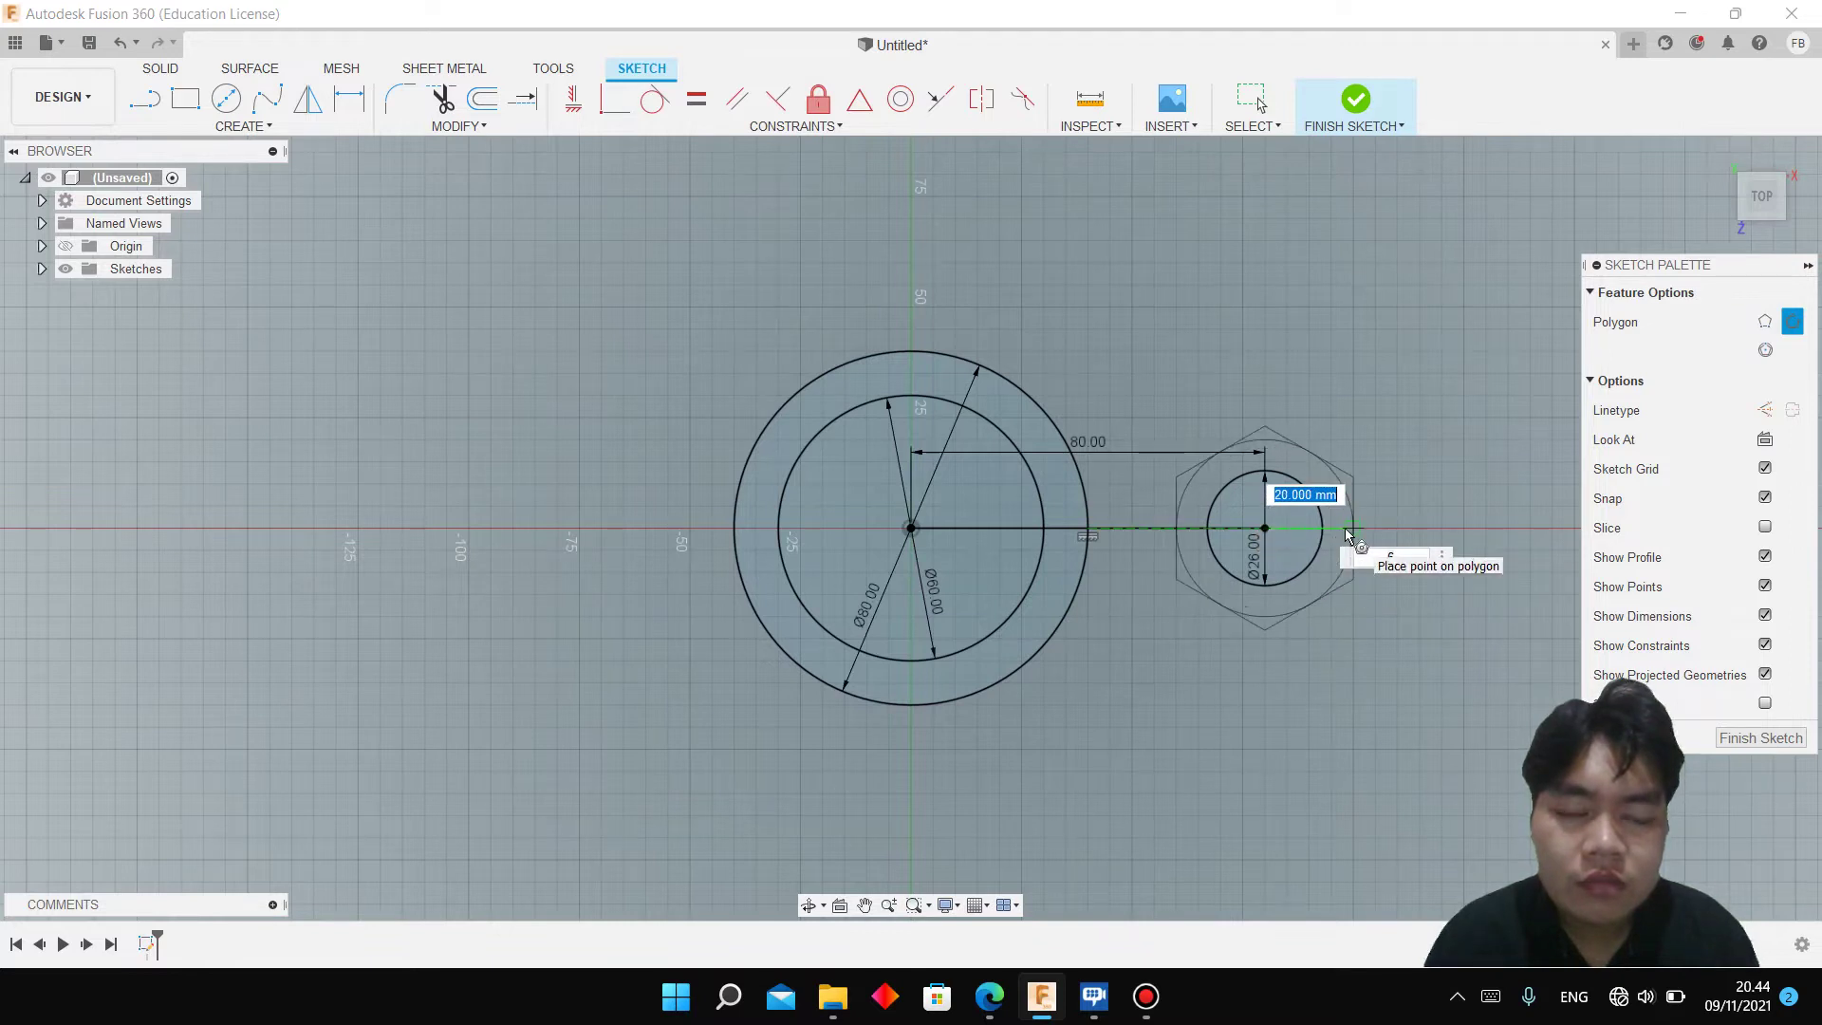
{"action": "left_click", "coordinate": [990, 996]}
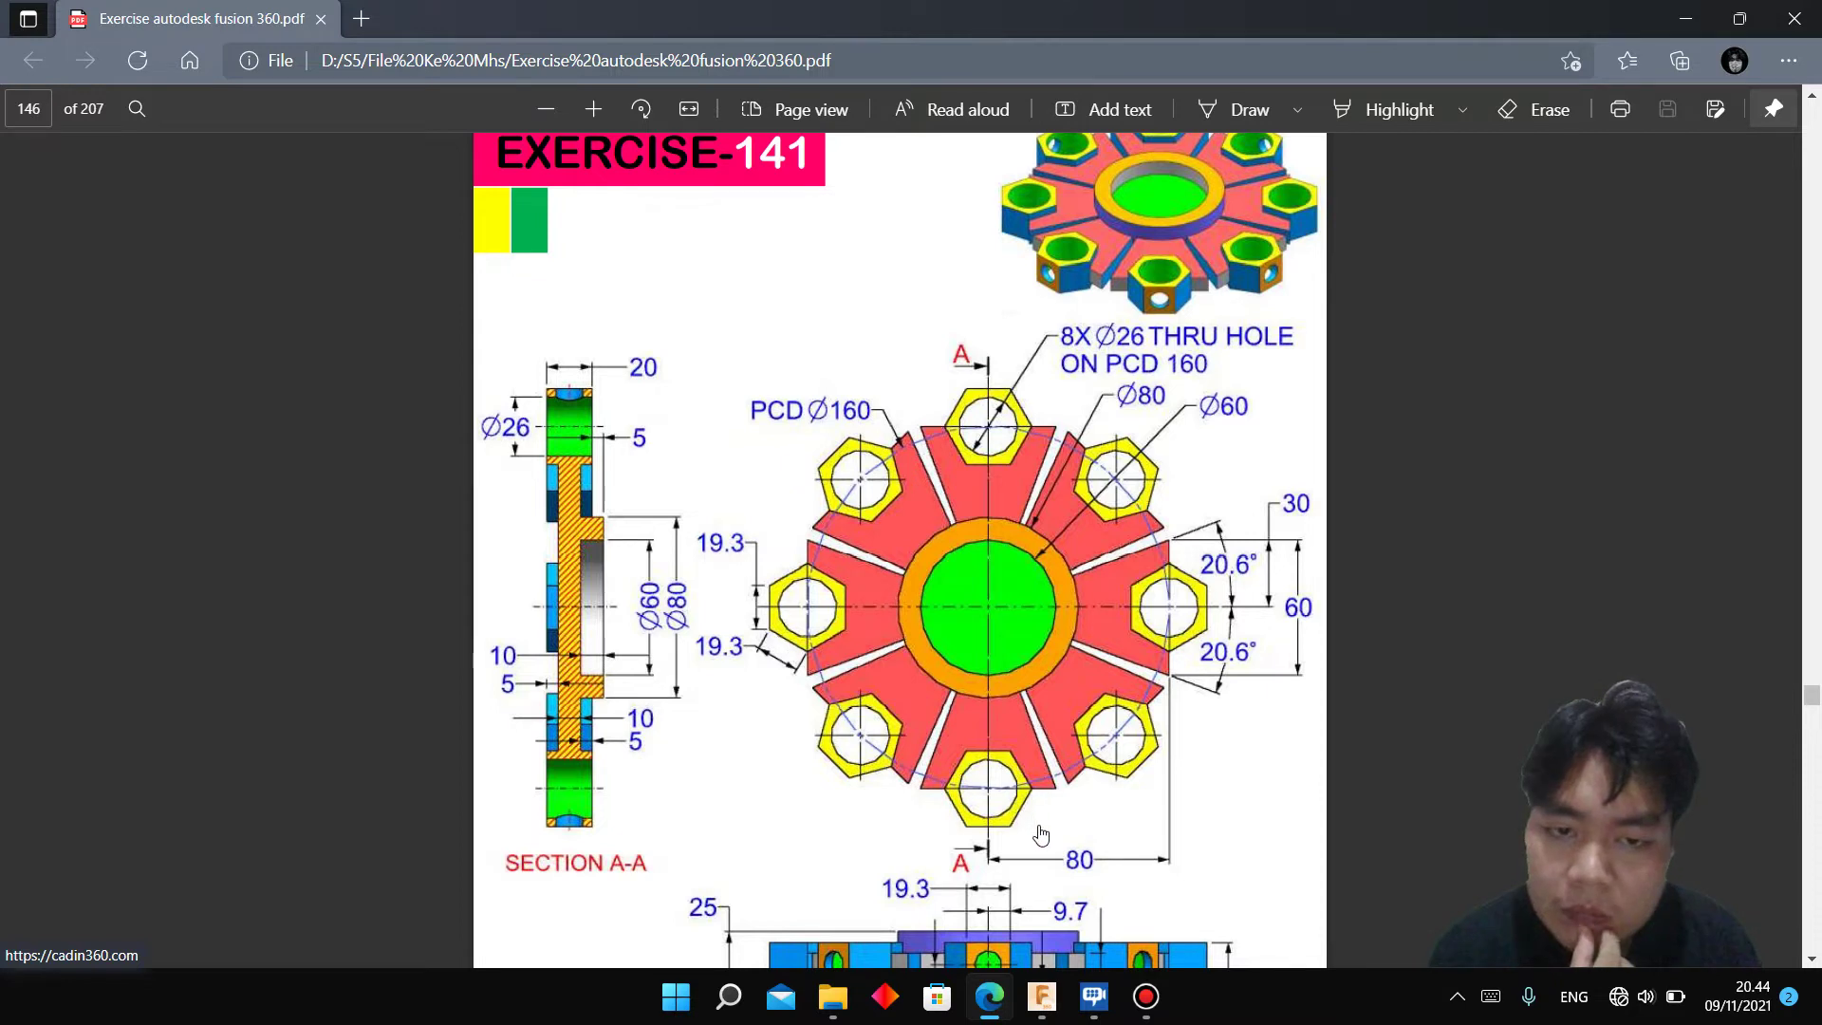
{"action": "left_click", "coordinate": [1041, 995]}
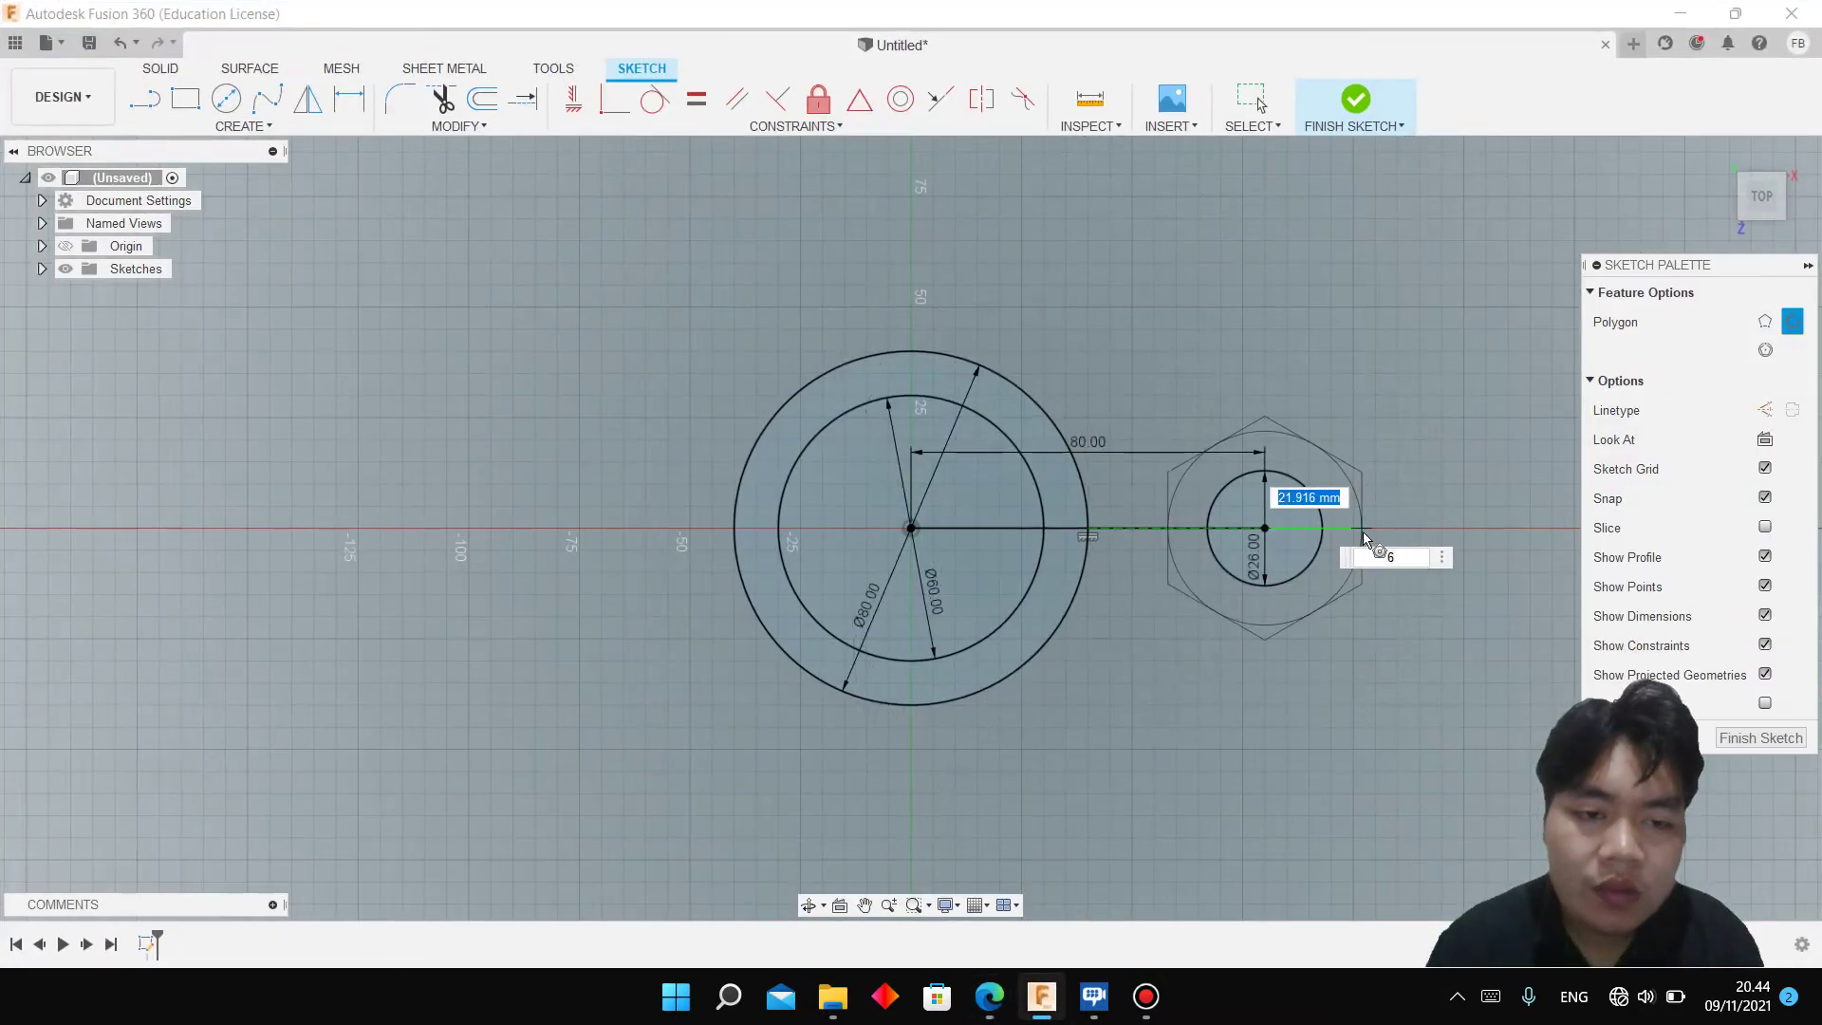
{"action": "type", "text": "19.3"}
{"action": "key", "text": "Return"}
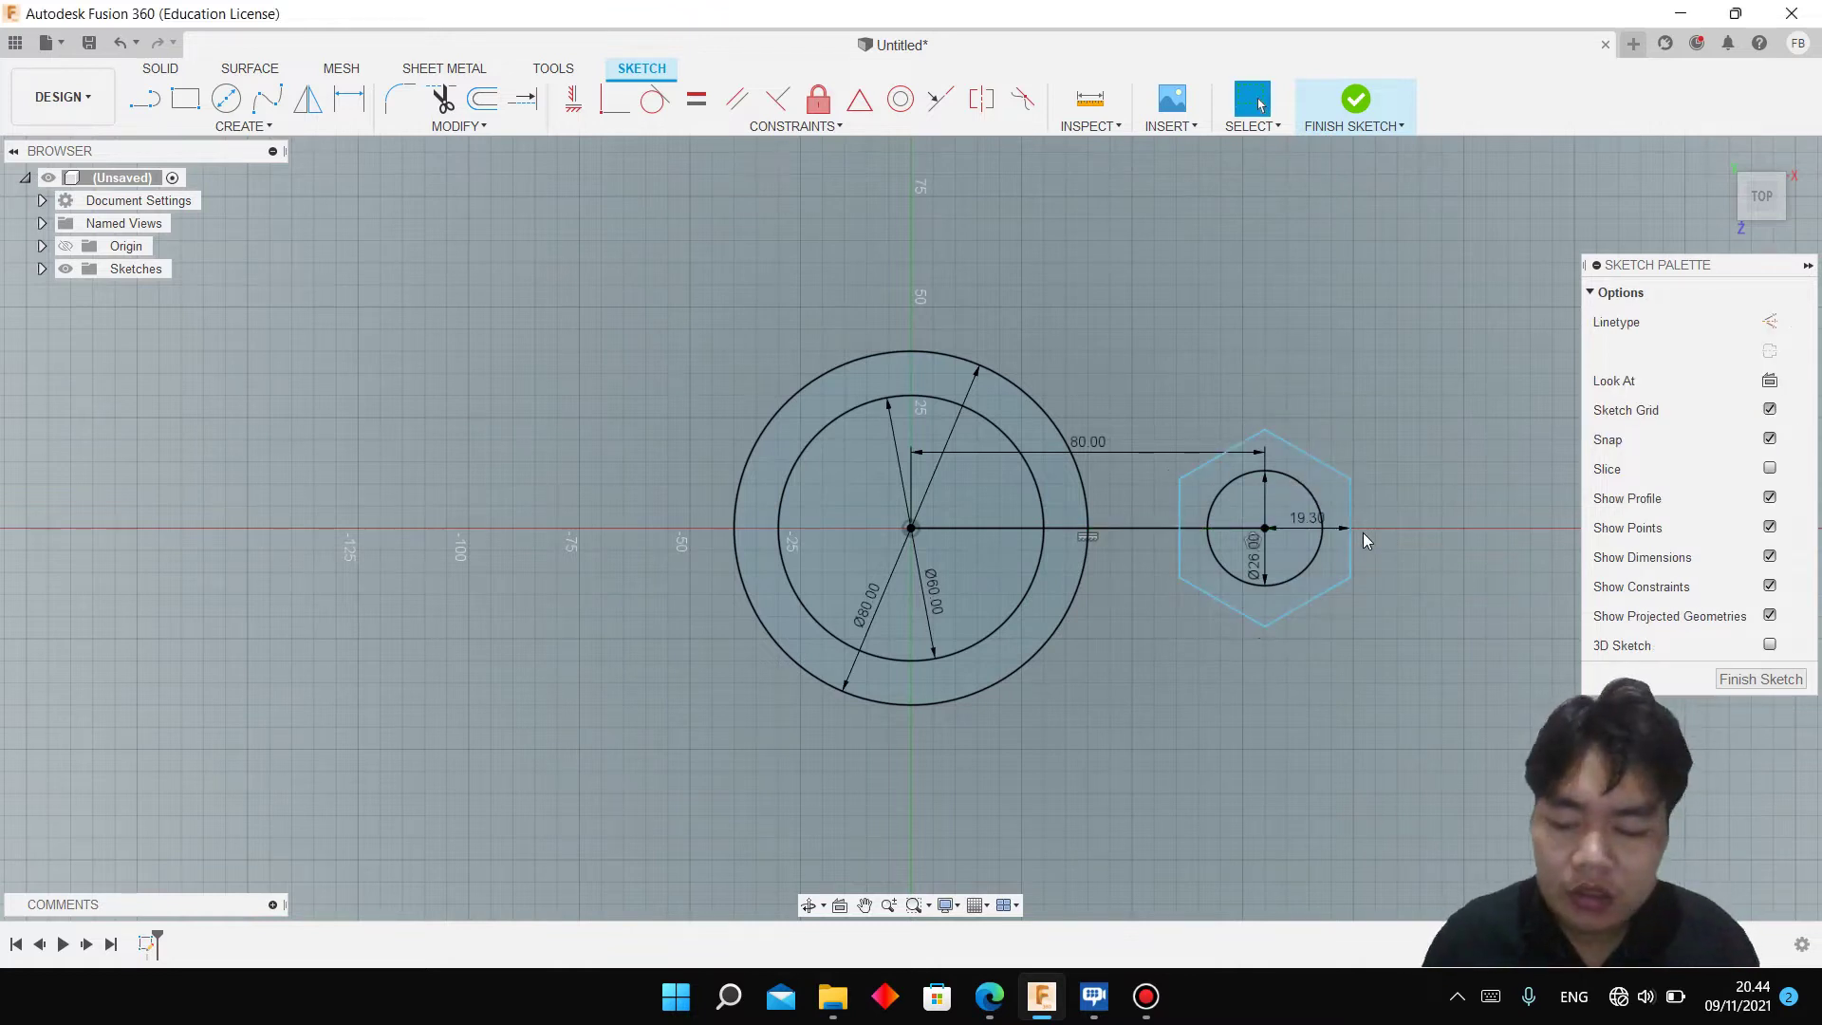
{"action": "key", "text": "d"}
{"action": "left_click", "coordinate": [1264, 433]}
Add a driven hexagon edge dimension, then undo the hexagon and its dimensions
{"action": "left_click", "coordinate": [1349, 479]}
{"action": "left_click", "coordinate": [1369, 446]}
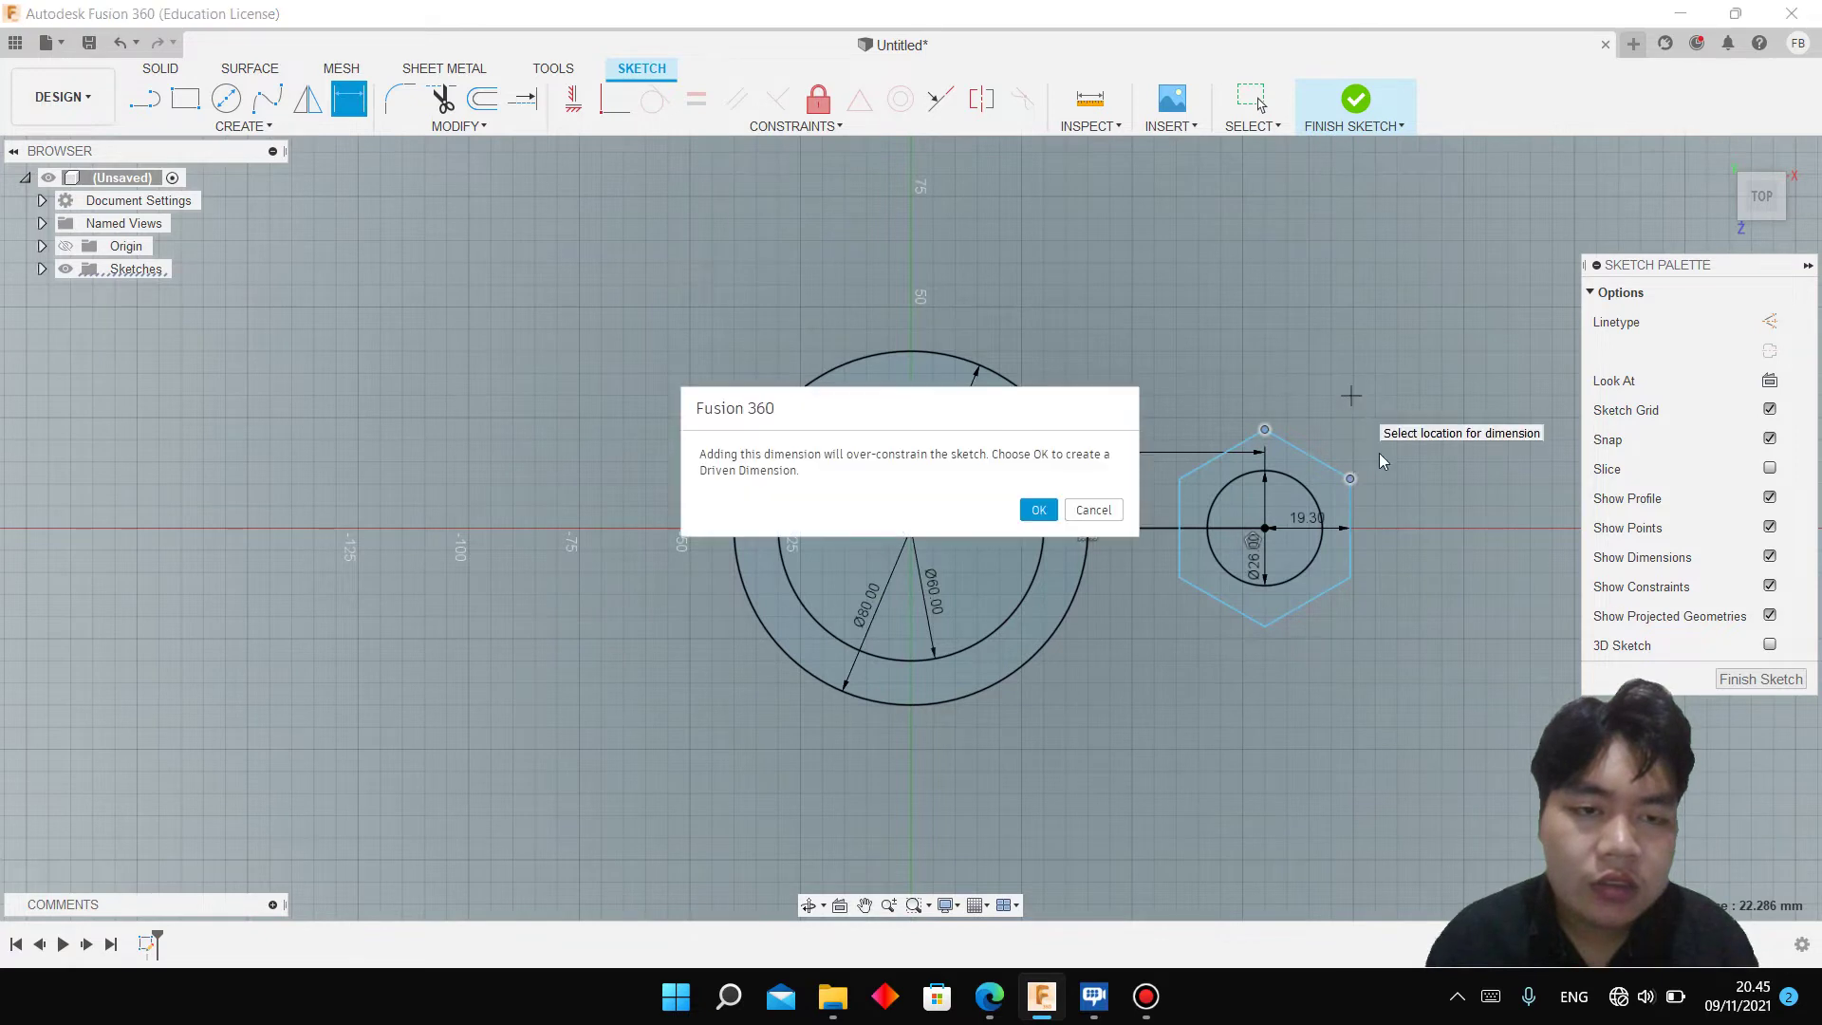
{"action": "left_click", "coordinate": [1039, 509]}
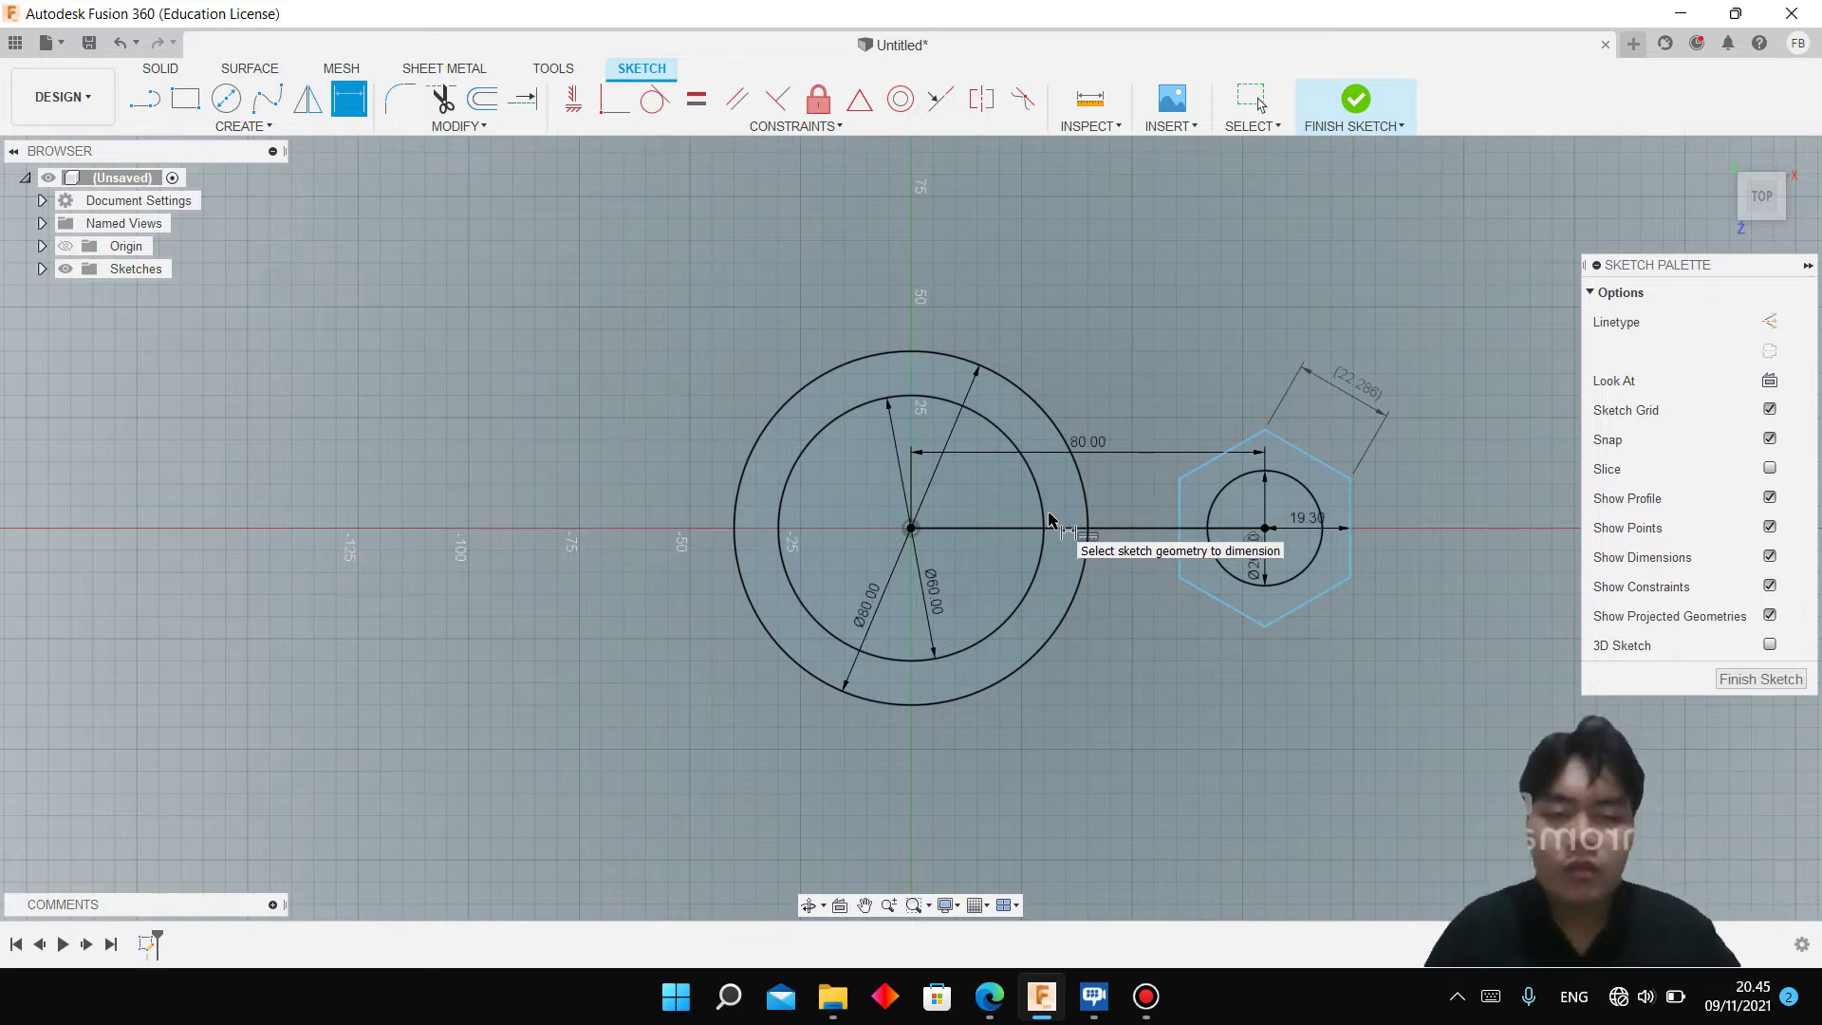
{"action": "key", "text": "Escape"}
{"action": "key", "text": "ctrl+z"}
{"action": "key", "text": "ctrl+z"}
{"action": "left_click", "coordinate": [243, 126]}
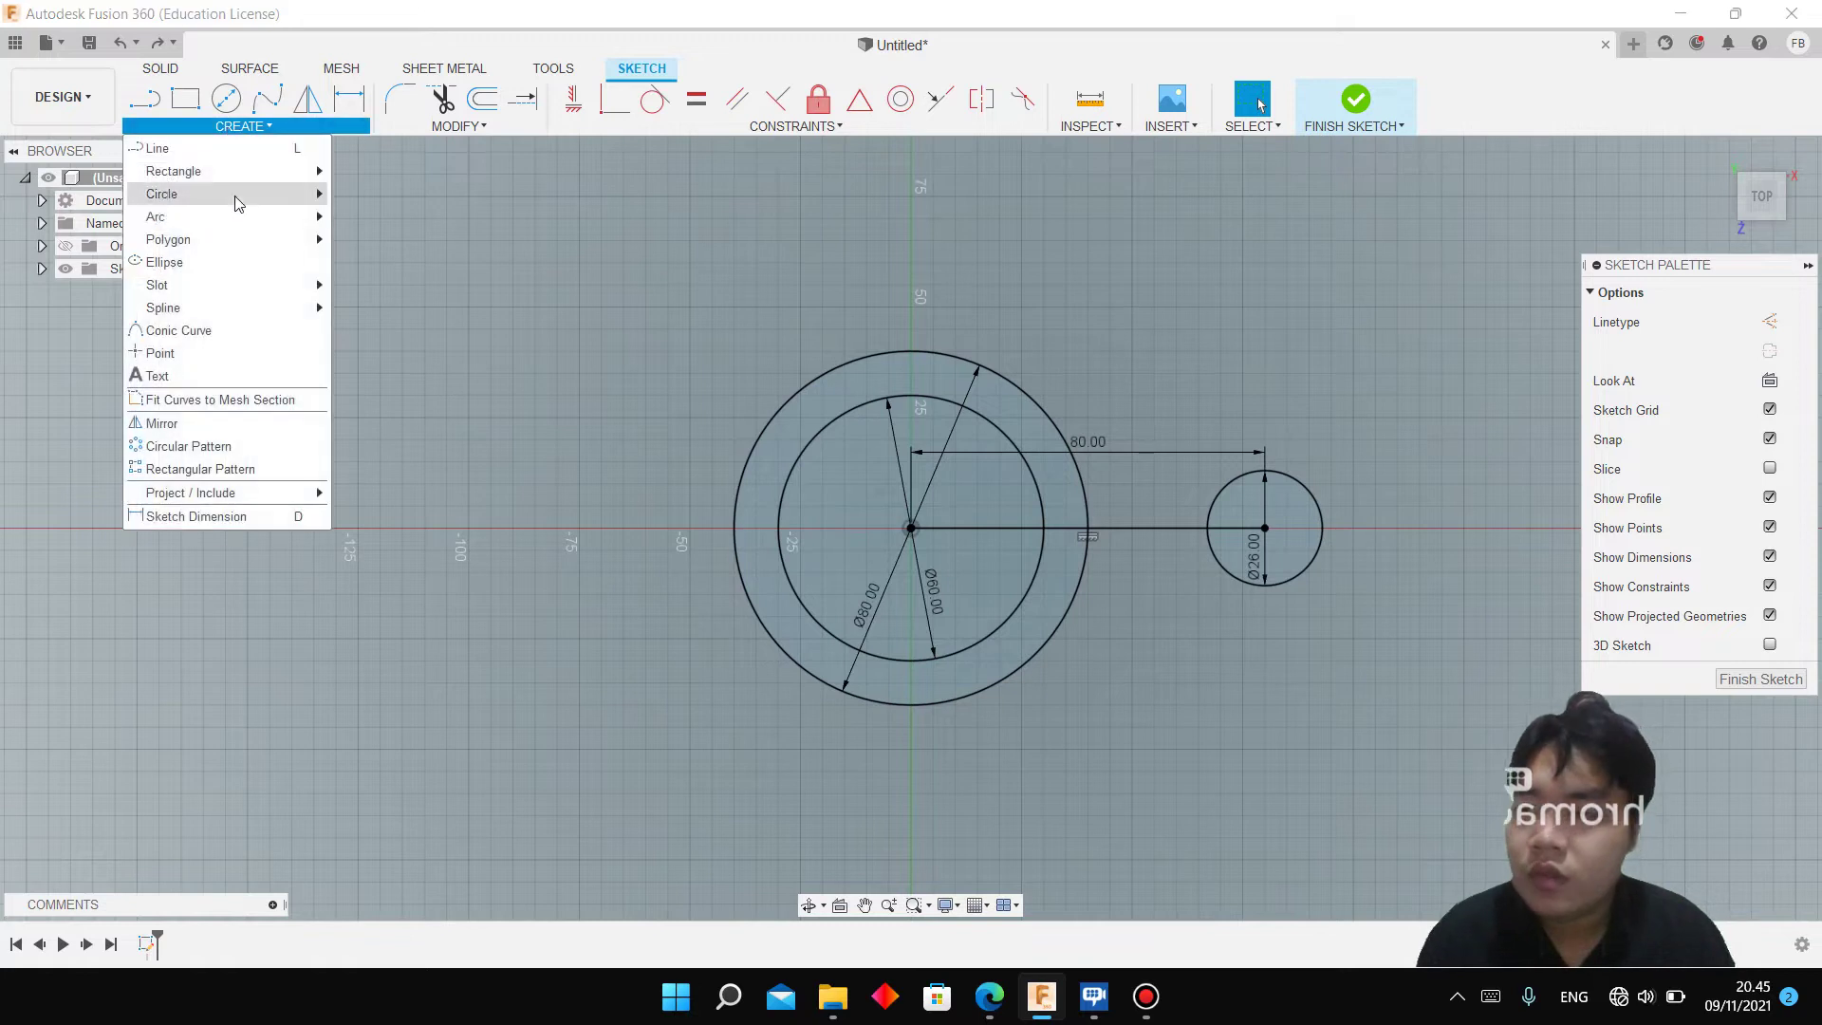
{"action": "mouse_move", "coordinate": [168, 239]}
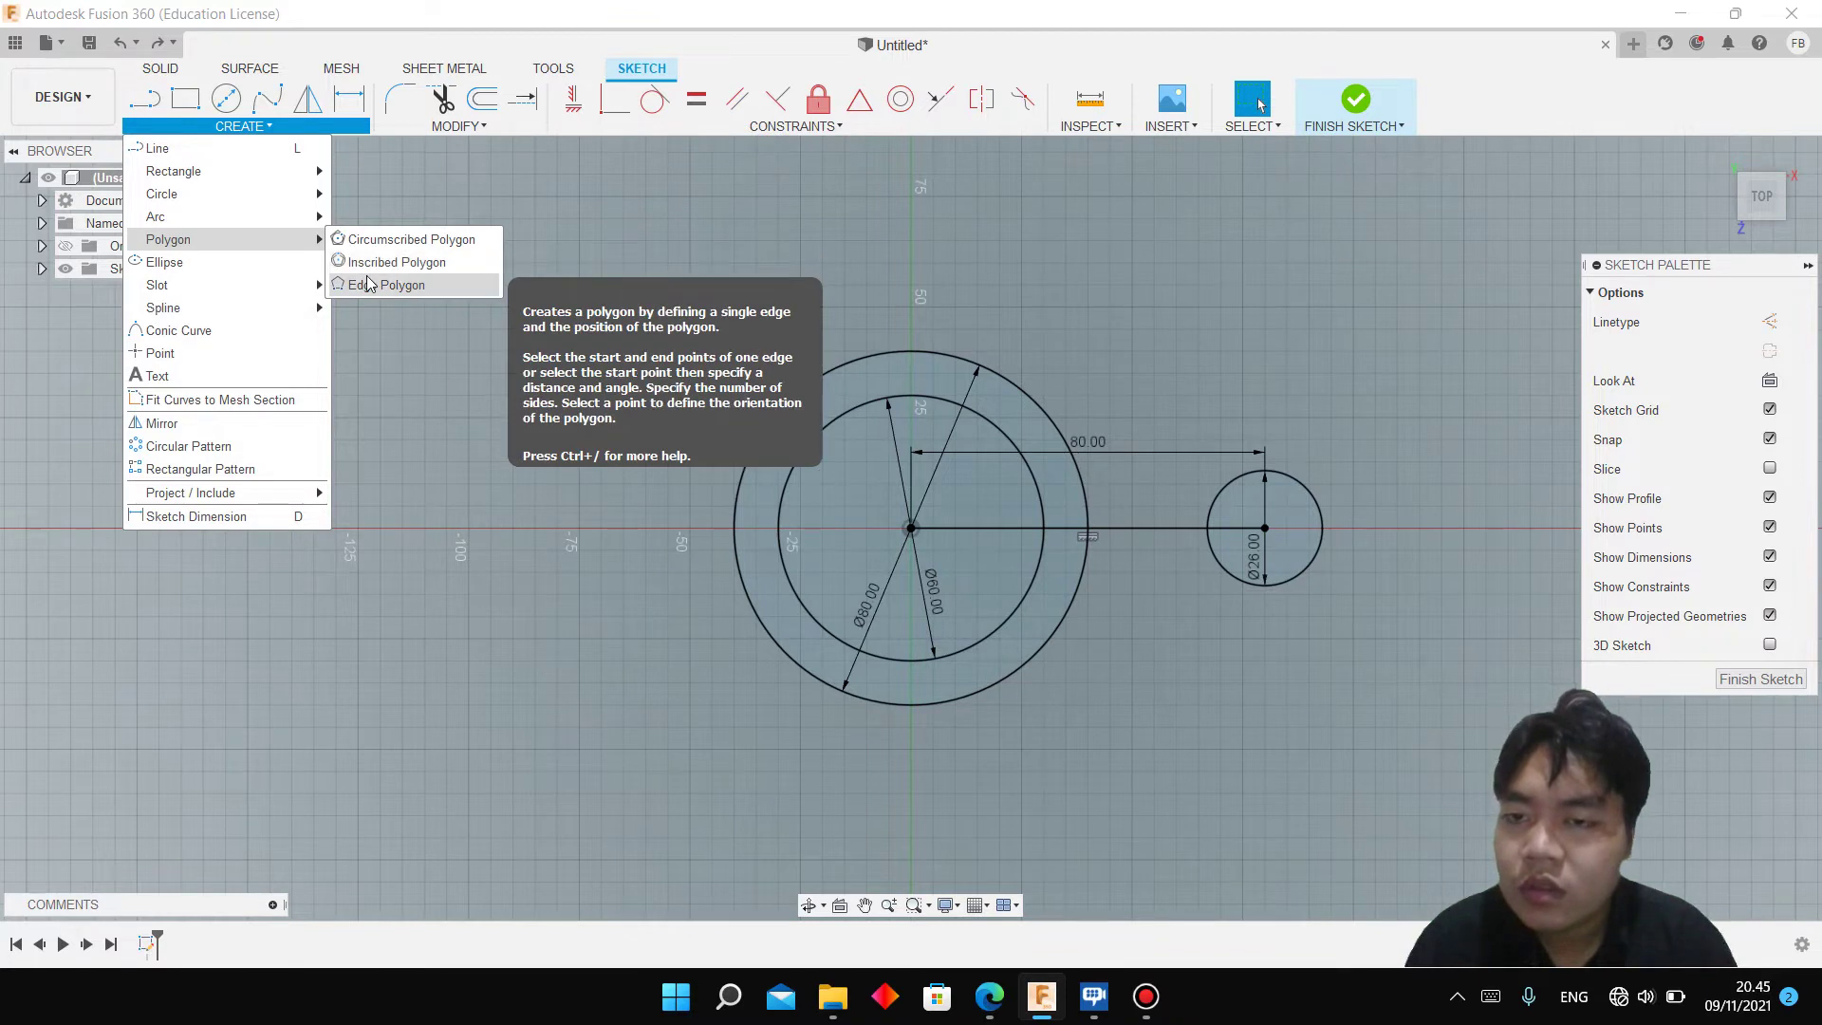
Try an edge-defined polygon at the small circle's centre, then cancel it
{"action": "left_click", "coordinate": [369, 284]}
{"action": "left_click", "coordinate": [1265, 528]}
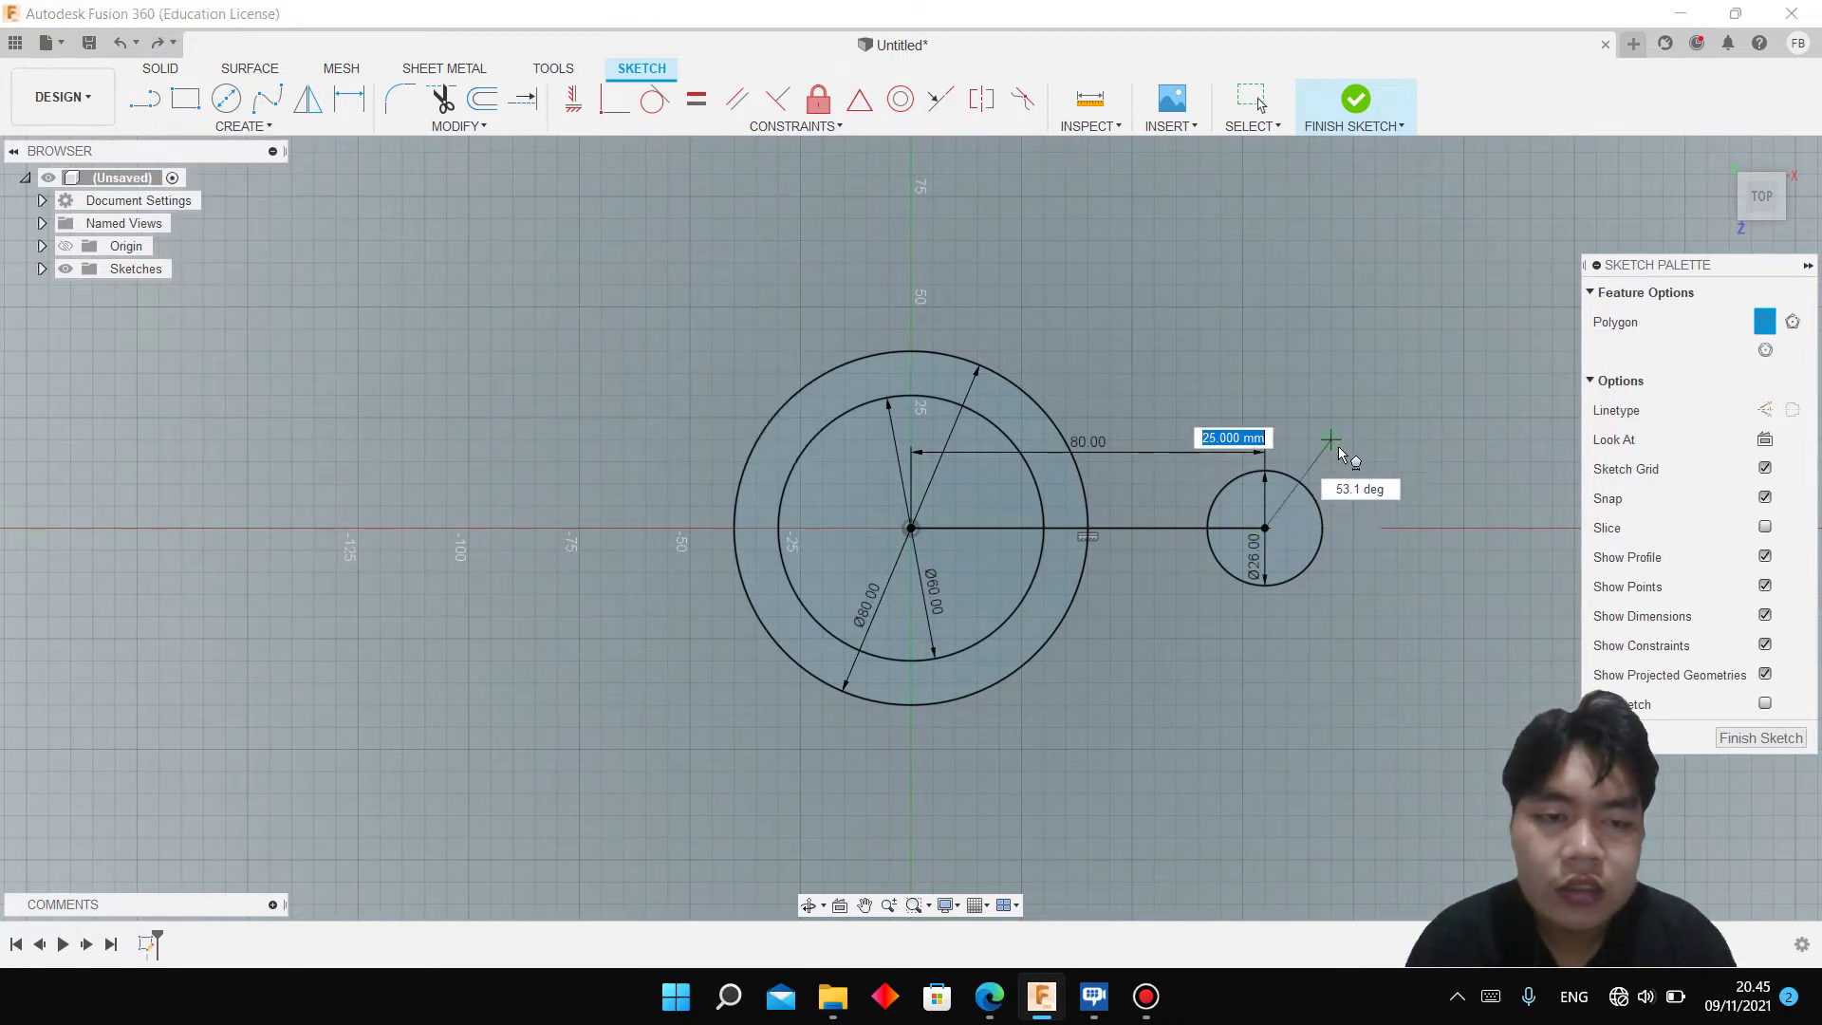
{"action": "left_click", "coordinate": [1331, 440]}
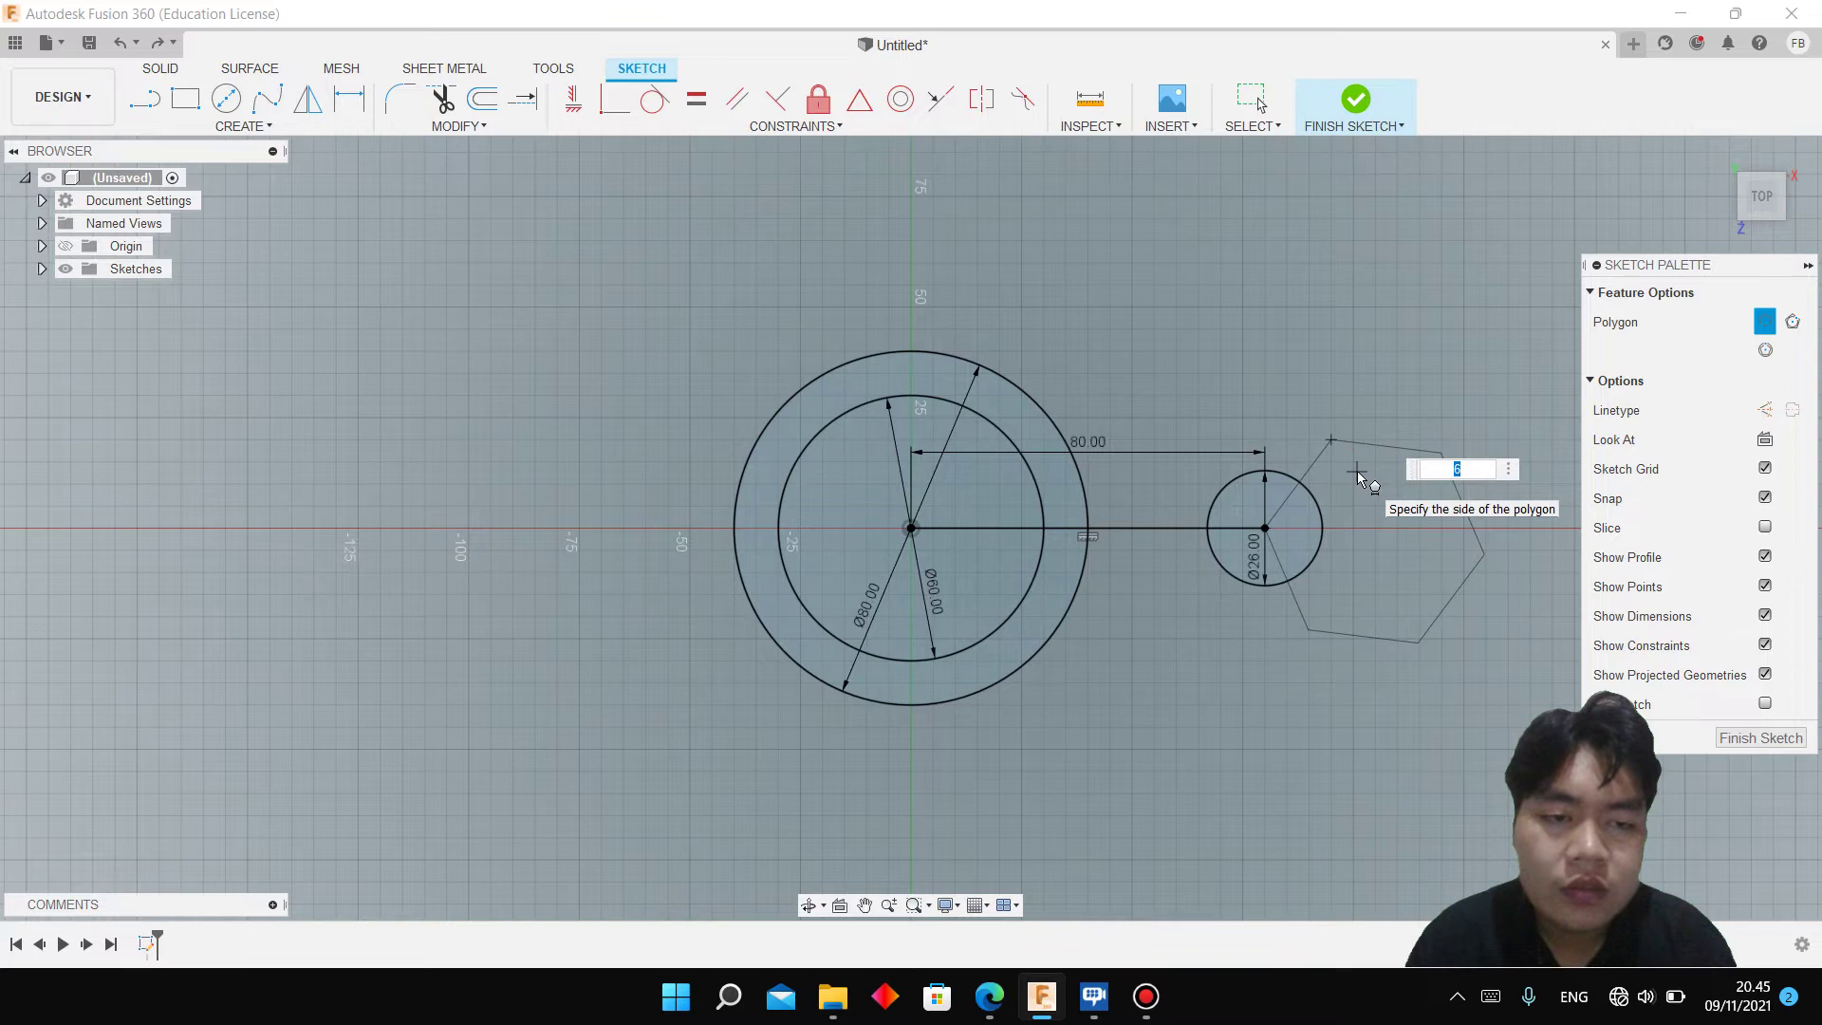
{"action": "key", "text": "Escape"}
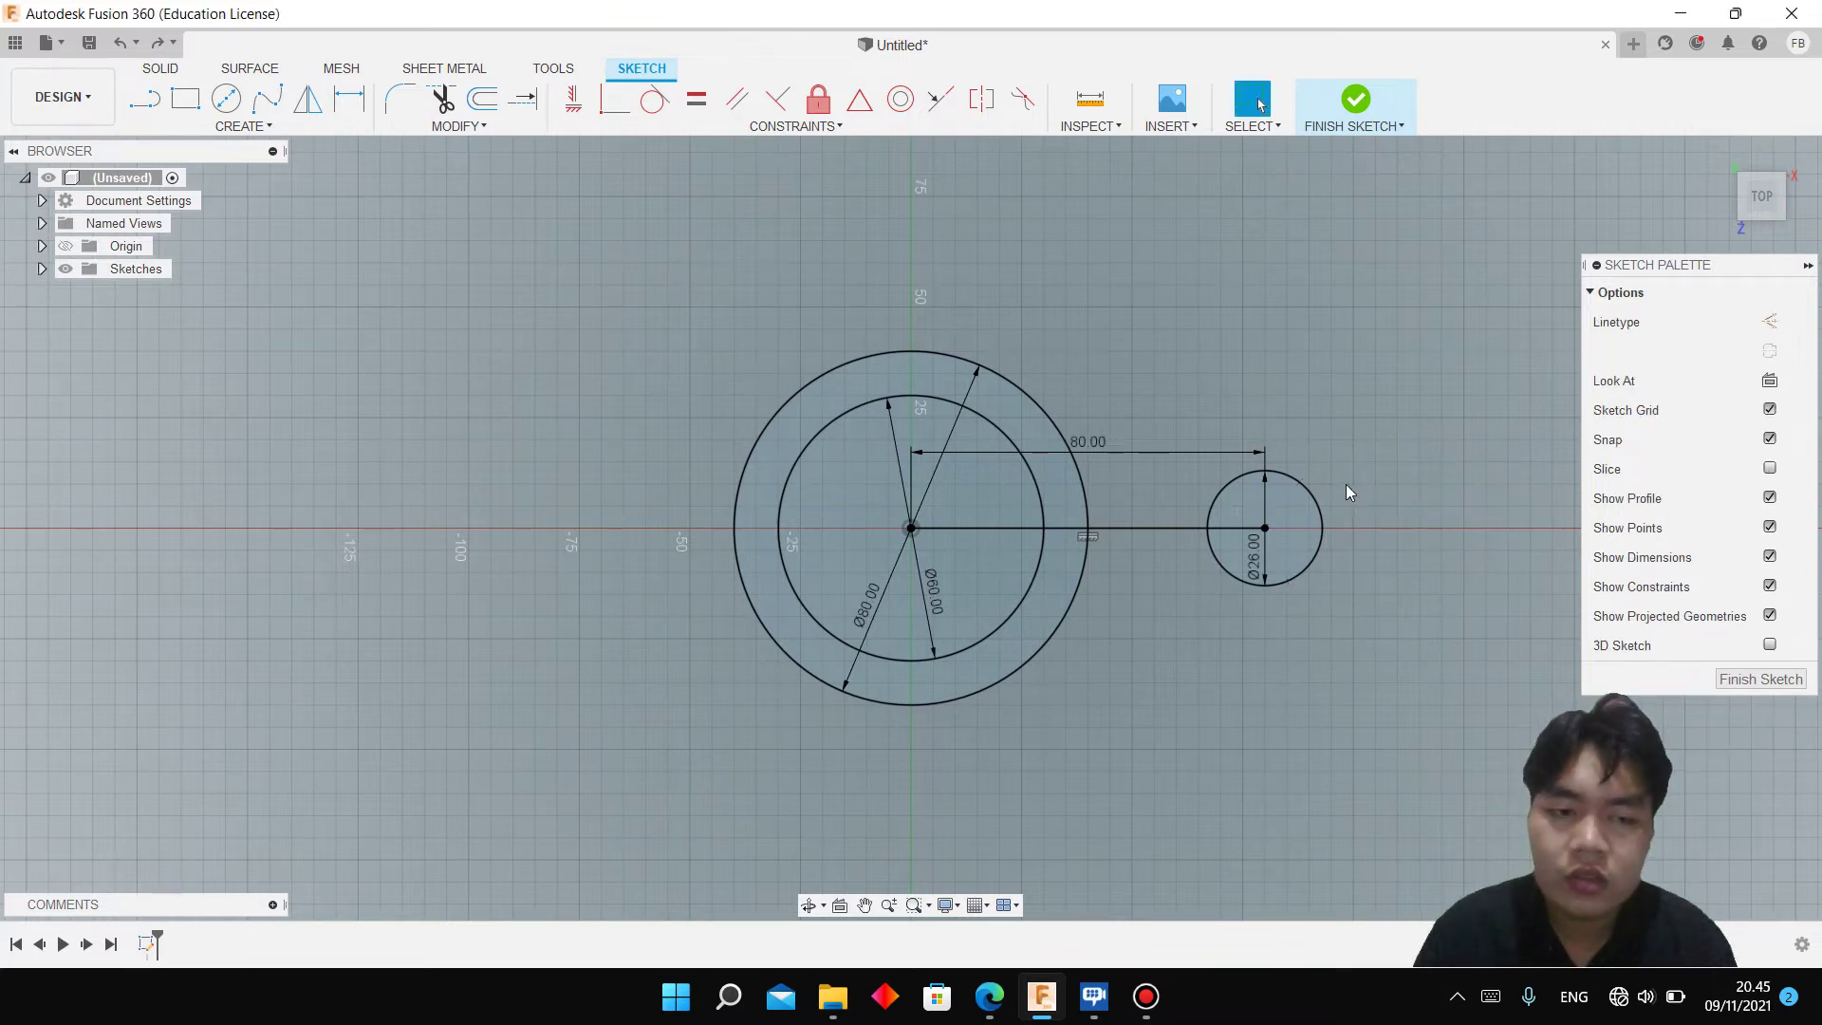
Redraw a circumscribed hexagon centred on the Ø26 circle
{"action": "left_click", "coordinate": [245, 126]}
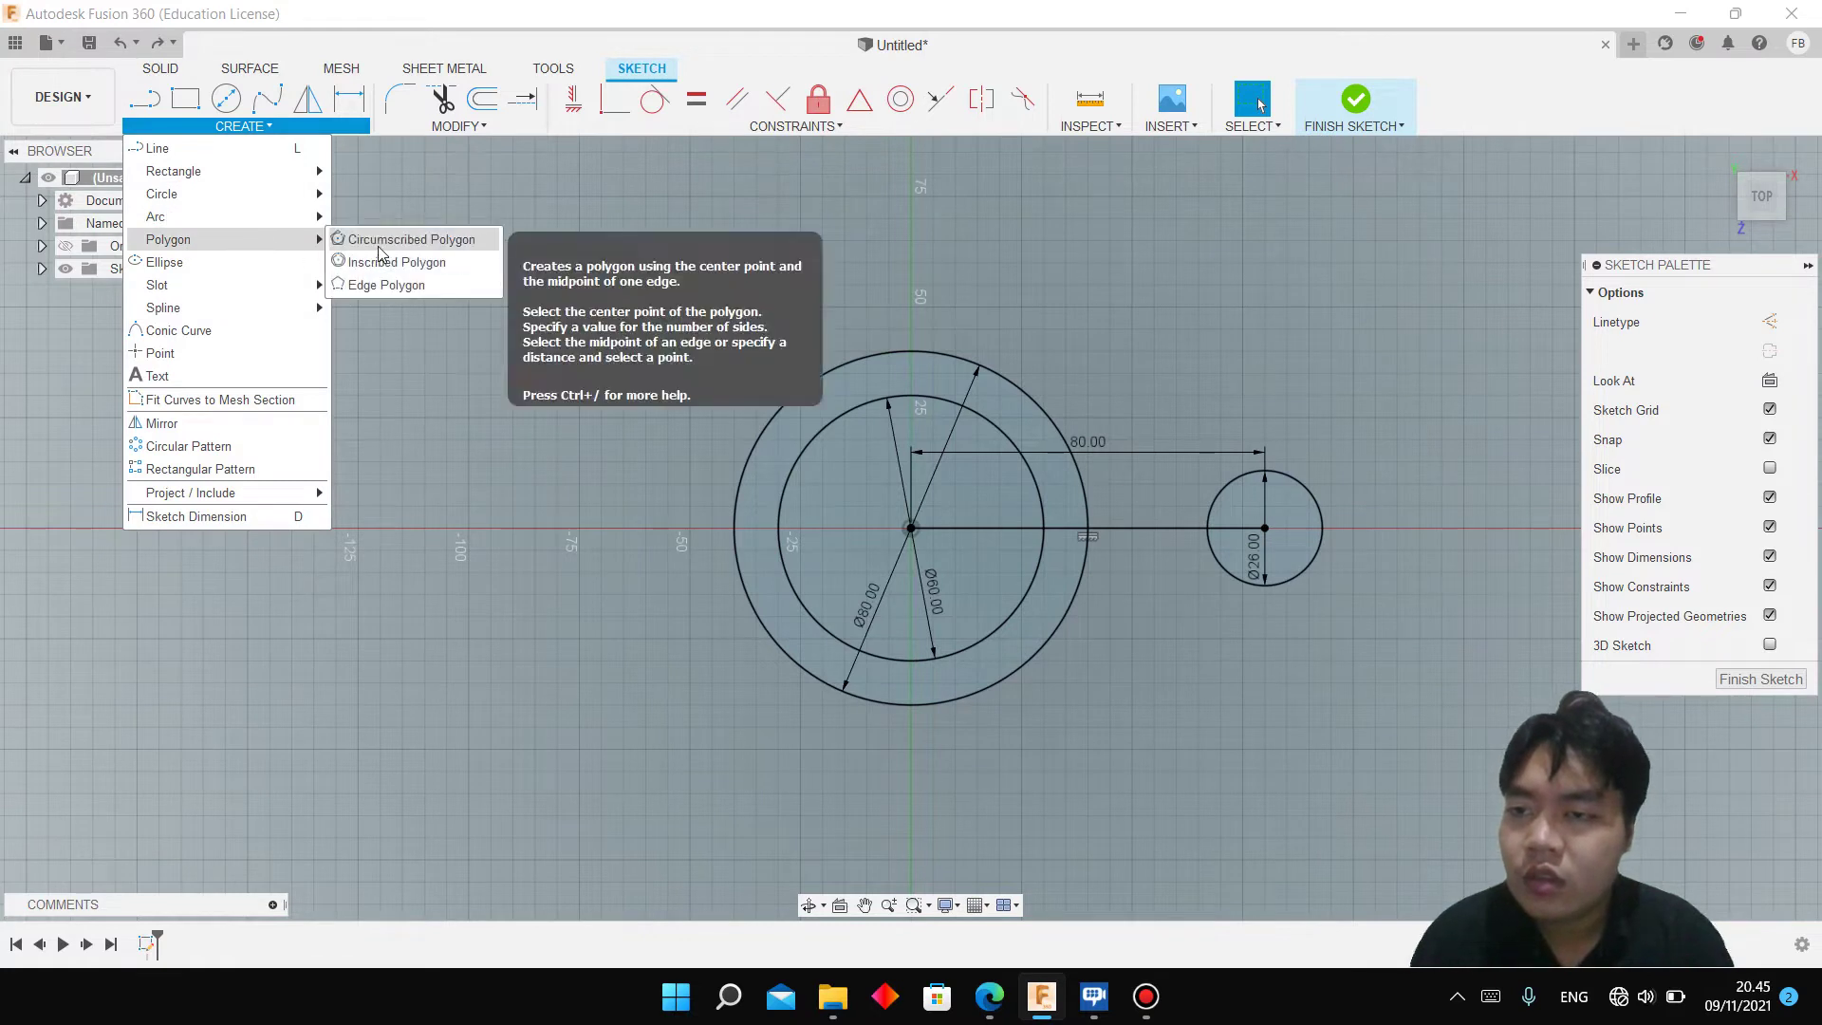
{"action": "mouse_move", "coordinate": [168, 239]}
{"action": "left_click", "coordinate": [375, 242]}
{"action": "left_click", "coordinate": [1264, 528]}
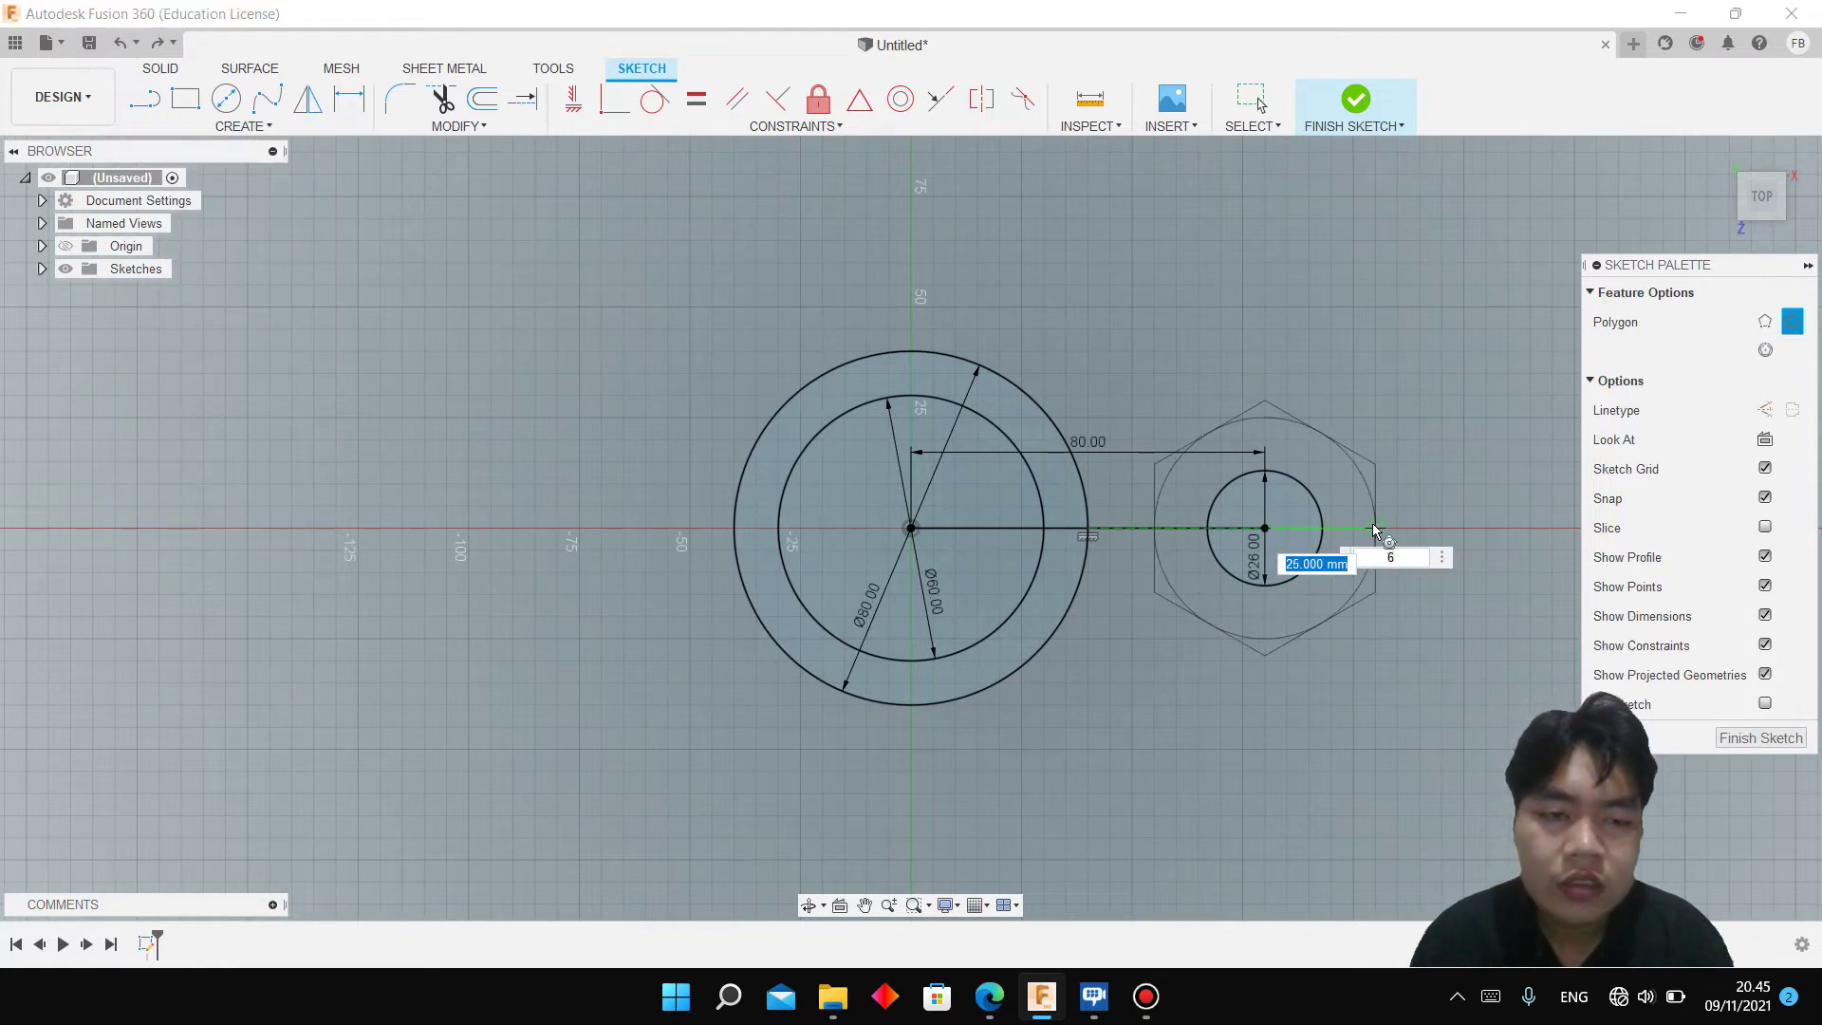
{"action": "left_click", "coordinate": [990, 994]}
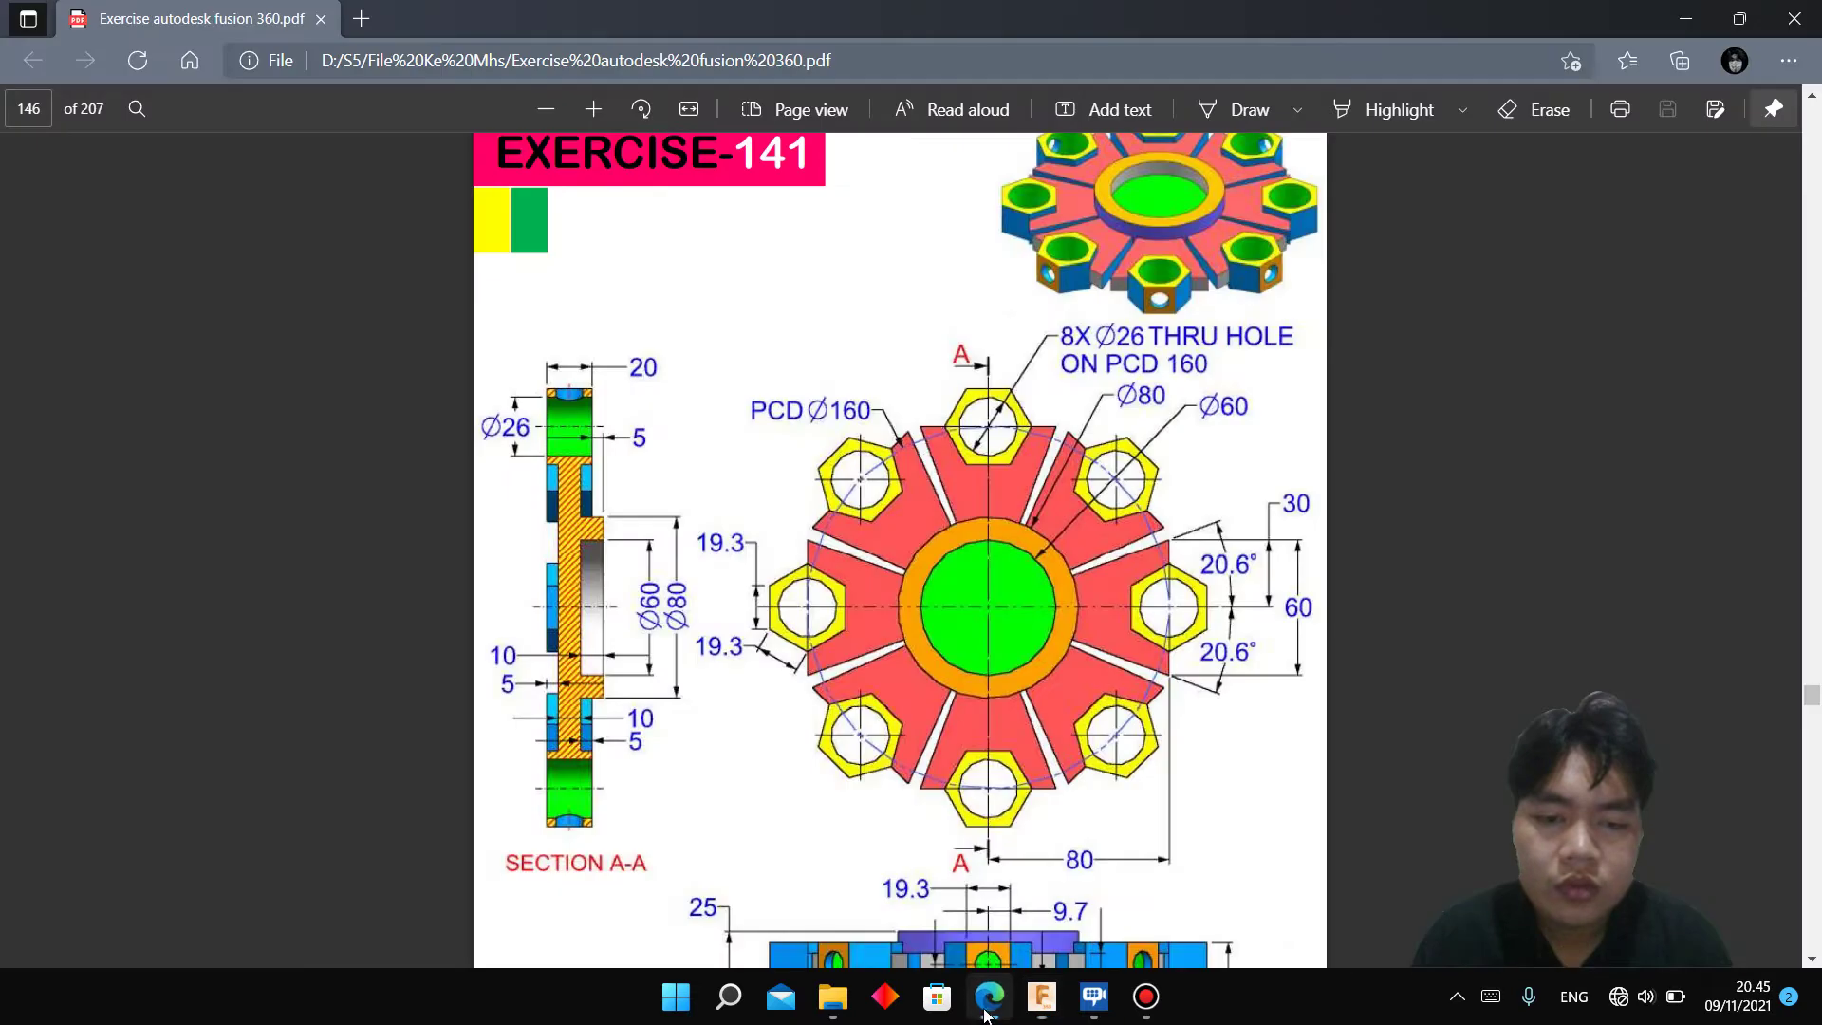
{"action": "left_click", "coordinate": [1041, 996]}
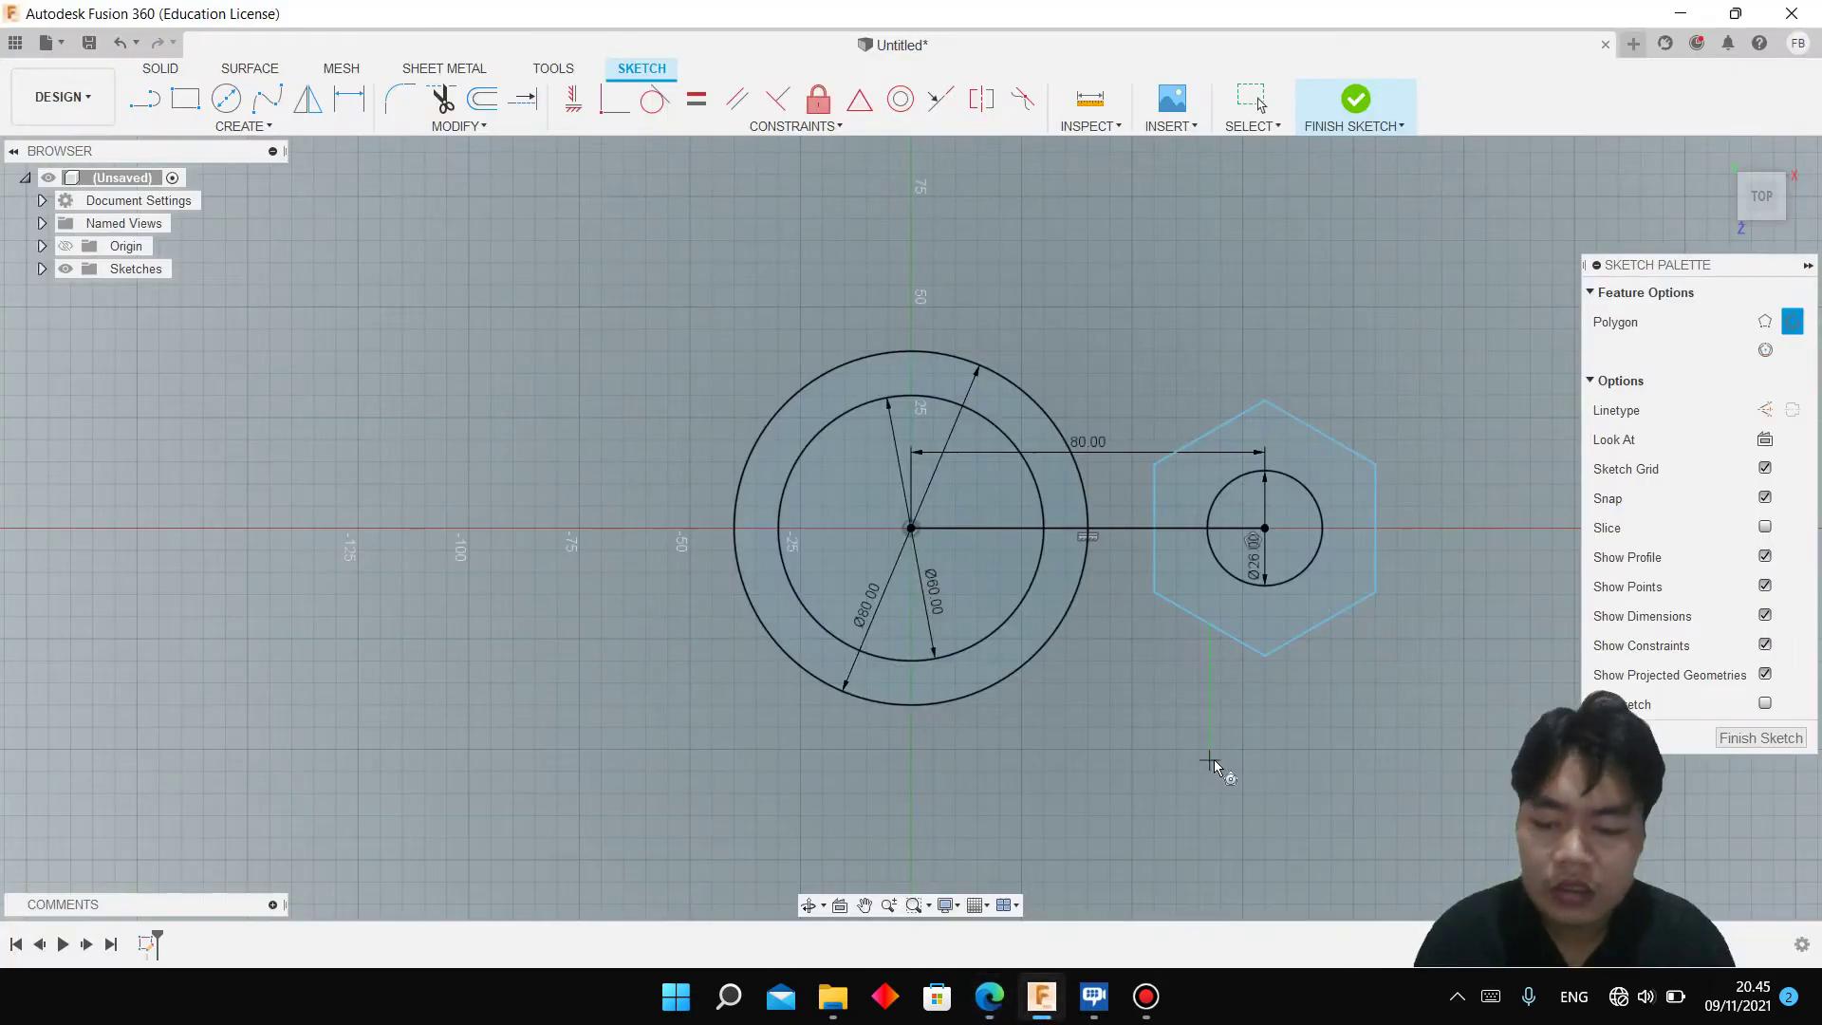
Dimension the hexagon's top-right edge to 19.3 mm
{"action": "left_click", "coordinate": [1264, 402]}
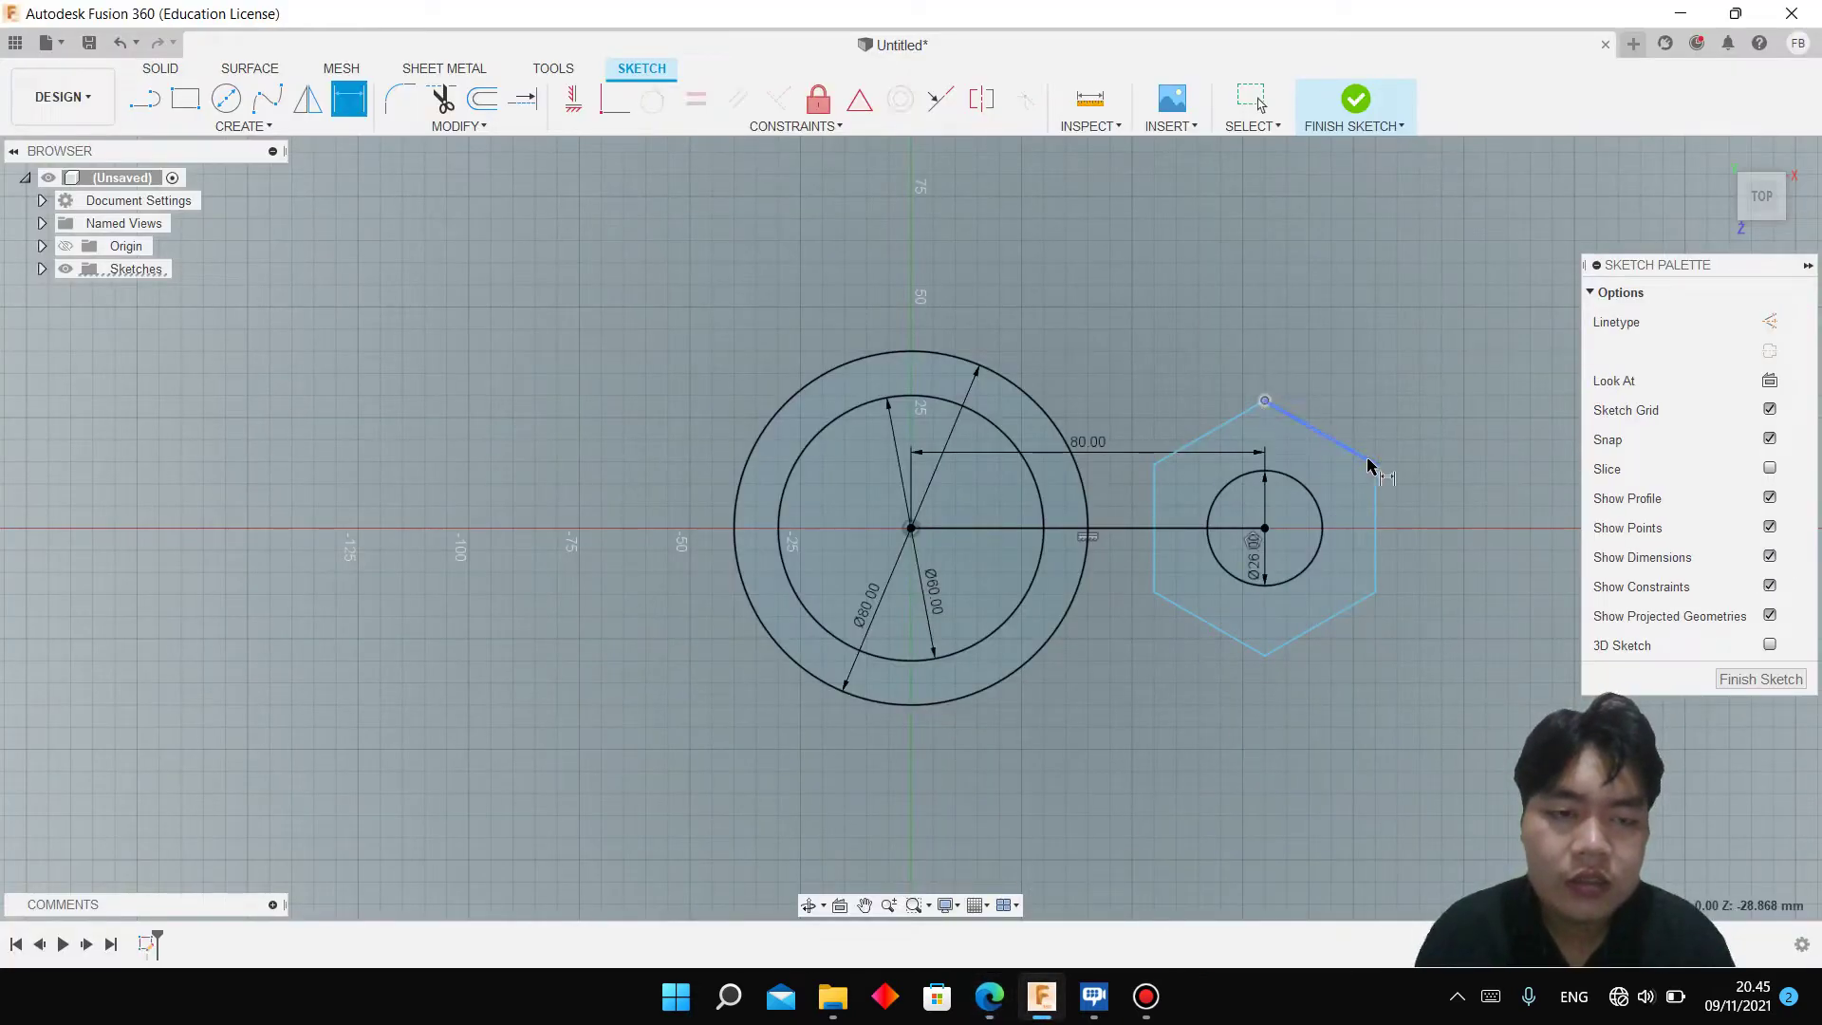
{"action": "left_click", "coordinate": [1375, 462]}
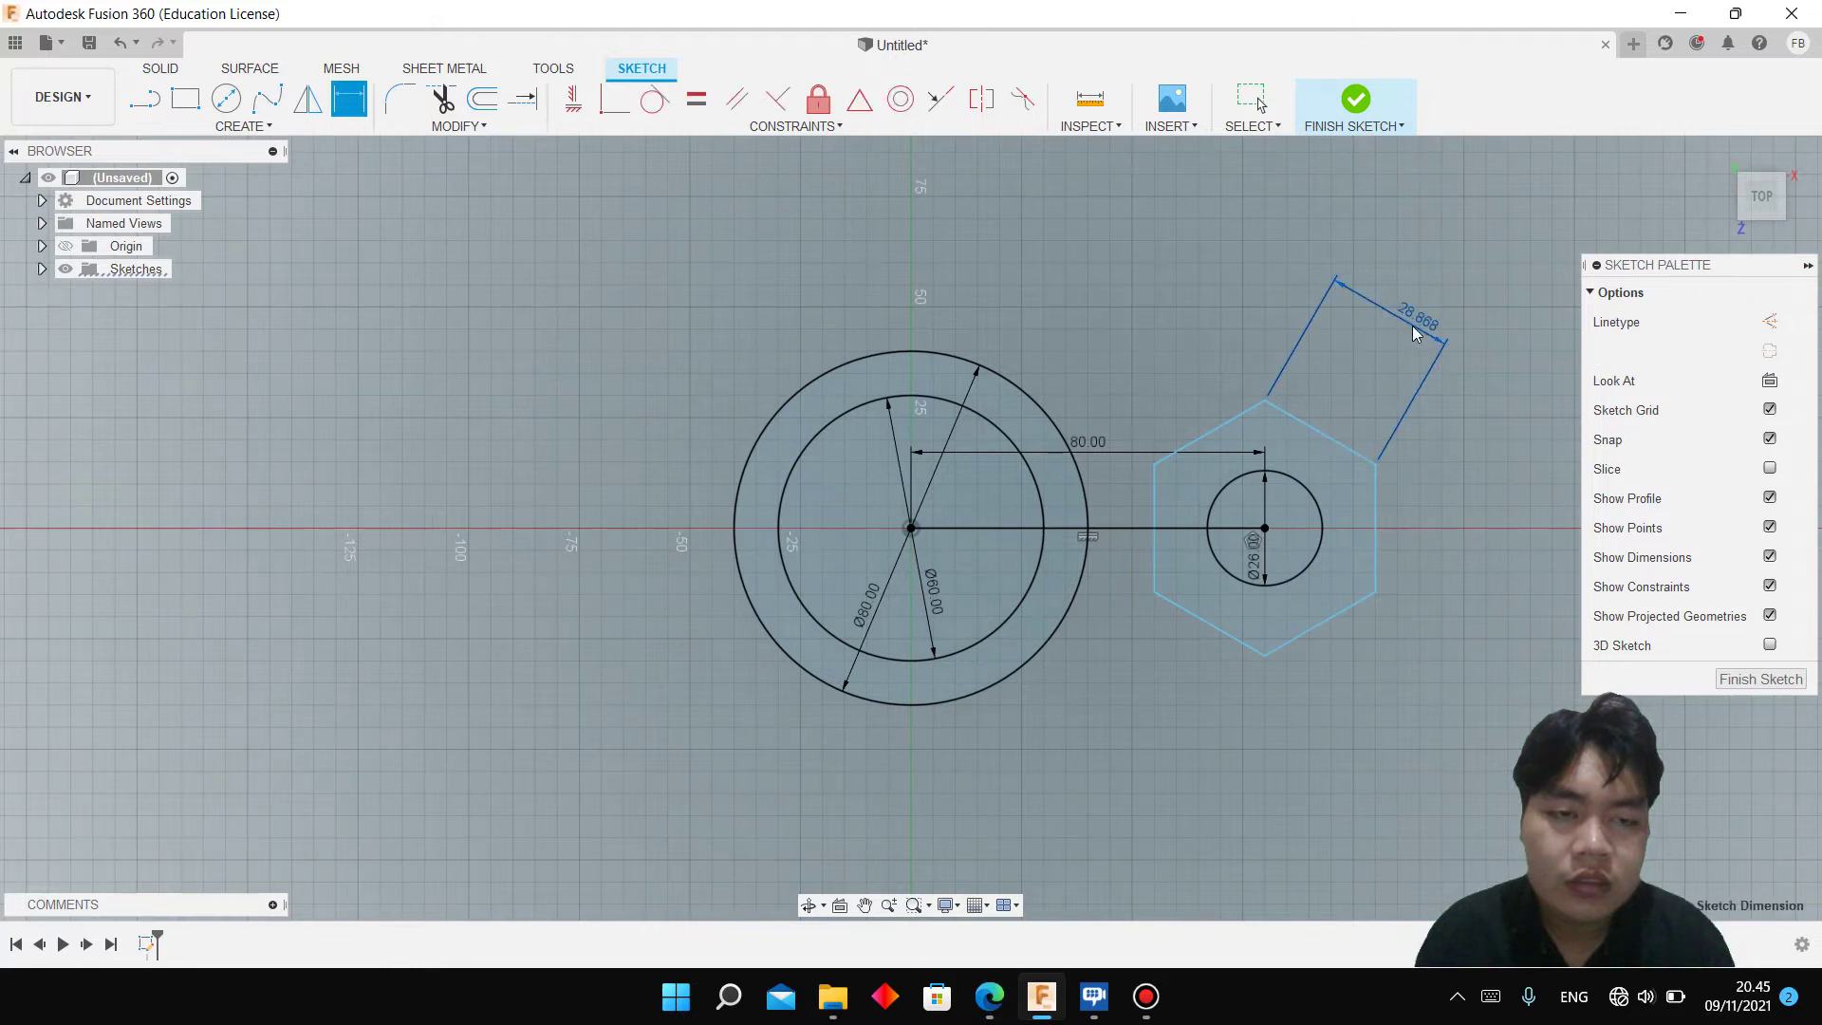
{"action": "left_click", "coordinate": [1419, 323]}
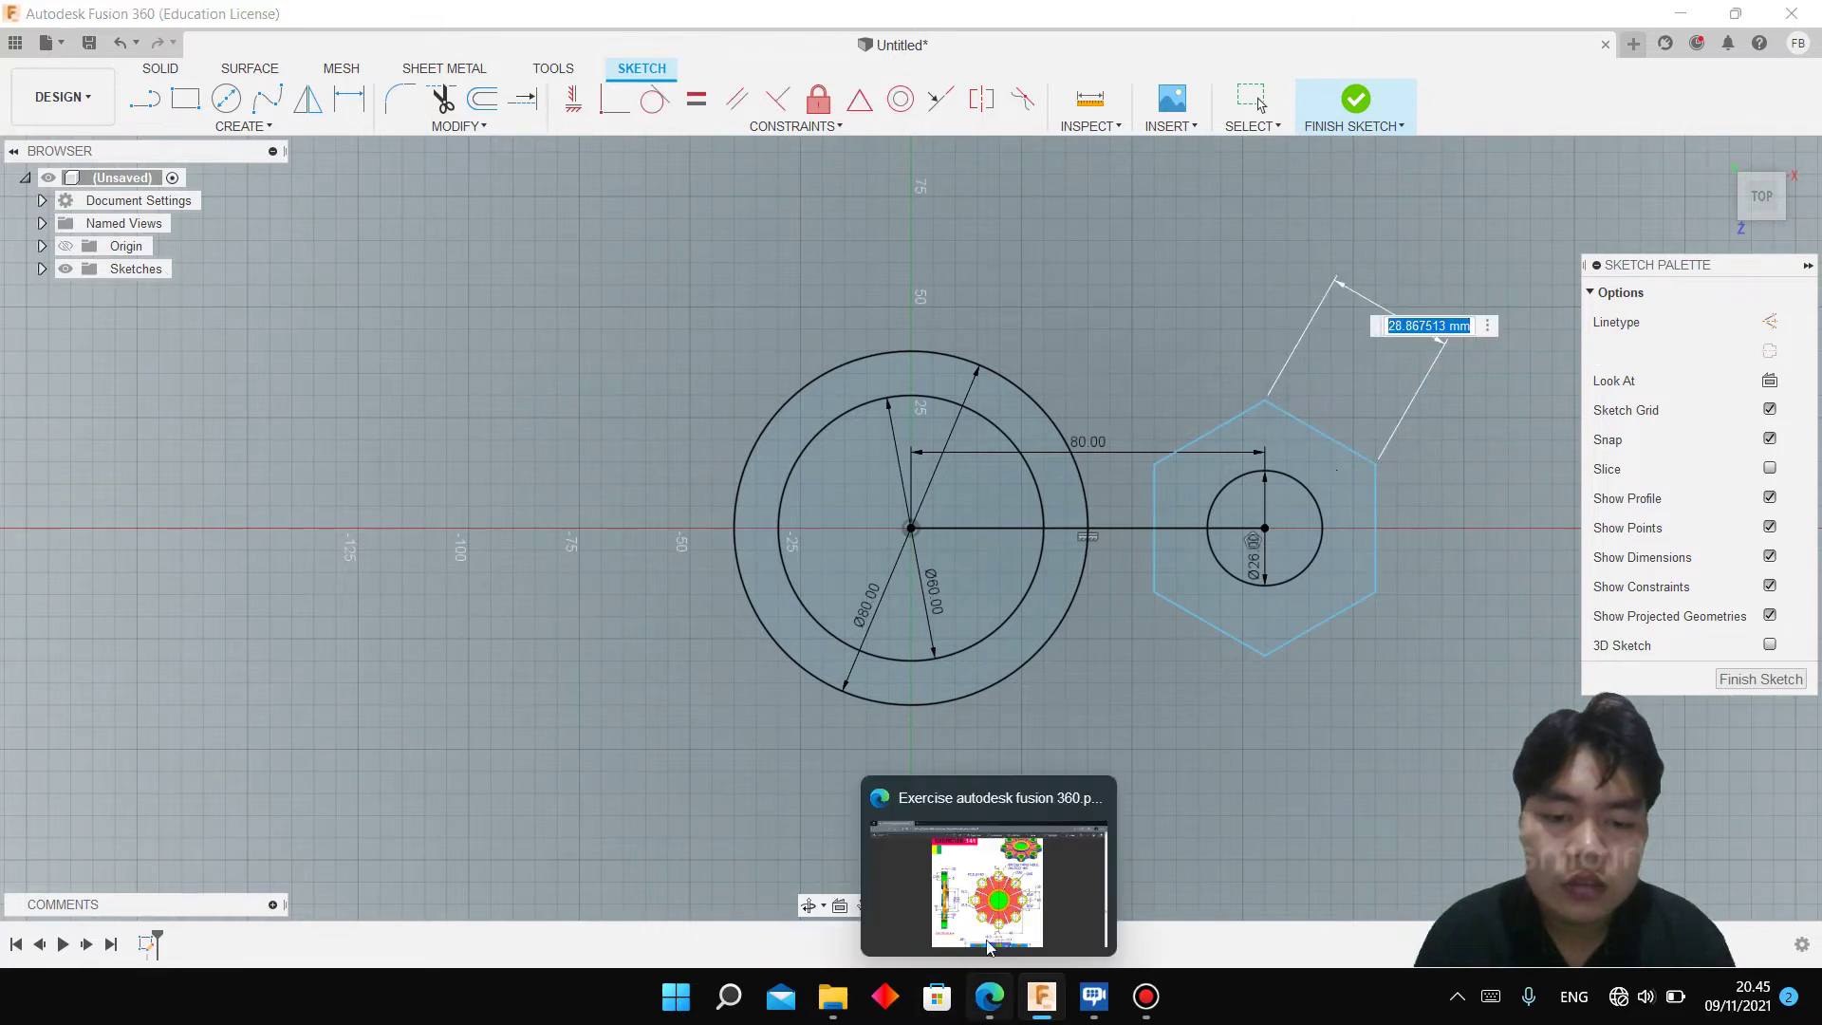
{"action": "left_click", "coordinate": [1005, 884]}
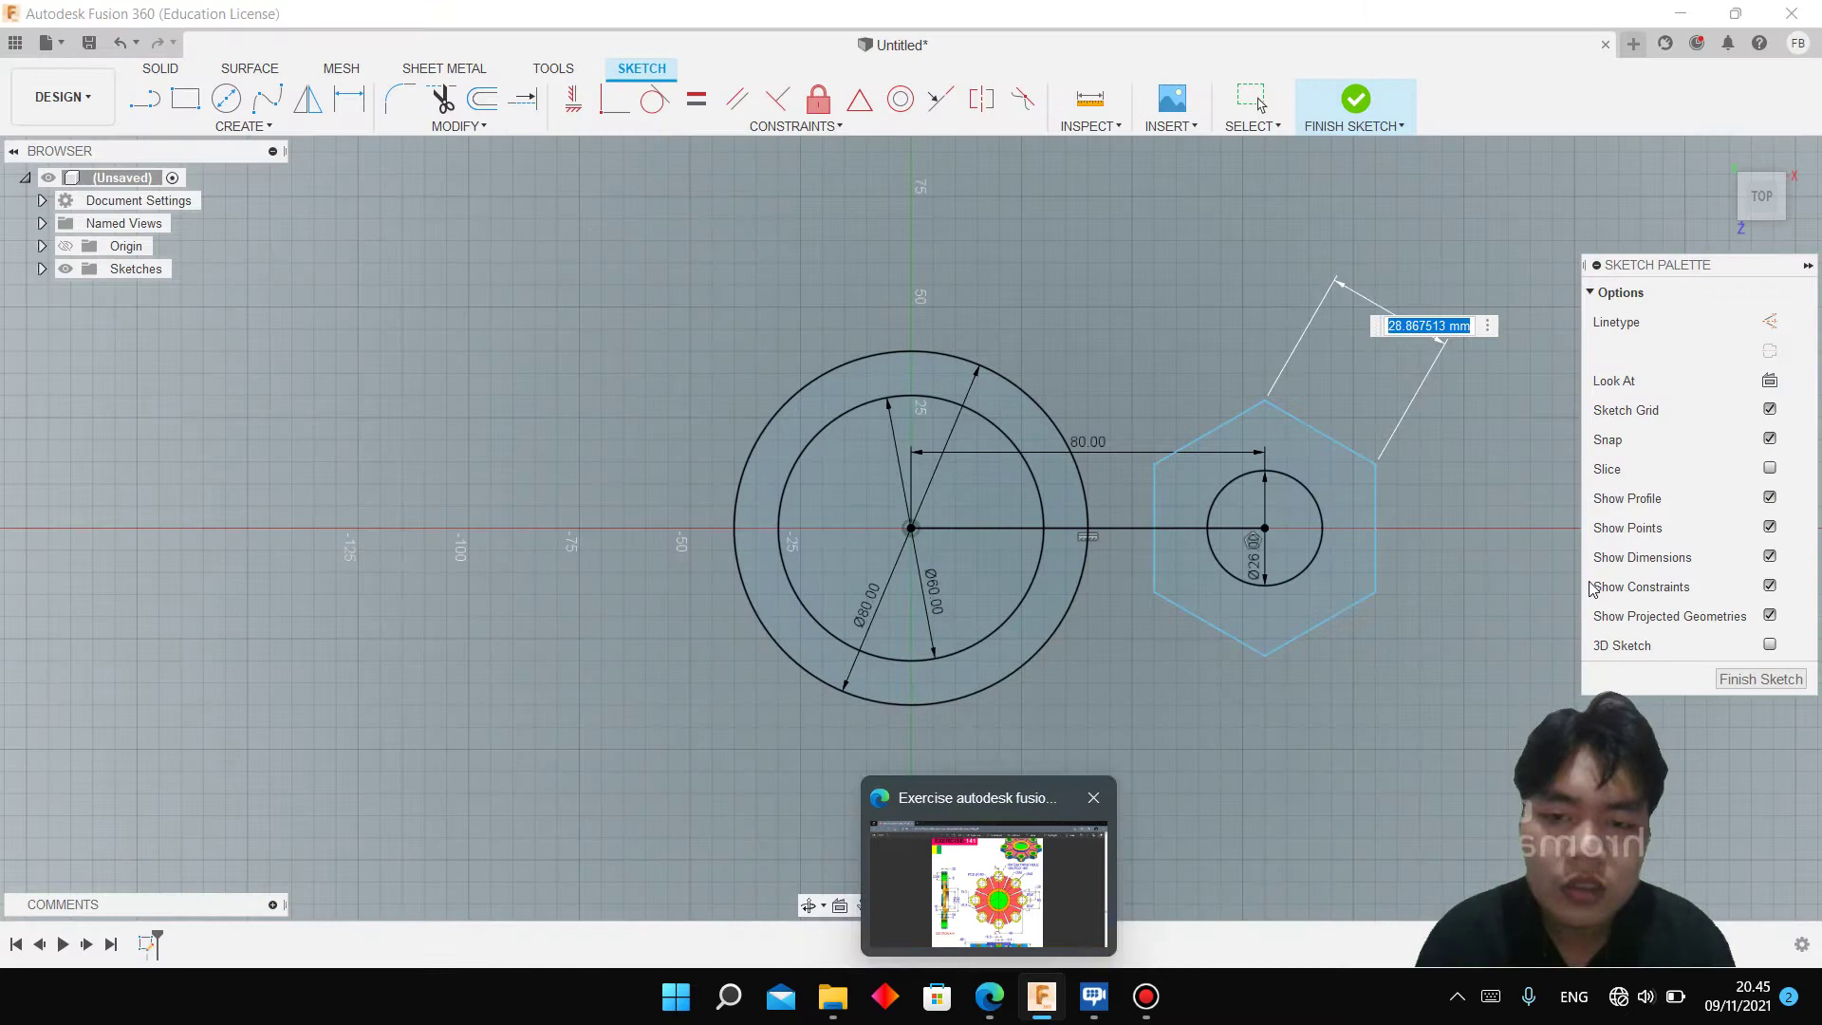
{"action": "type", "text": "19.3"}
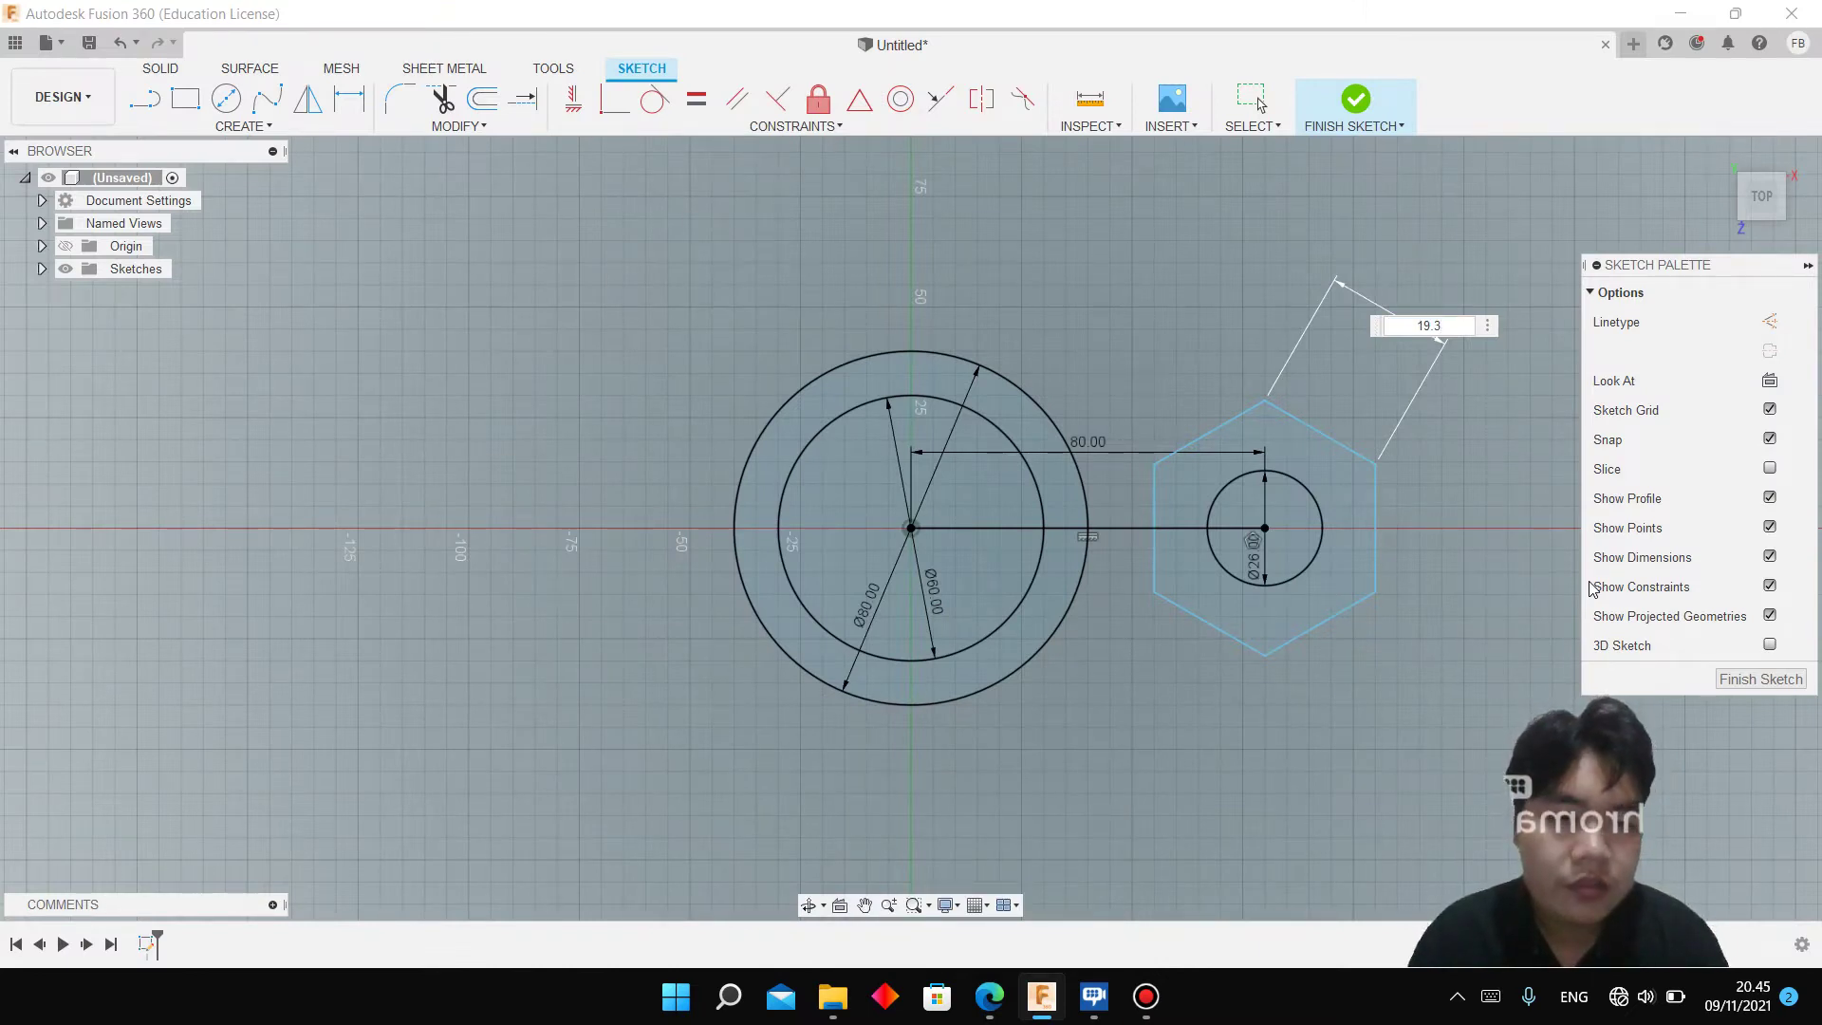
{"action": "key", "text": "Return"}
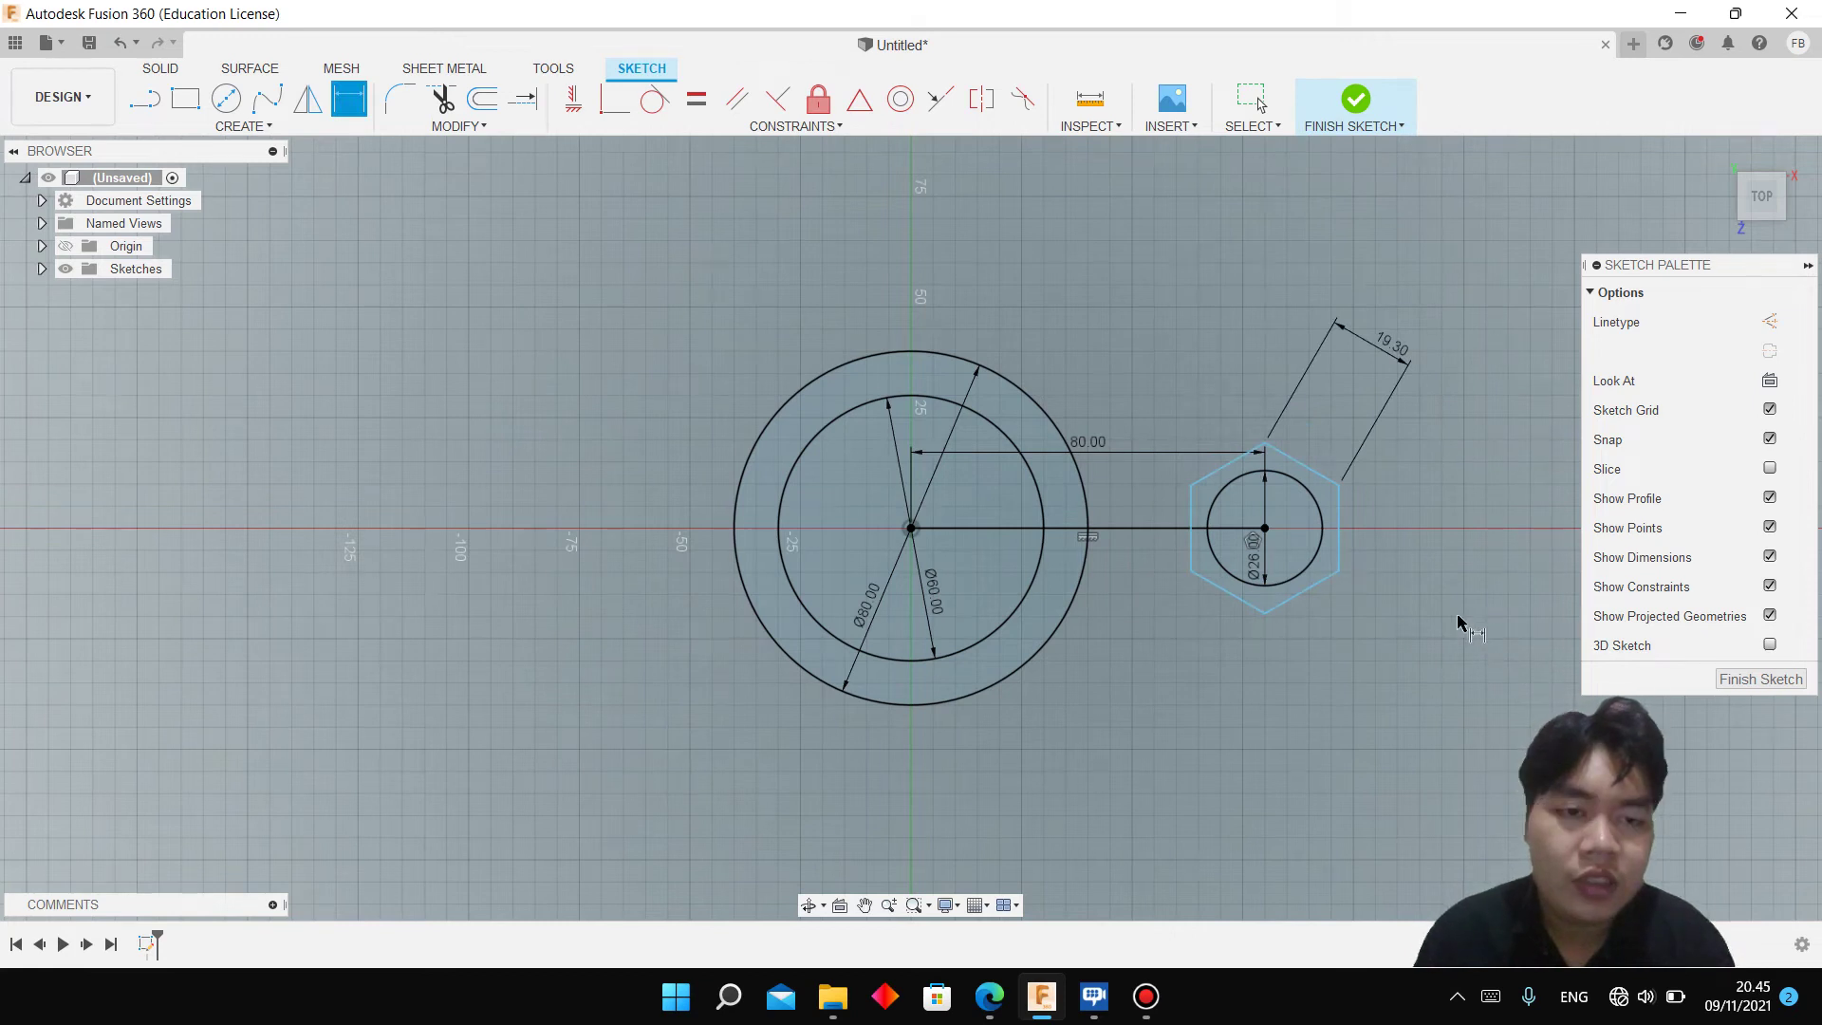
Add a driven corner-to-corner reference dimension on the hexagon
{"action": "left_click", "coordinate": [1339, 486]}
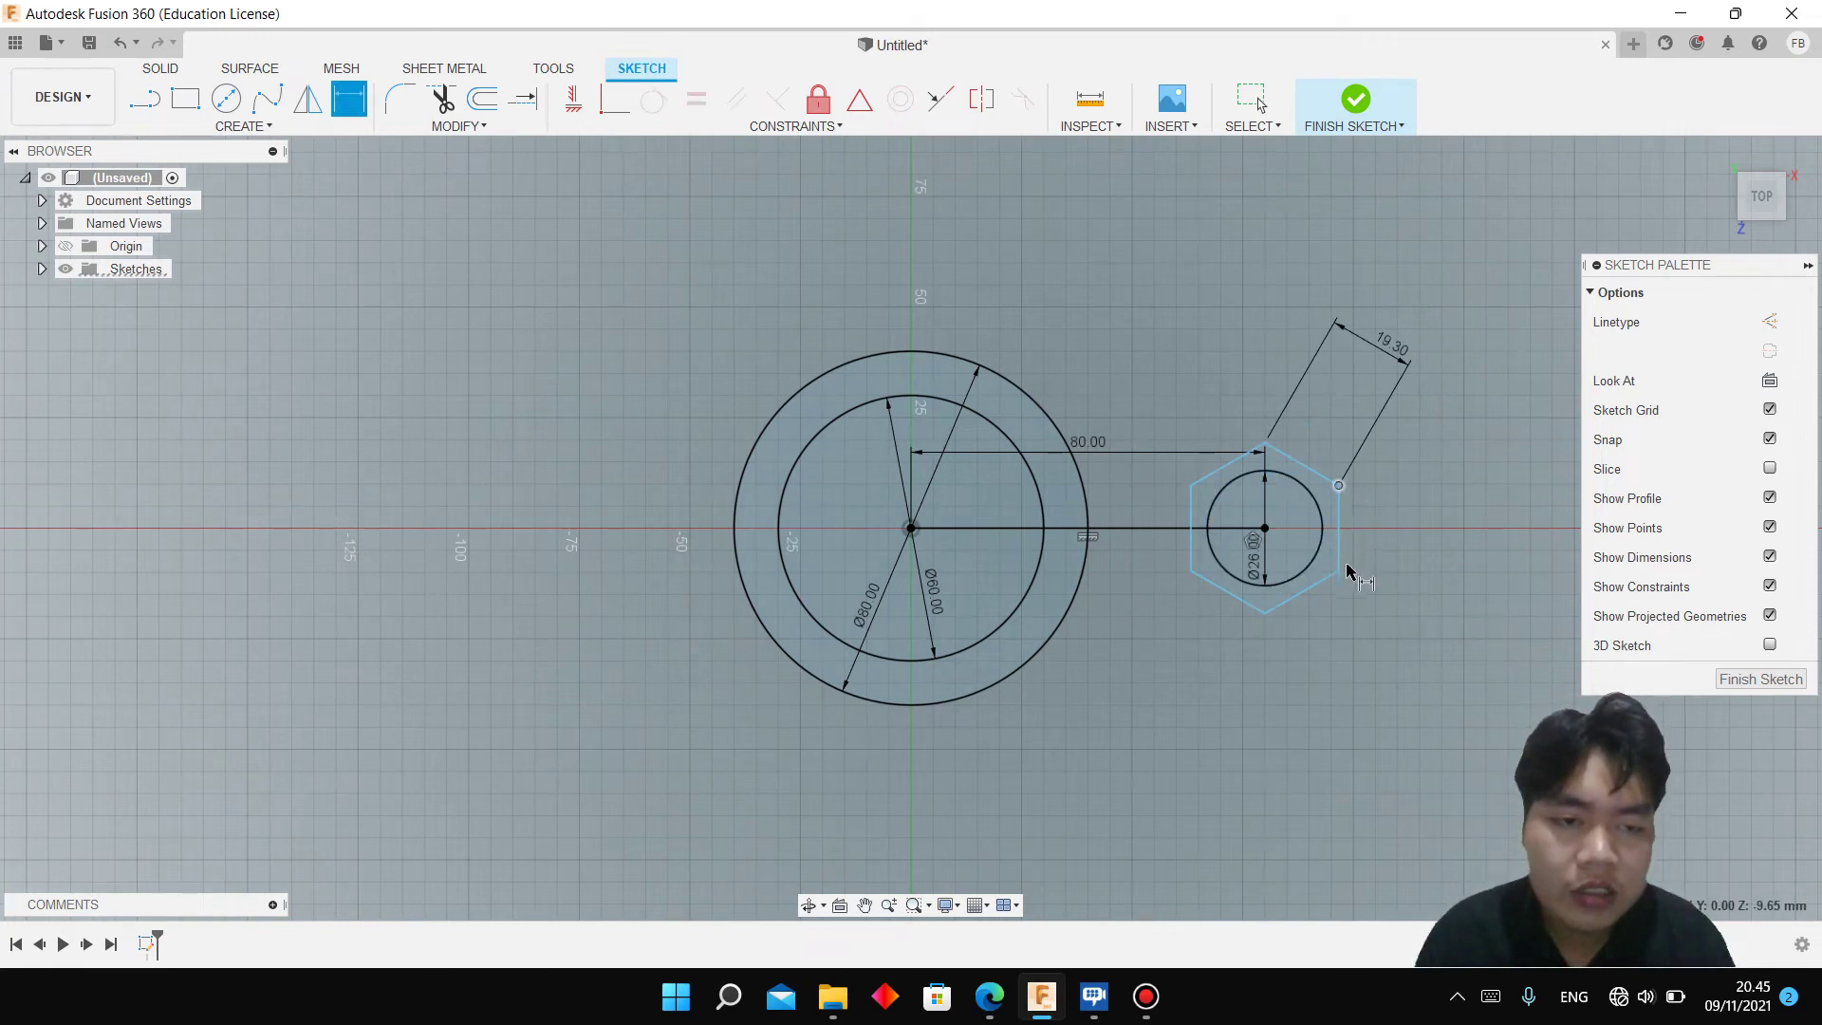
{"action": "left_click", "coordinate": [1339, 571]}
{"action": "left_click", "coordinate": [1417, 535]}
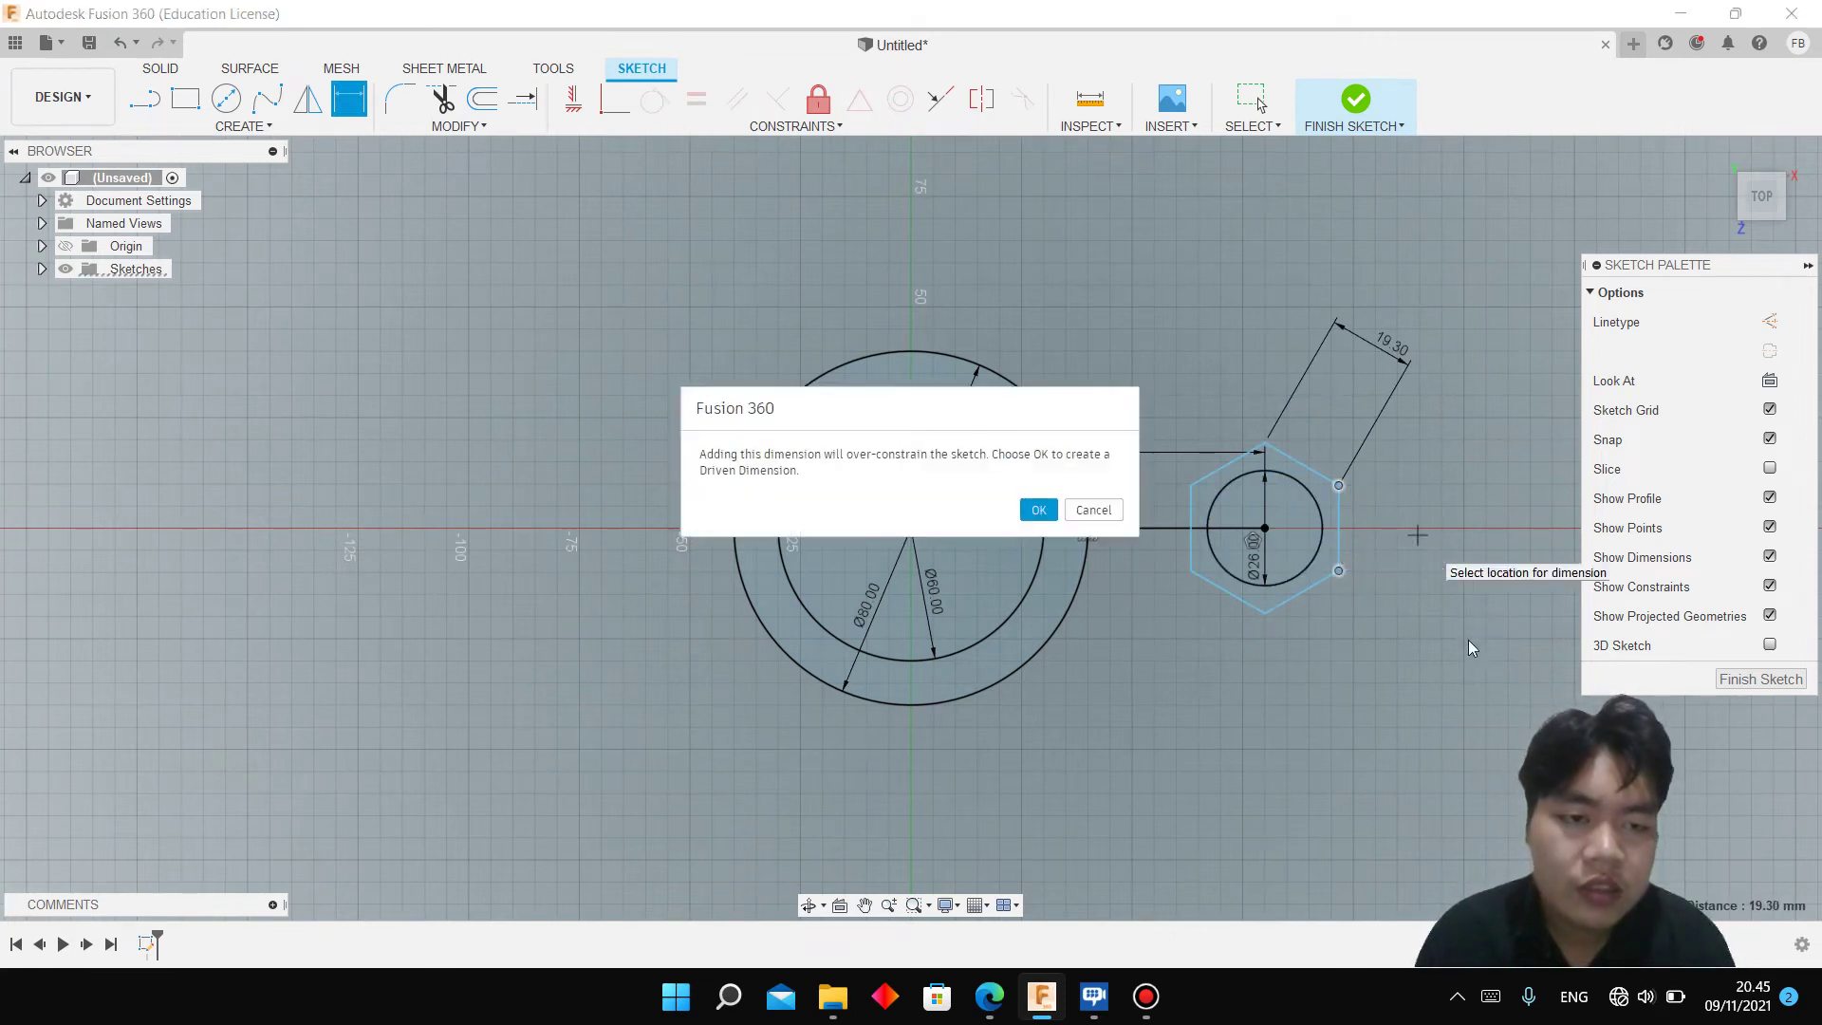
{"action": "key", "text": "Return"}
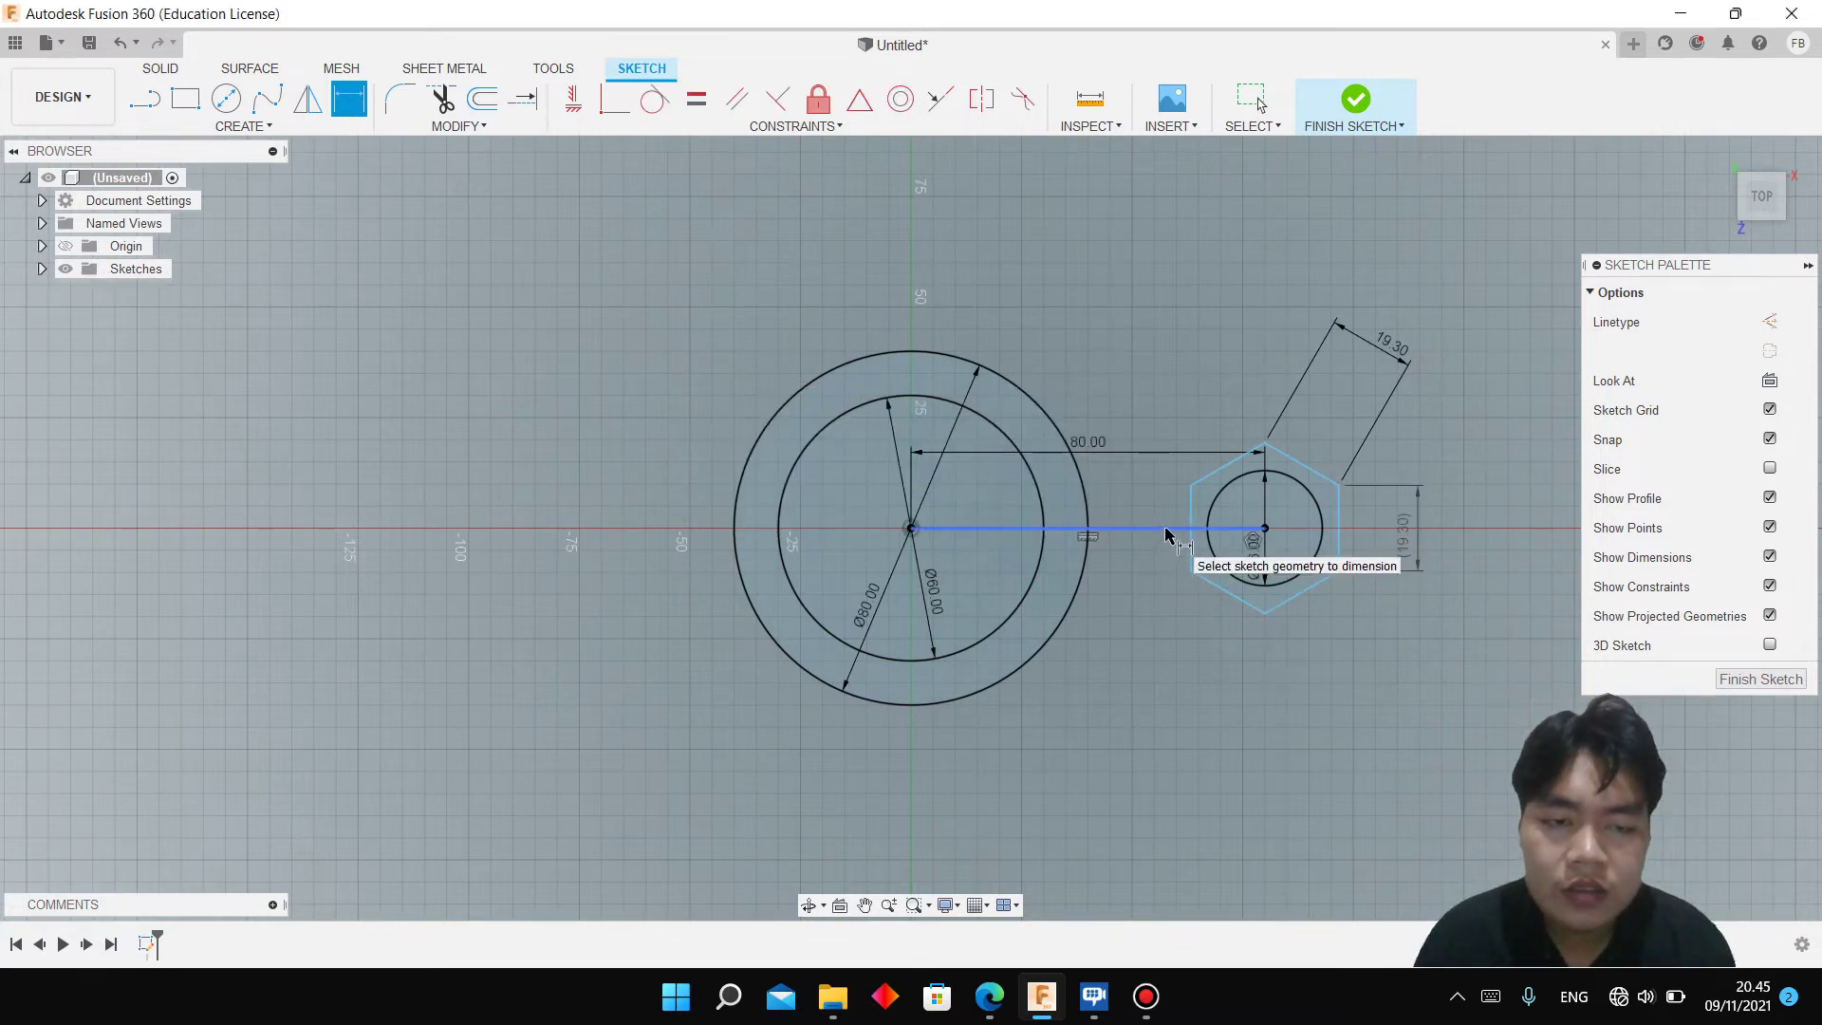
{"action": "key", "text": "Escape"}
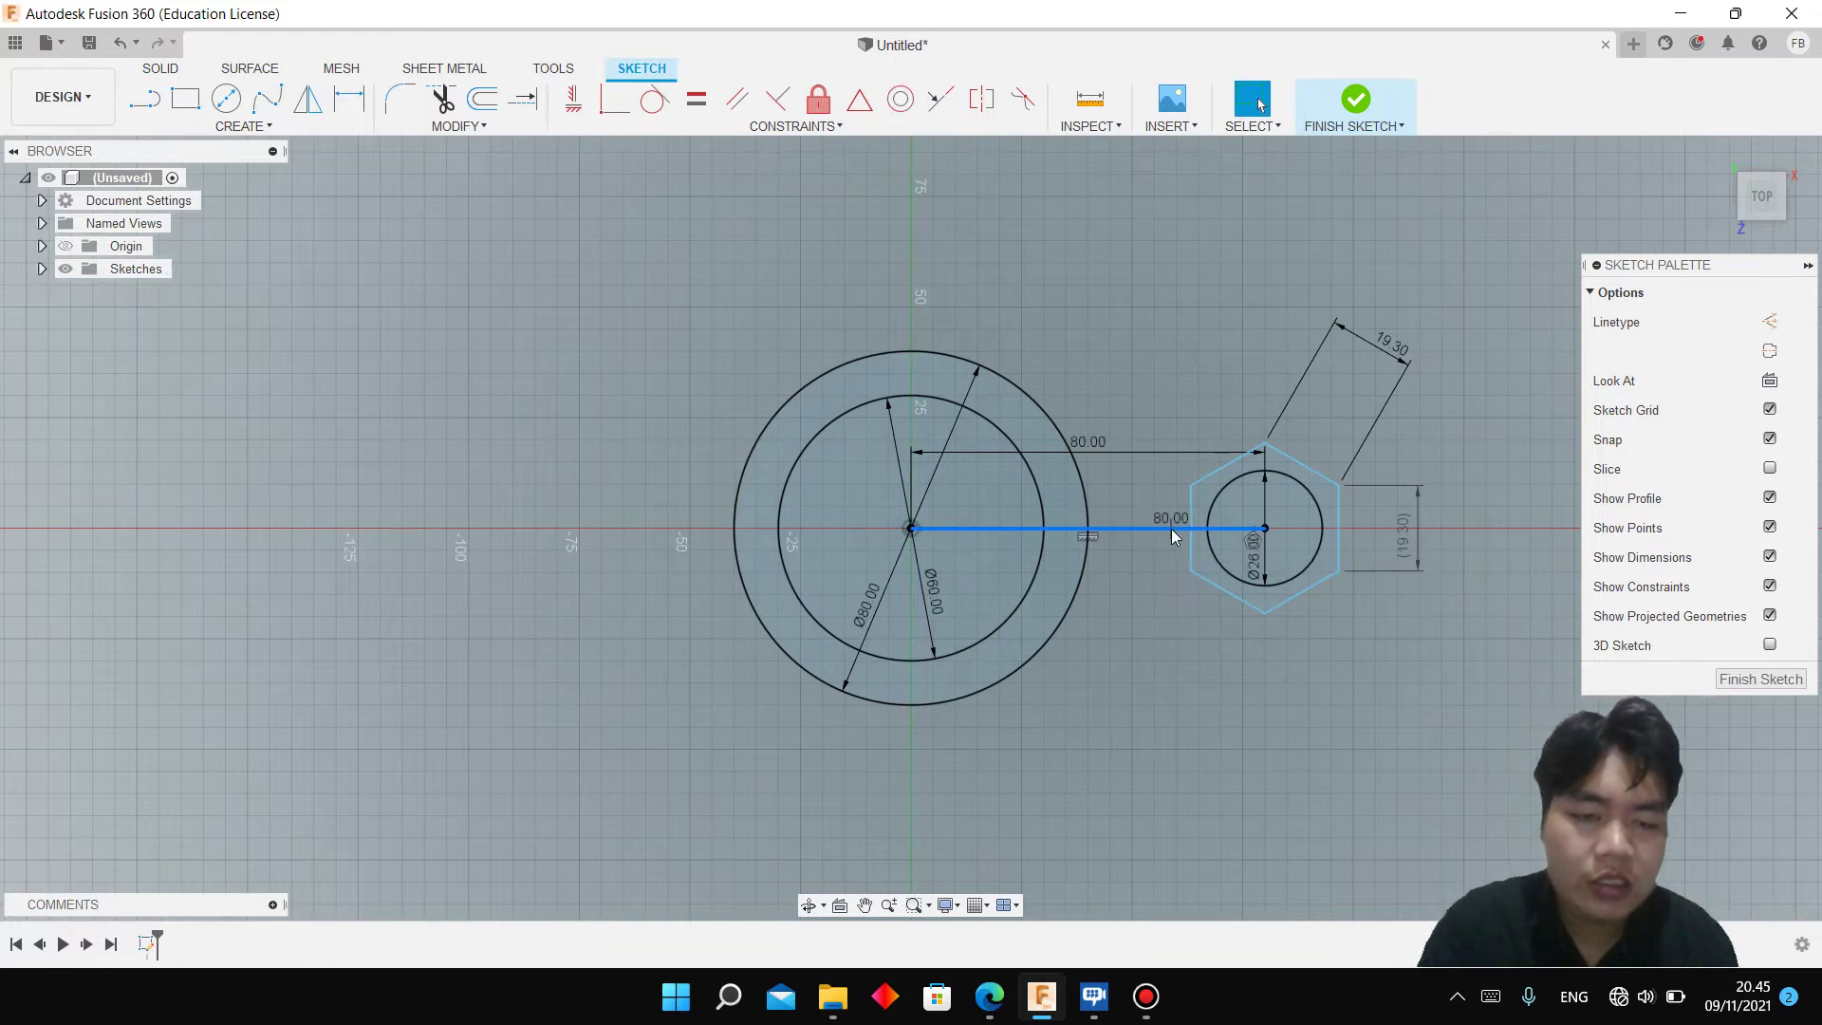
Draw a vertical line constrained through the hexagon's centre
{"action": "key", "text": "l"}
{"action": "left_click", "coordinate": [1508, 351]}
{"action": "left_click", "coordinate": [1508, 771]}
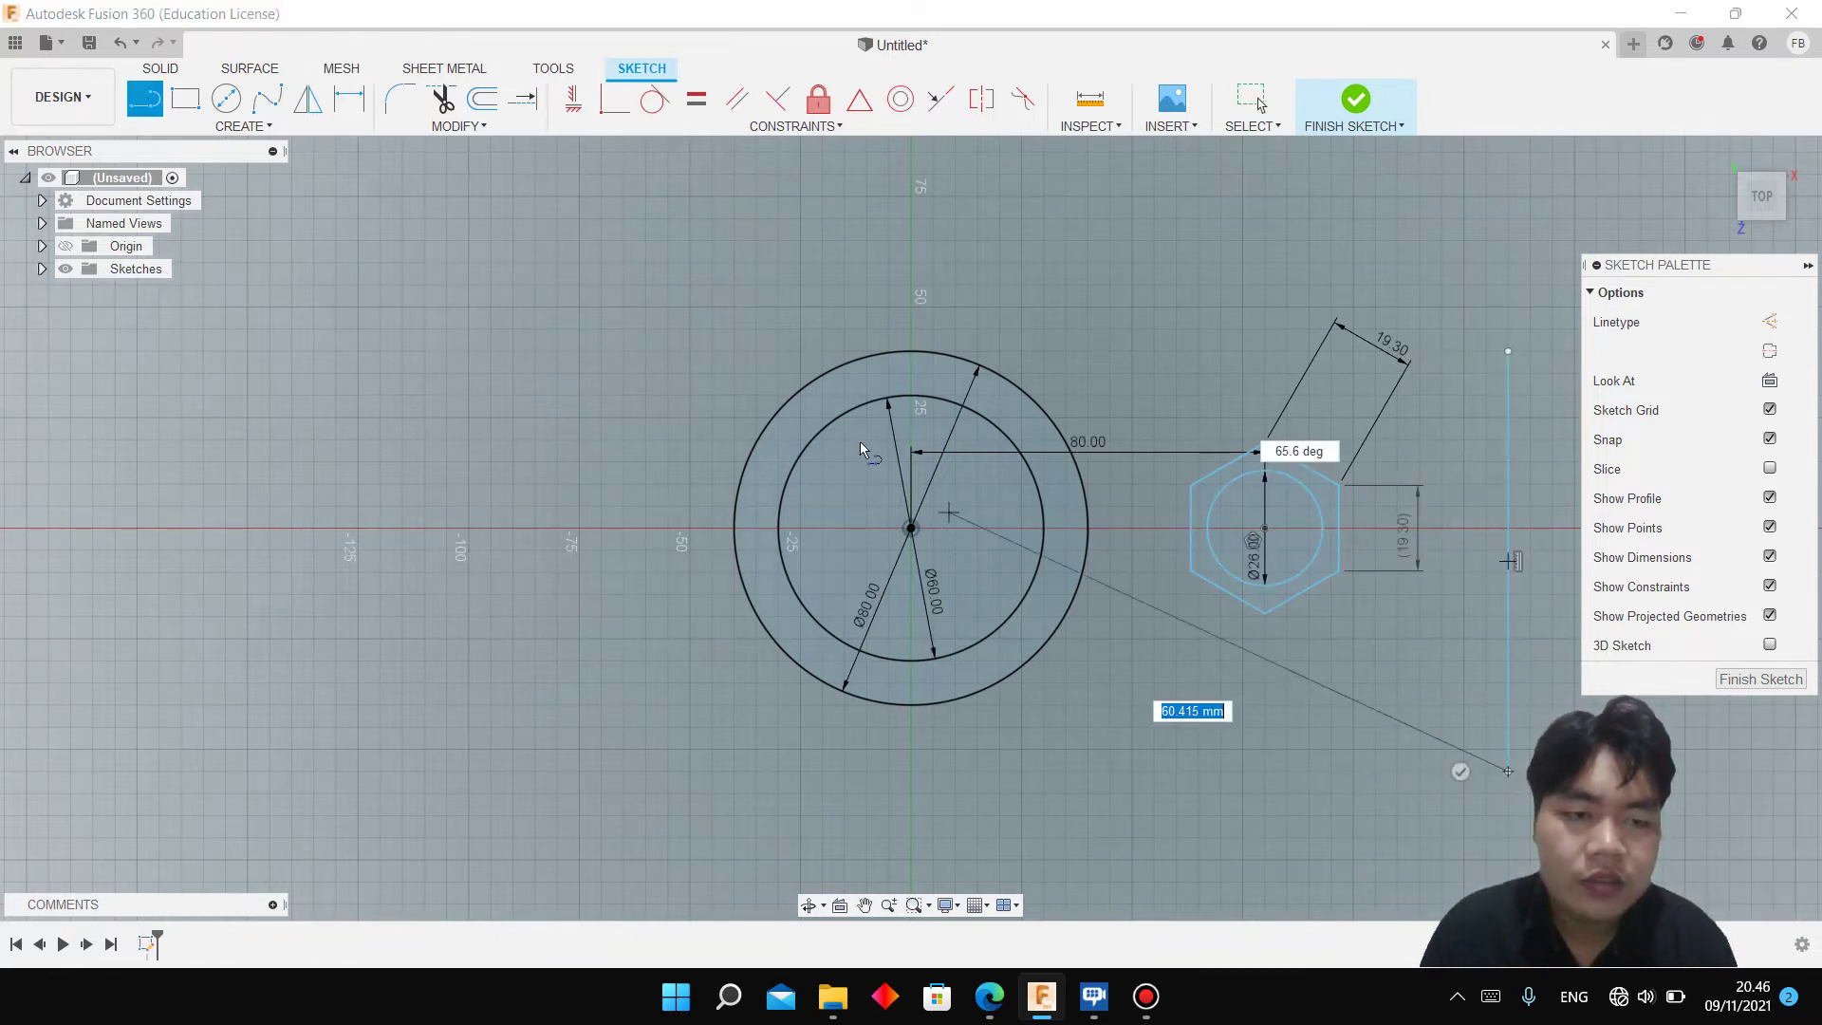
{"action": "left_click", "coordinate": [615, 98]}
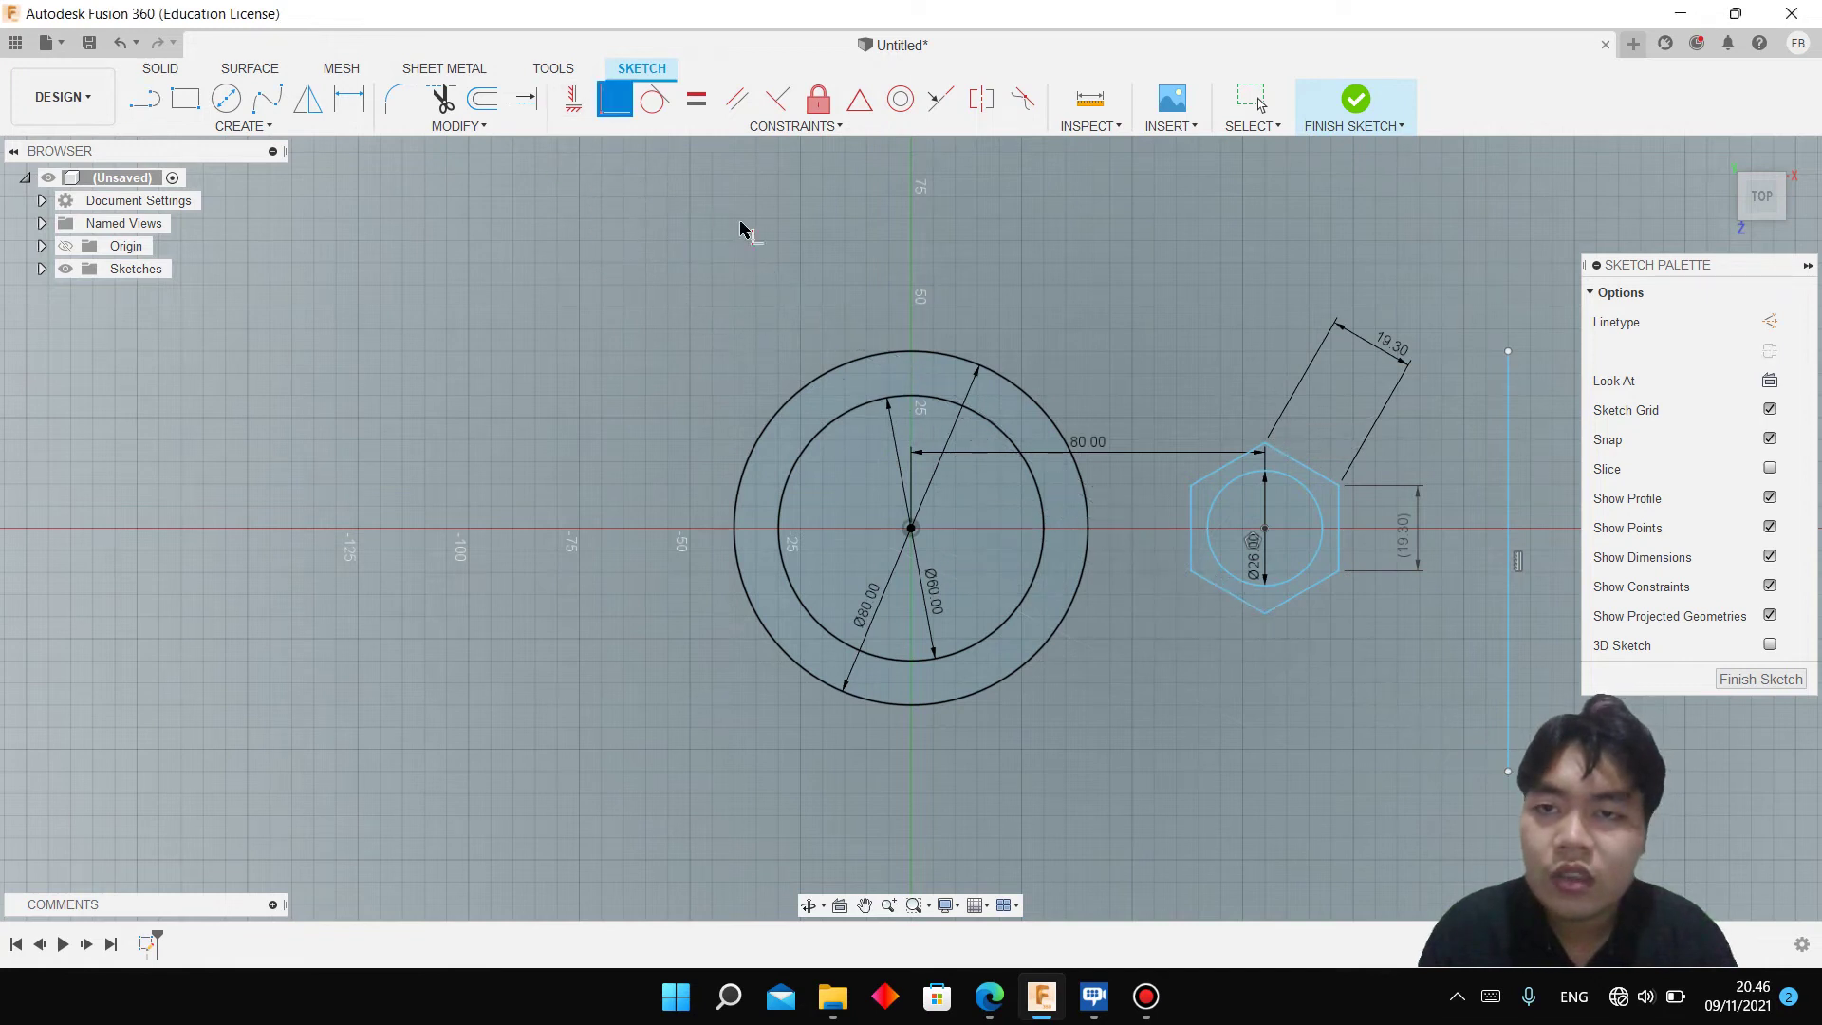
{"action": "left_click", "coordinate": [1498, 518]}
{"action": "left_click", "coordinate": [1264, 528]}
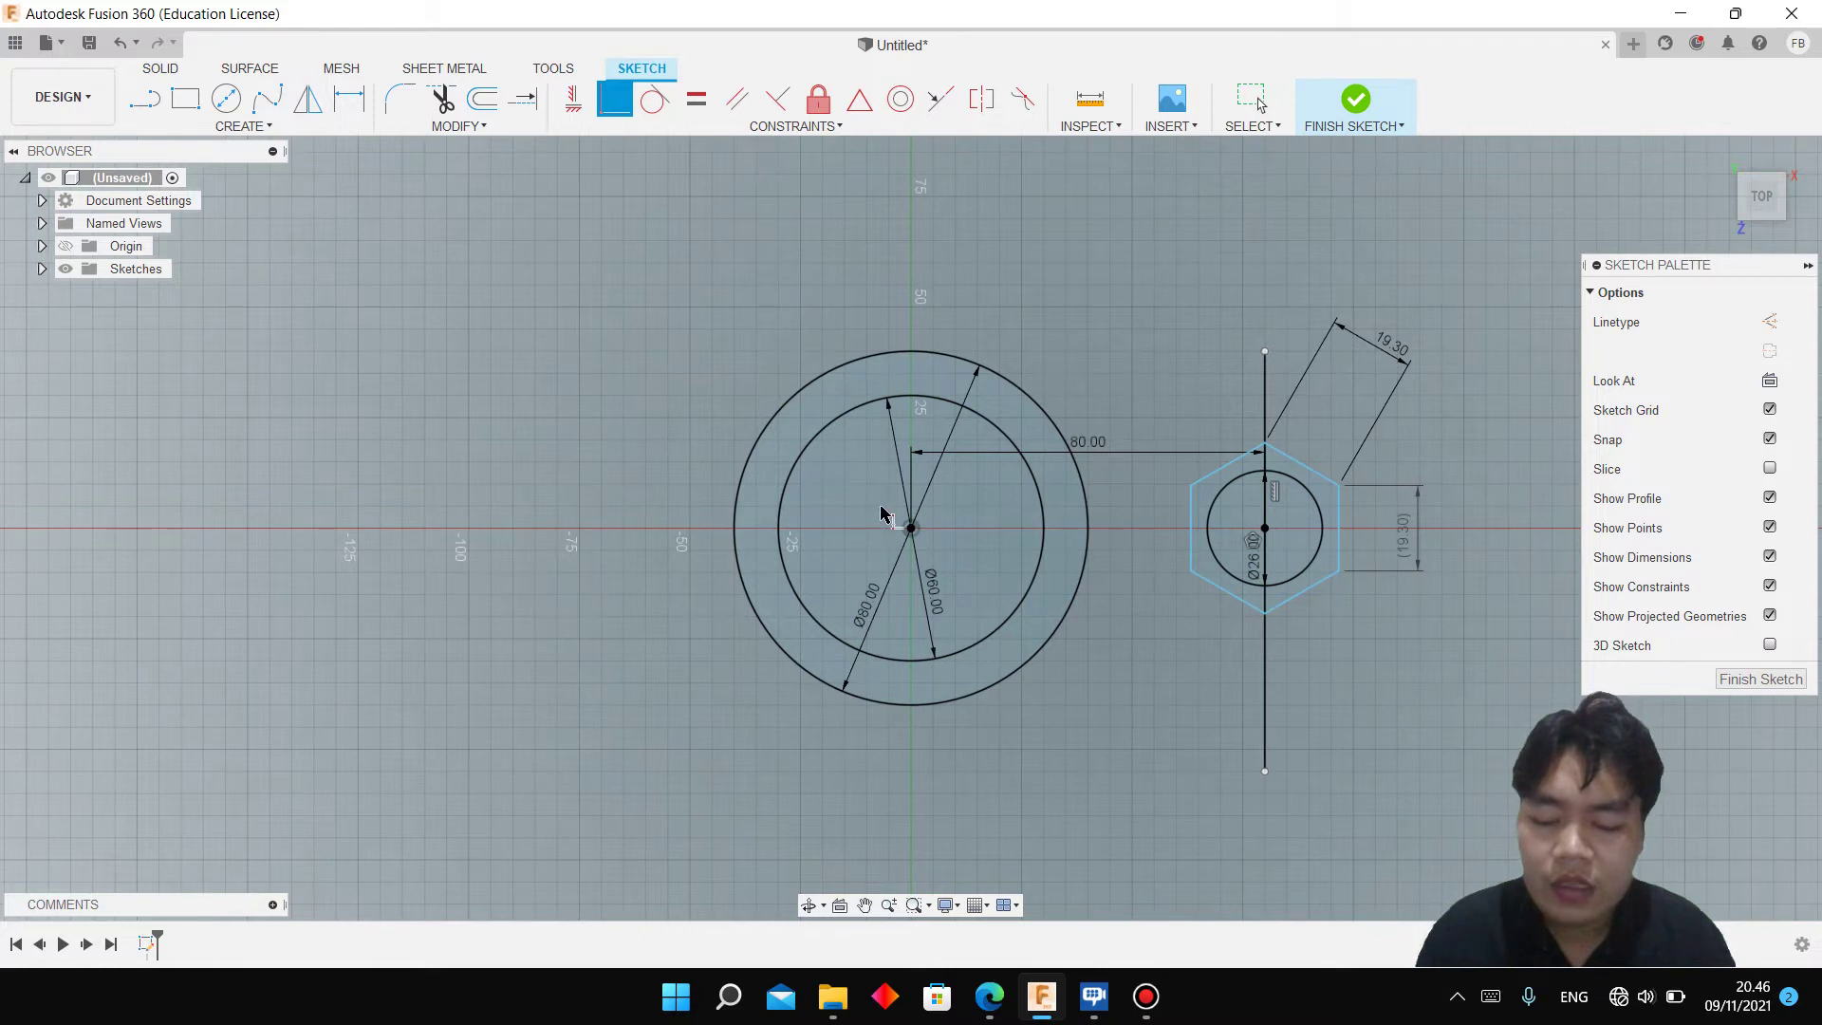
Draw a line from the ring centre angled at 20°
{"action": "key", "text": "l"}
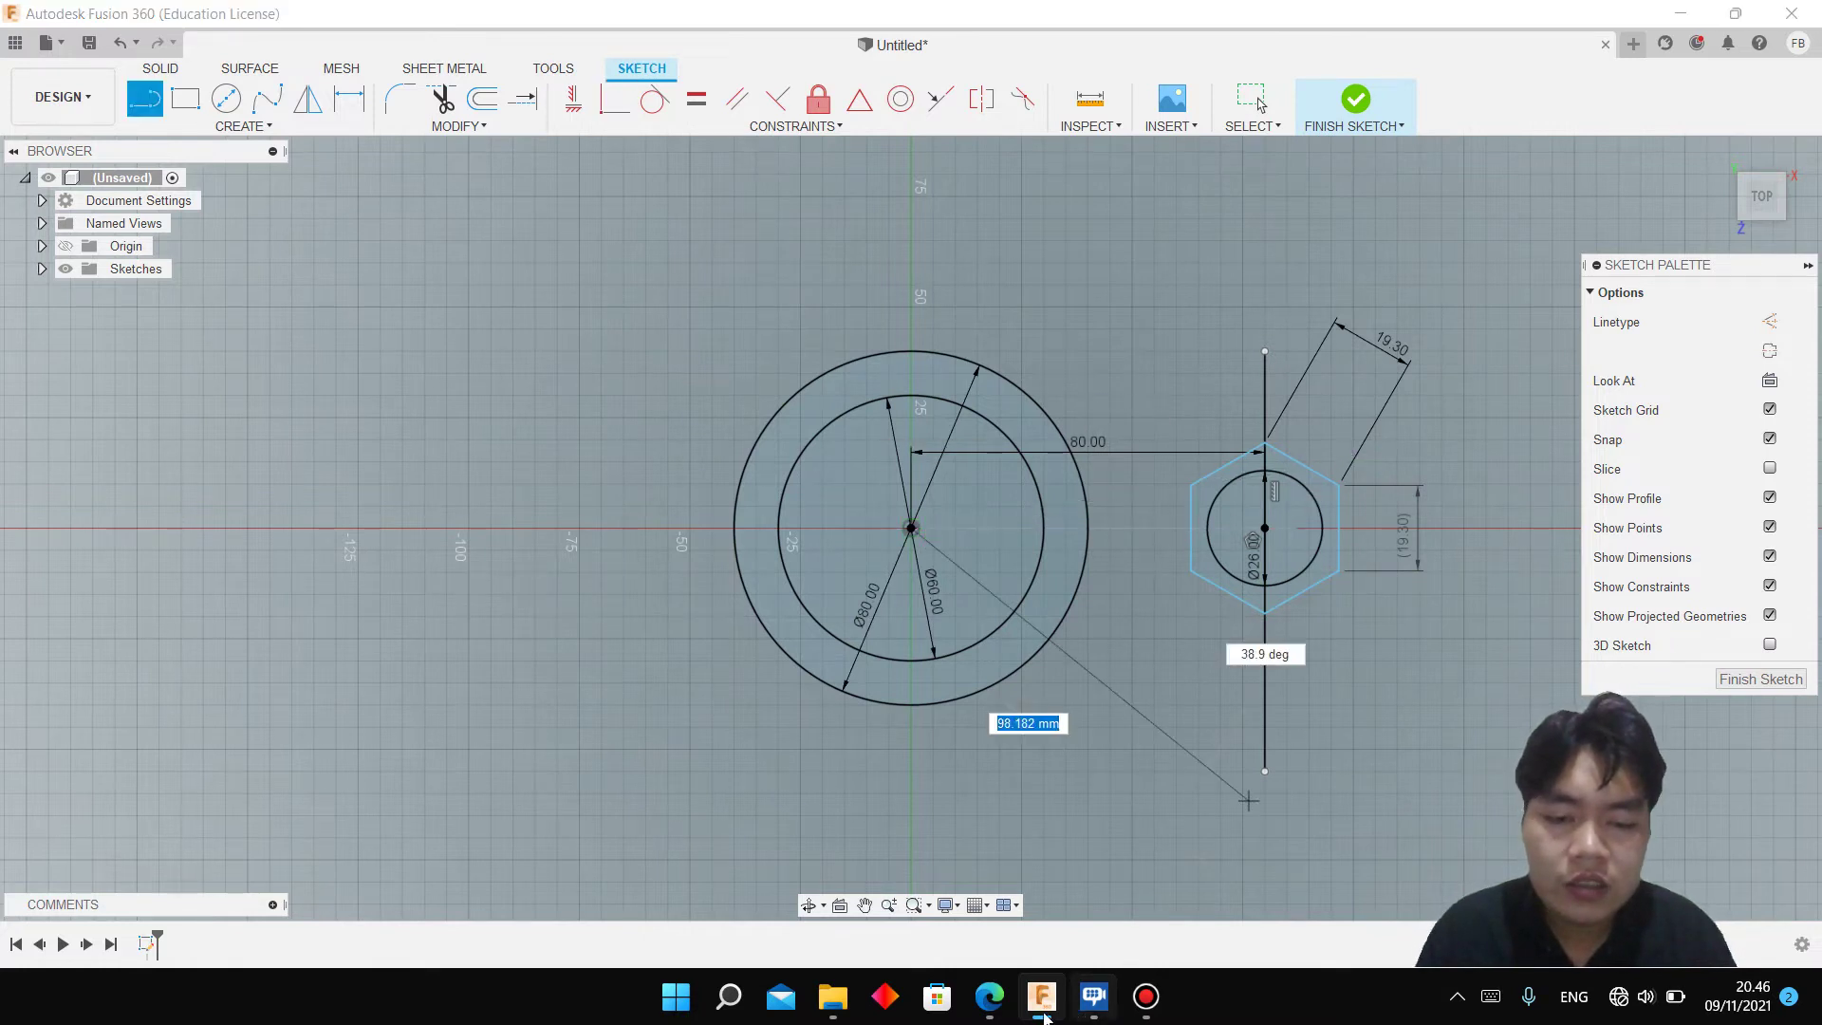
{"action": "left_click", "coordinate": [990, 996]}
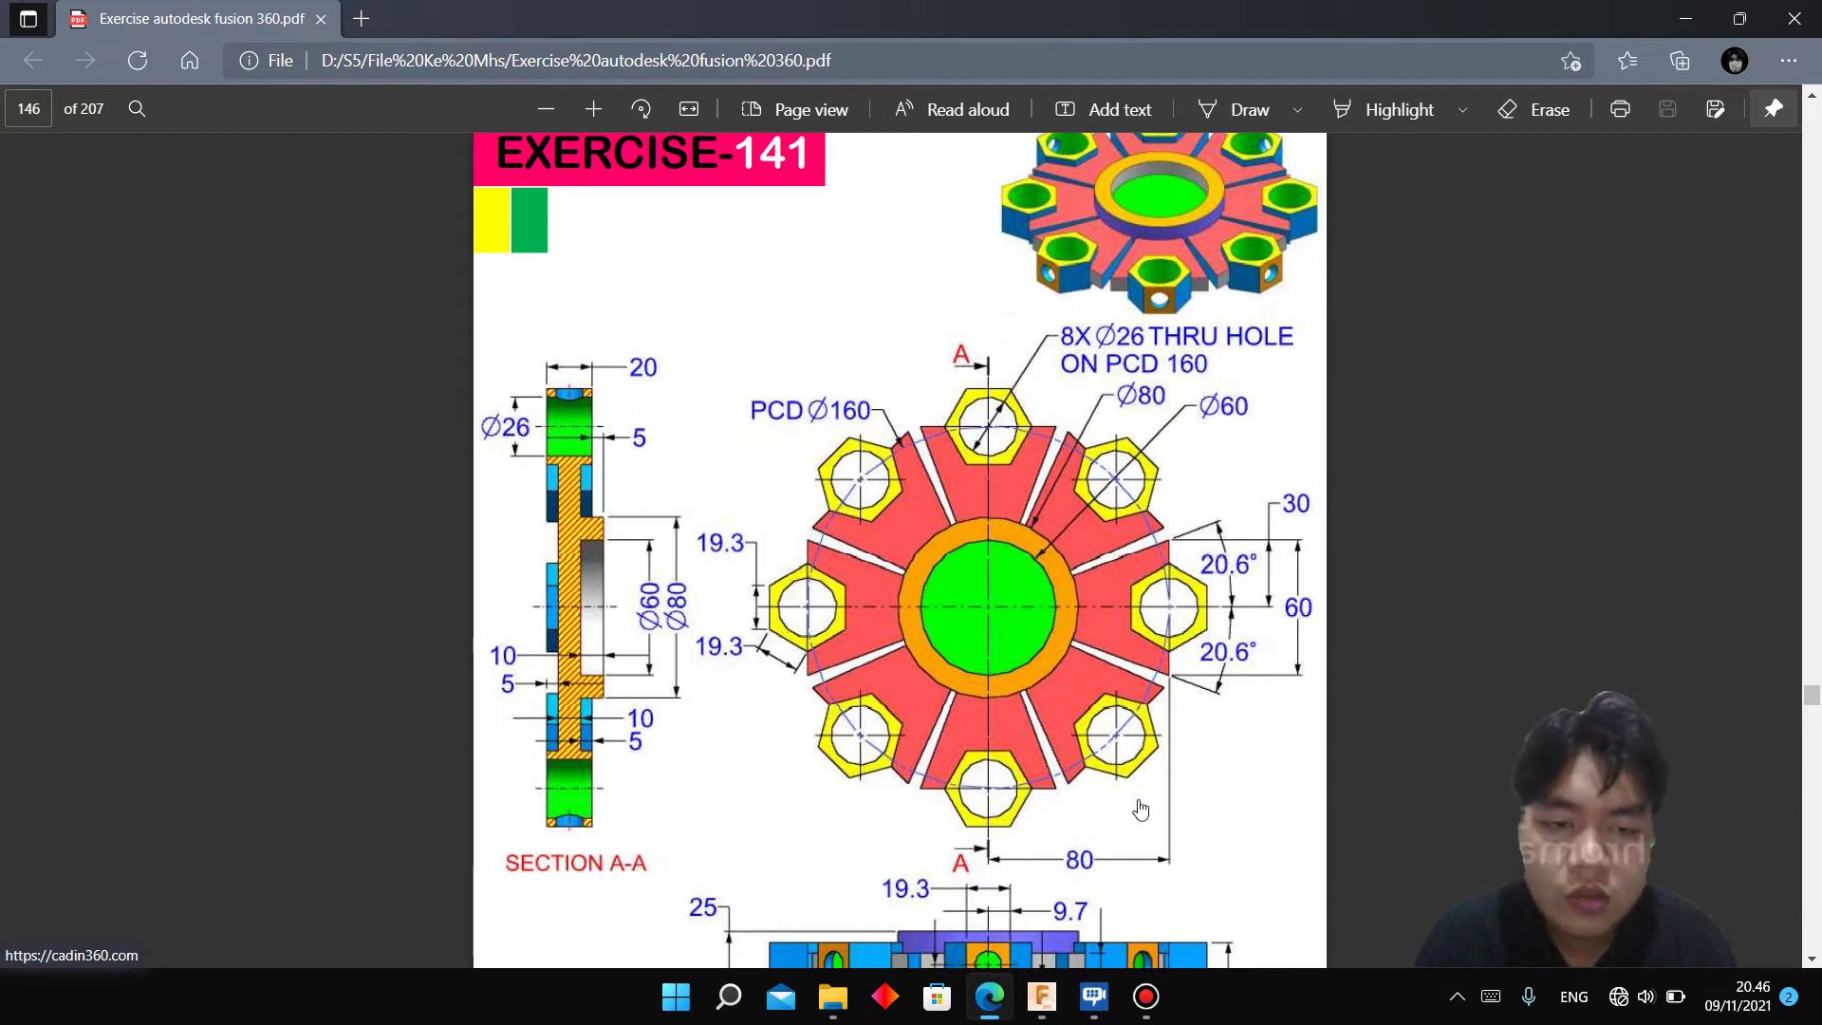
{"action": "left_click", "coordinate": [1041, 997]}
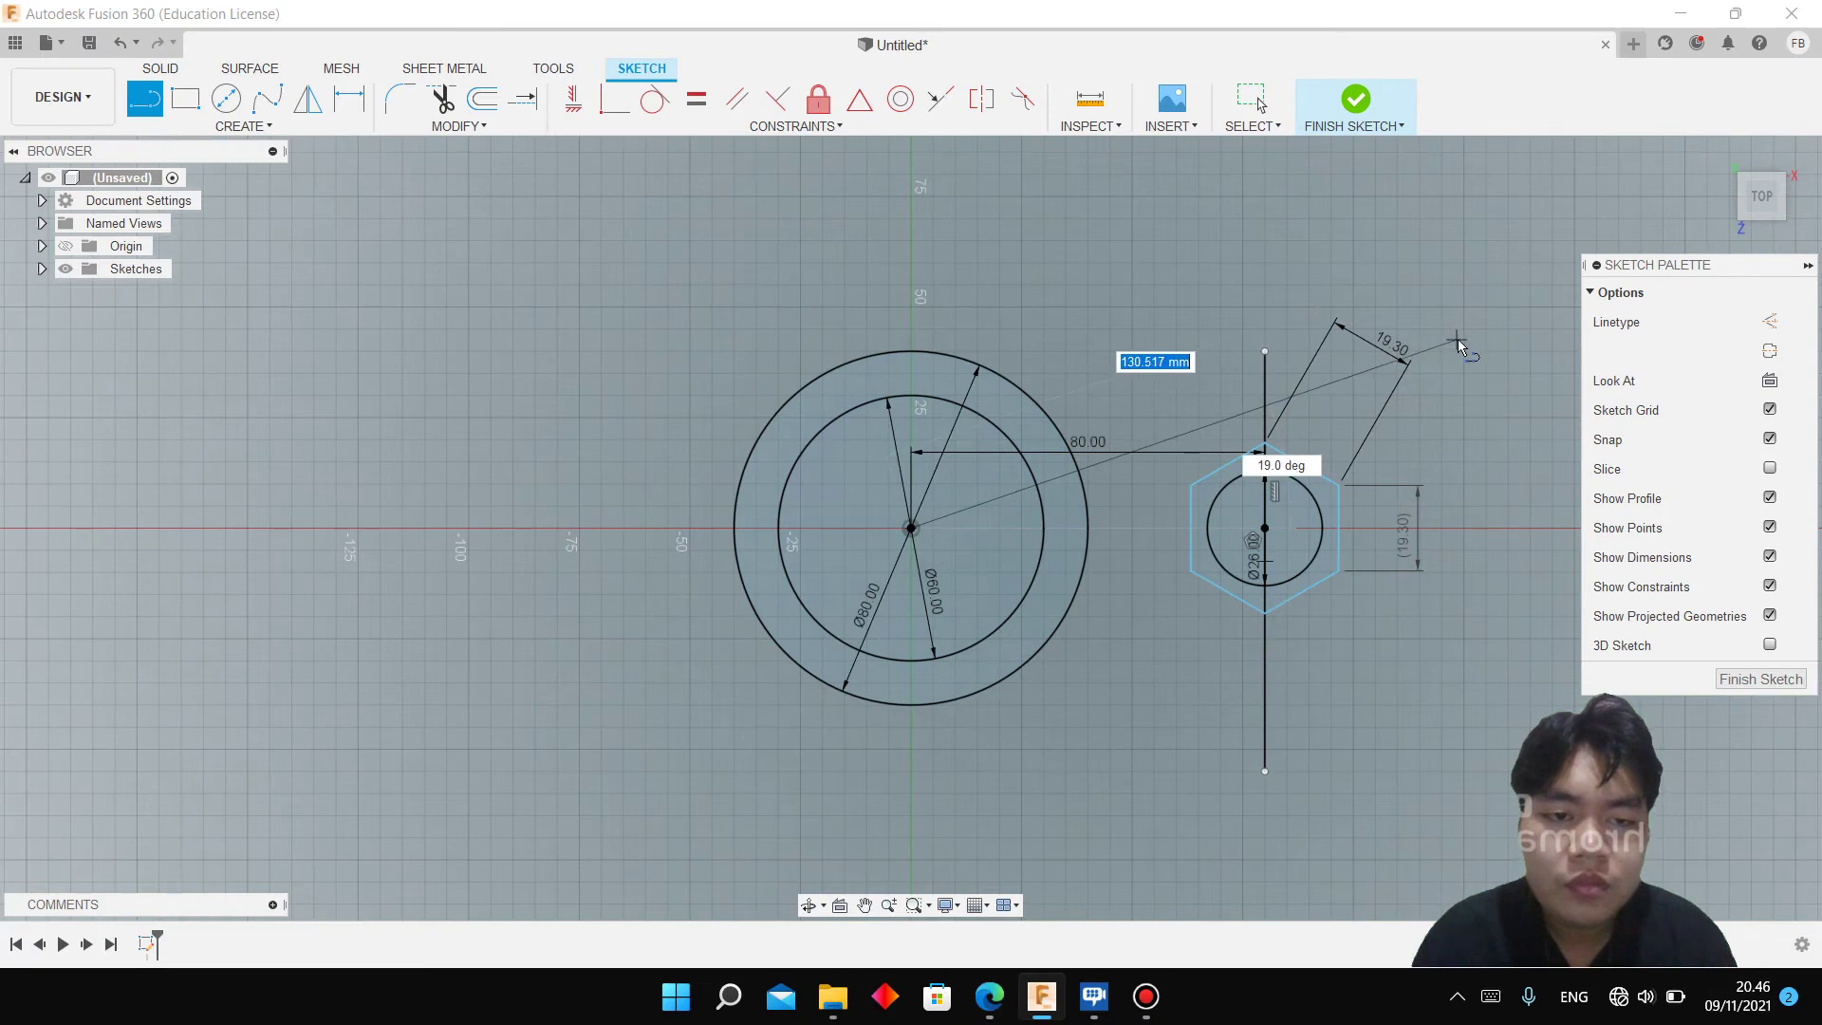
{"action": "key", "text": "Tab"}
{"action": "type", "text": "20"}
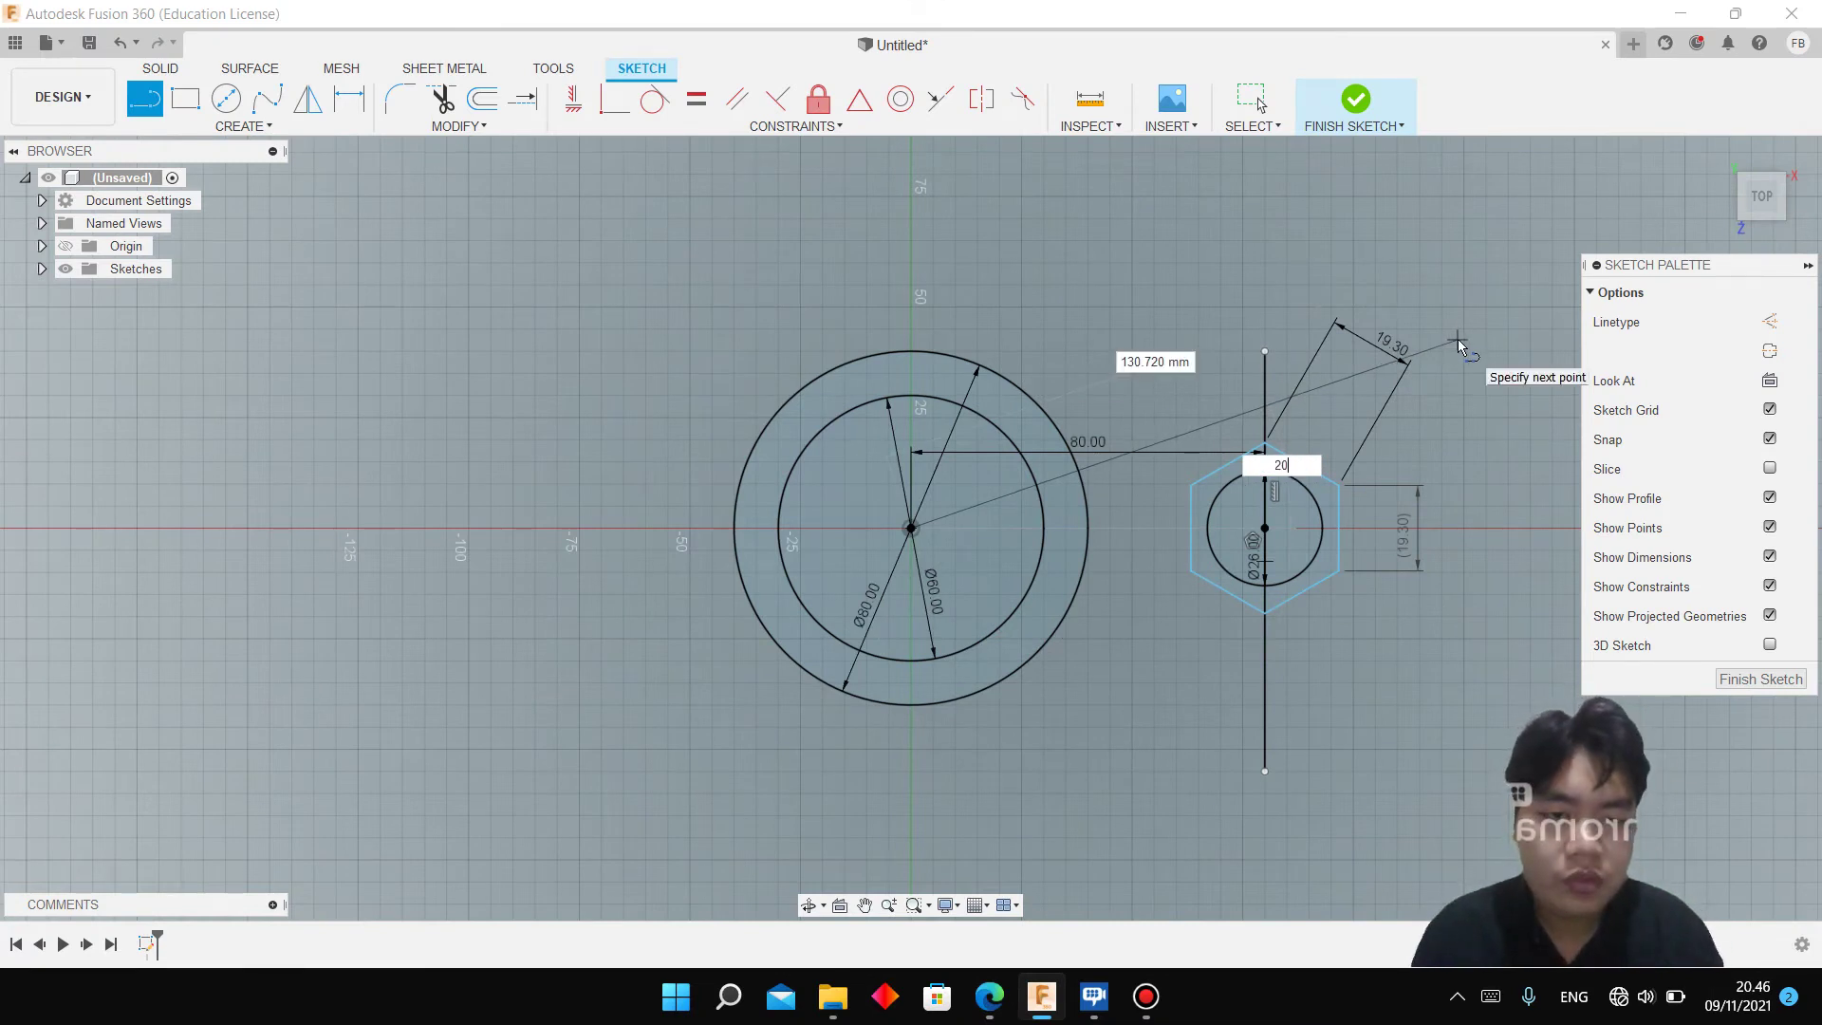
{"action": "key", "text": "Return"}
{"action": "key", "text": "Escape"}
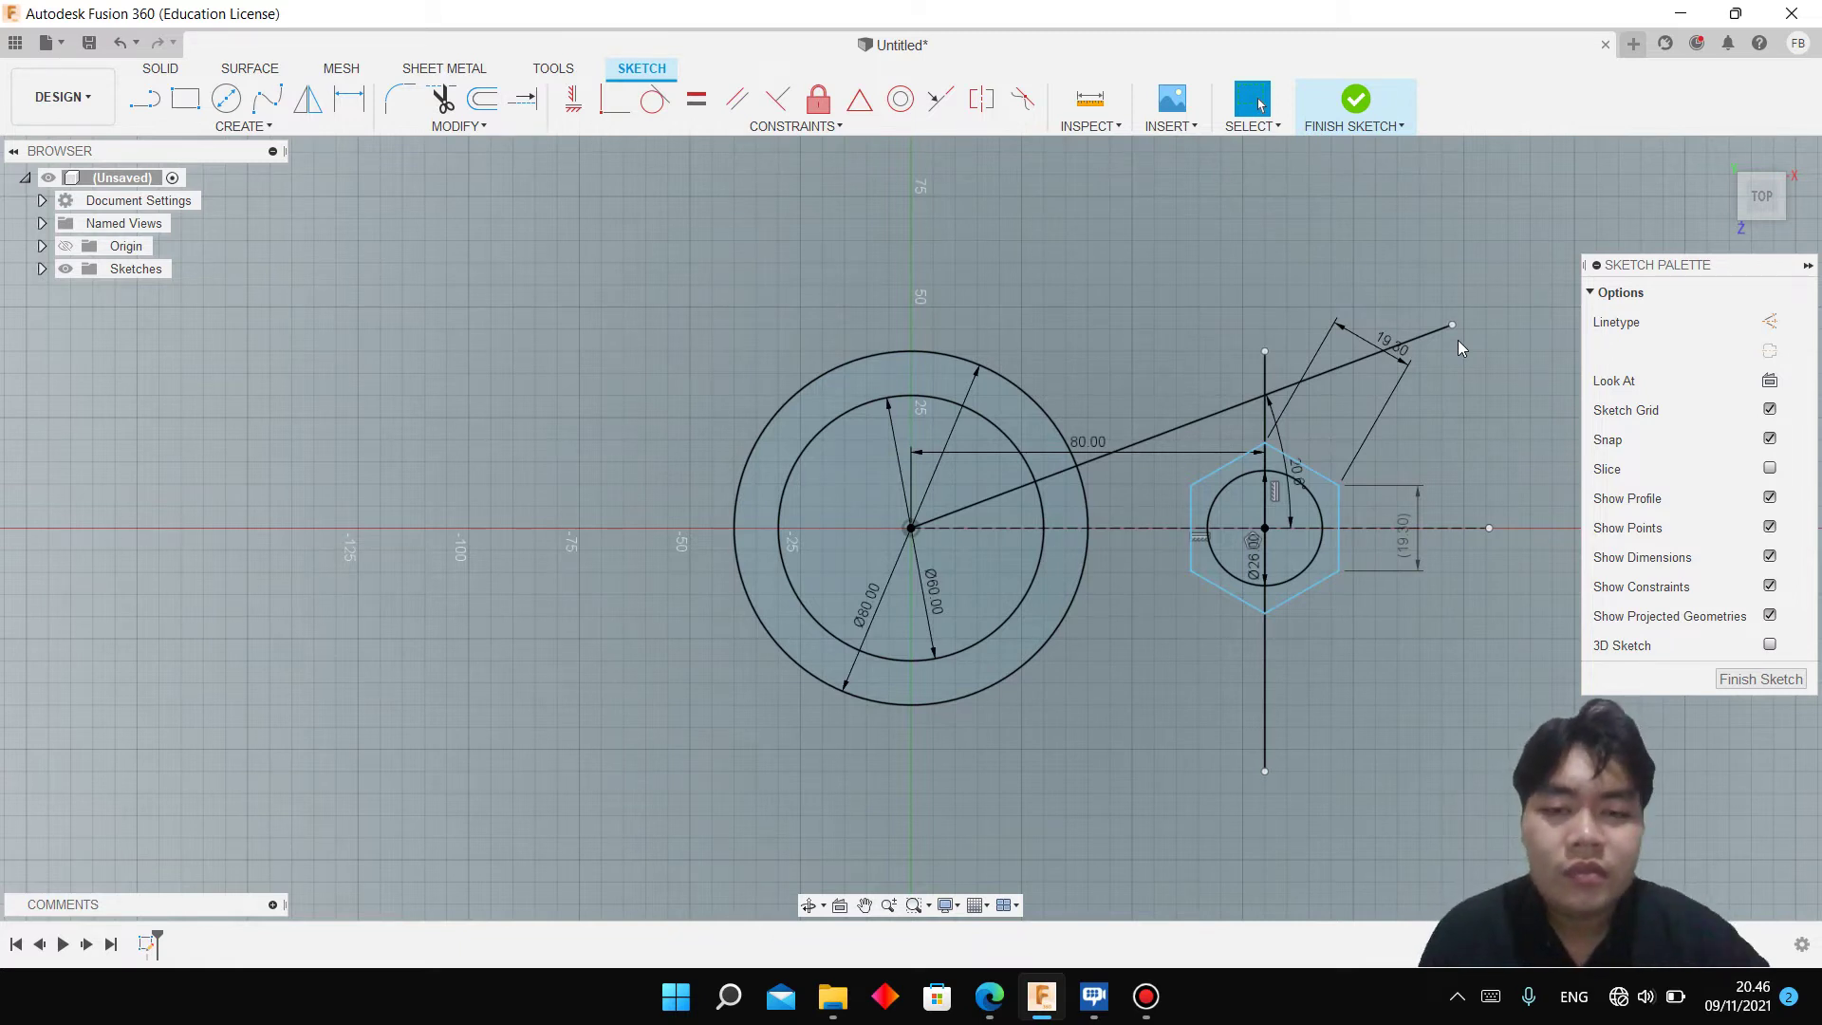
{"action": "key", "text": "t"}
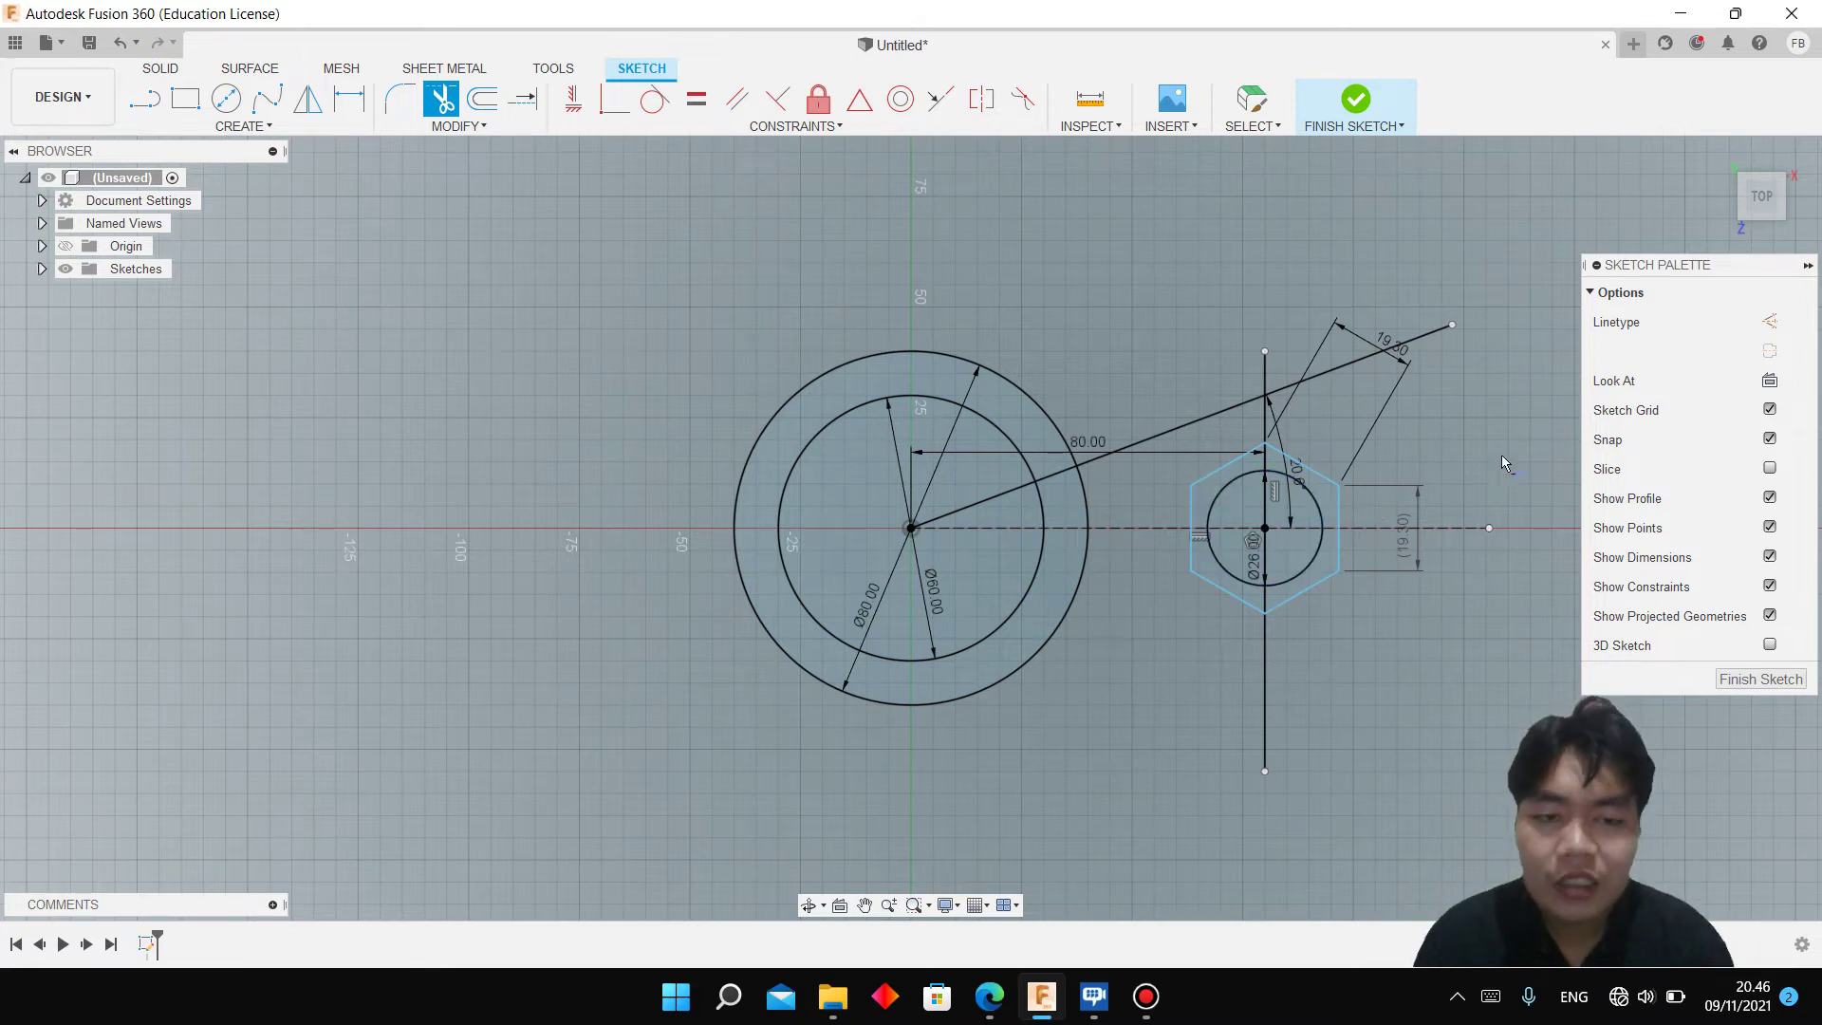
Trim the slanted line's excess and mirror it about the horizontal centre line
{"action": "left_click", "coordinate": [1378, 357]}
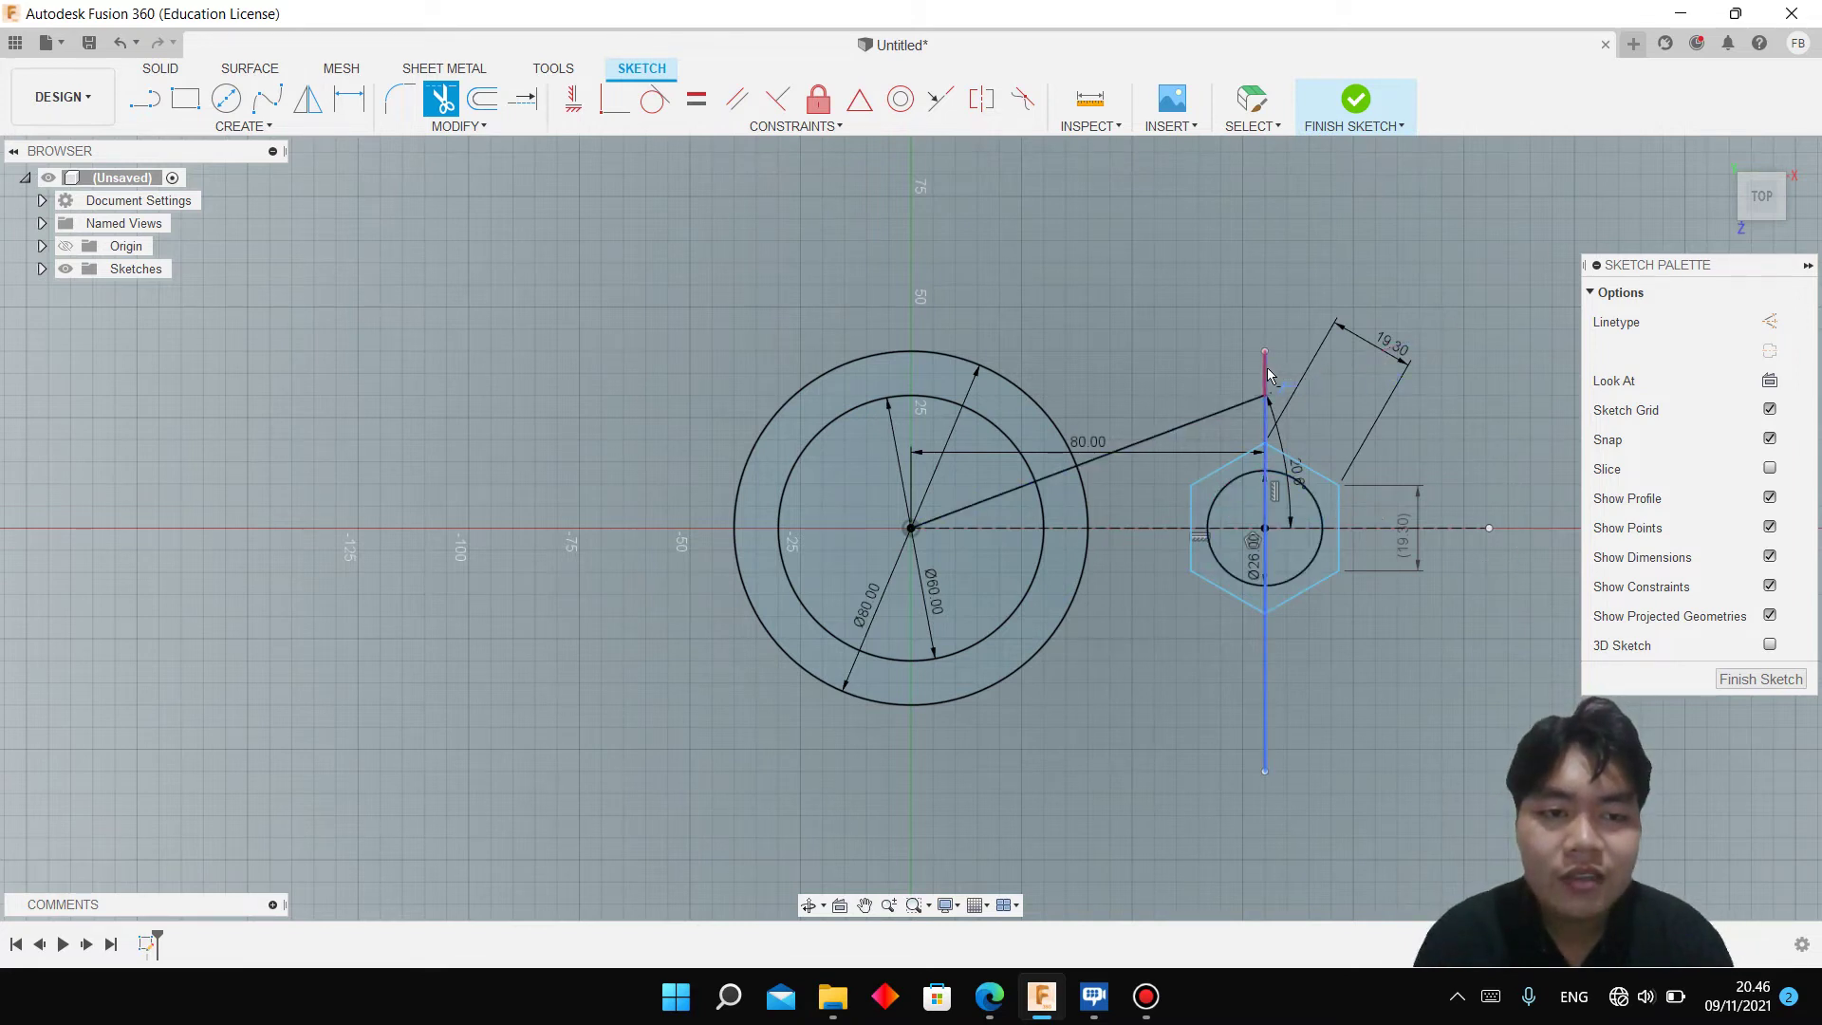
{"action": "left_click", "coordinate": [1269, 370]}
{"action": "left_click", "coordinate": [307, 98]}
{"action": "left_click", "coordinate": [1091, 461]}
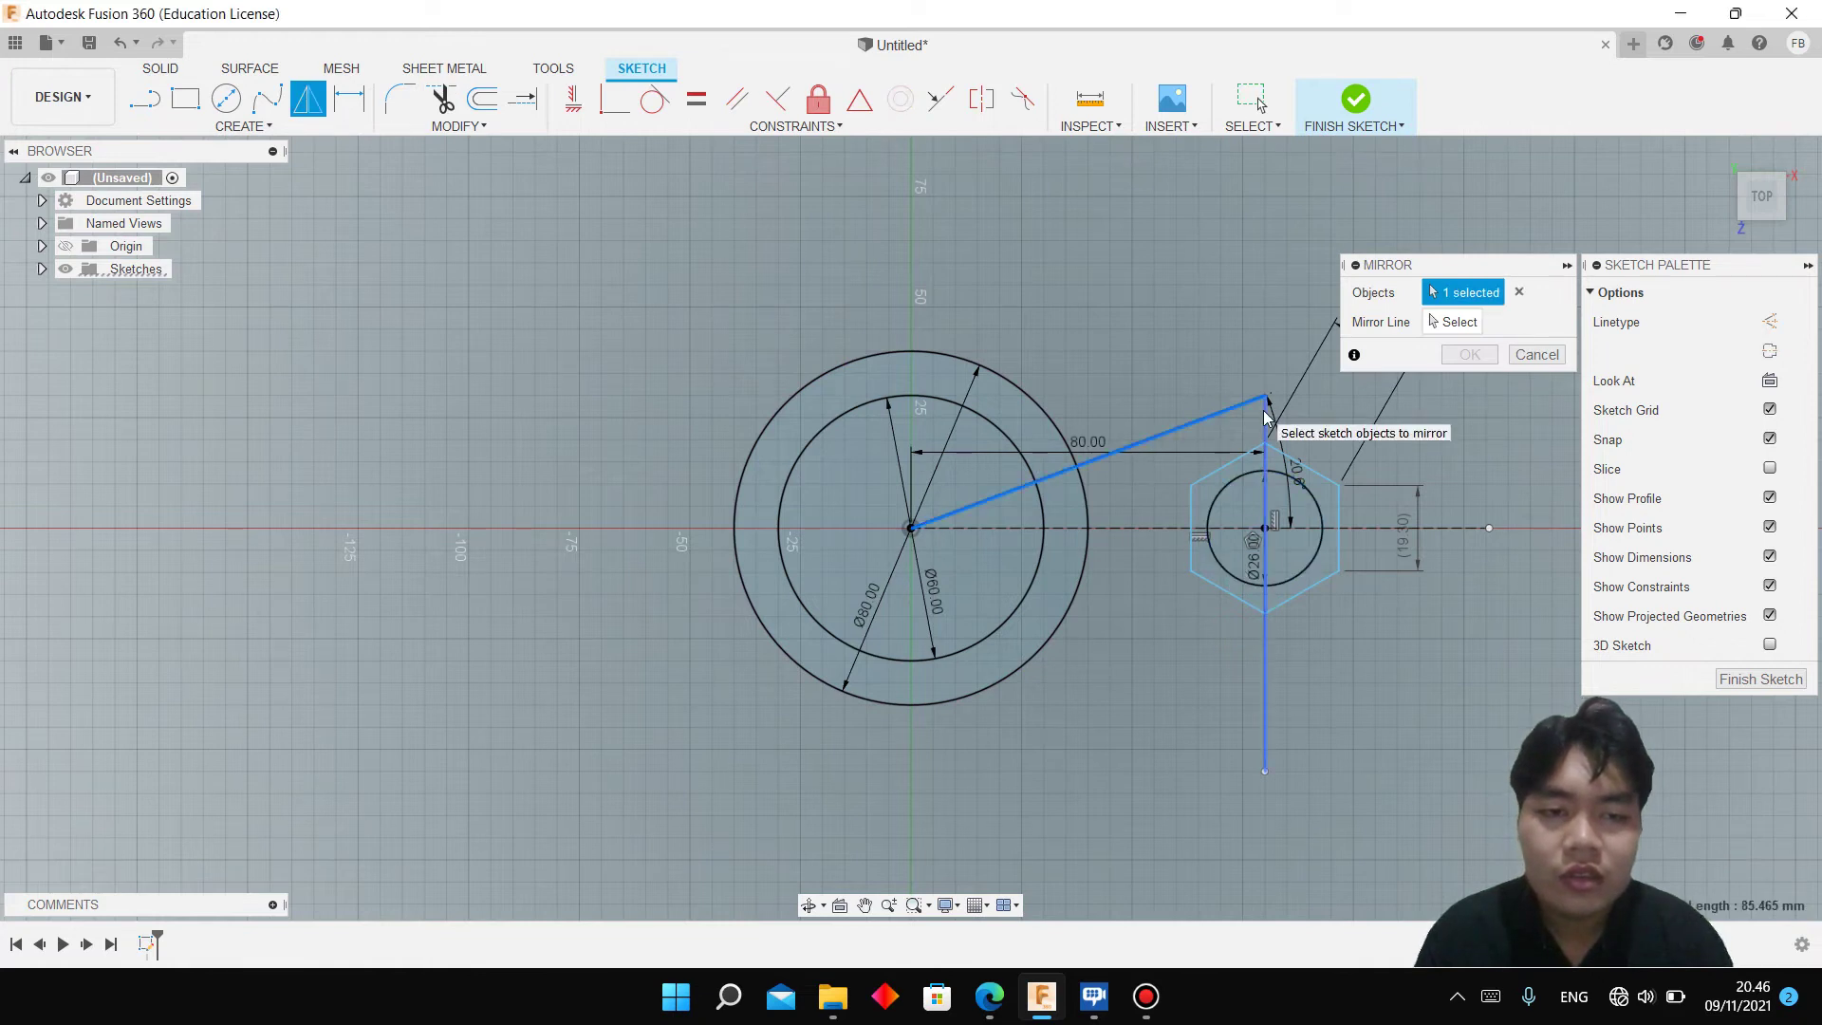
{"action": "left_click", "coordinate": [1452, 323]}
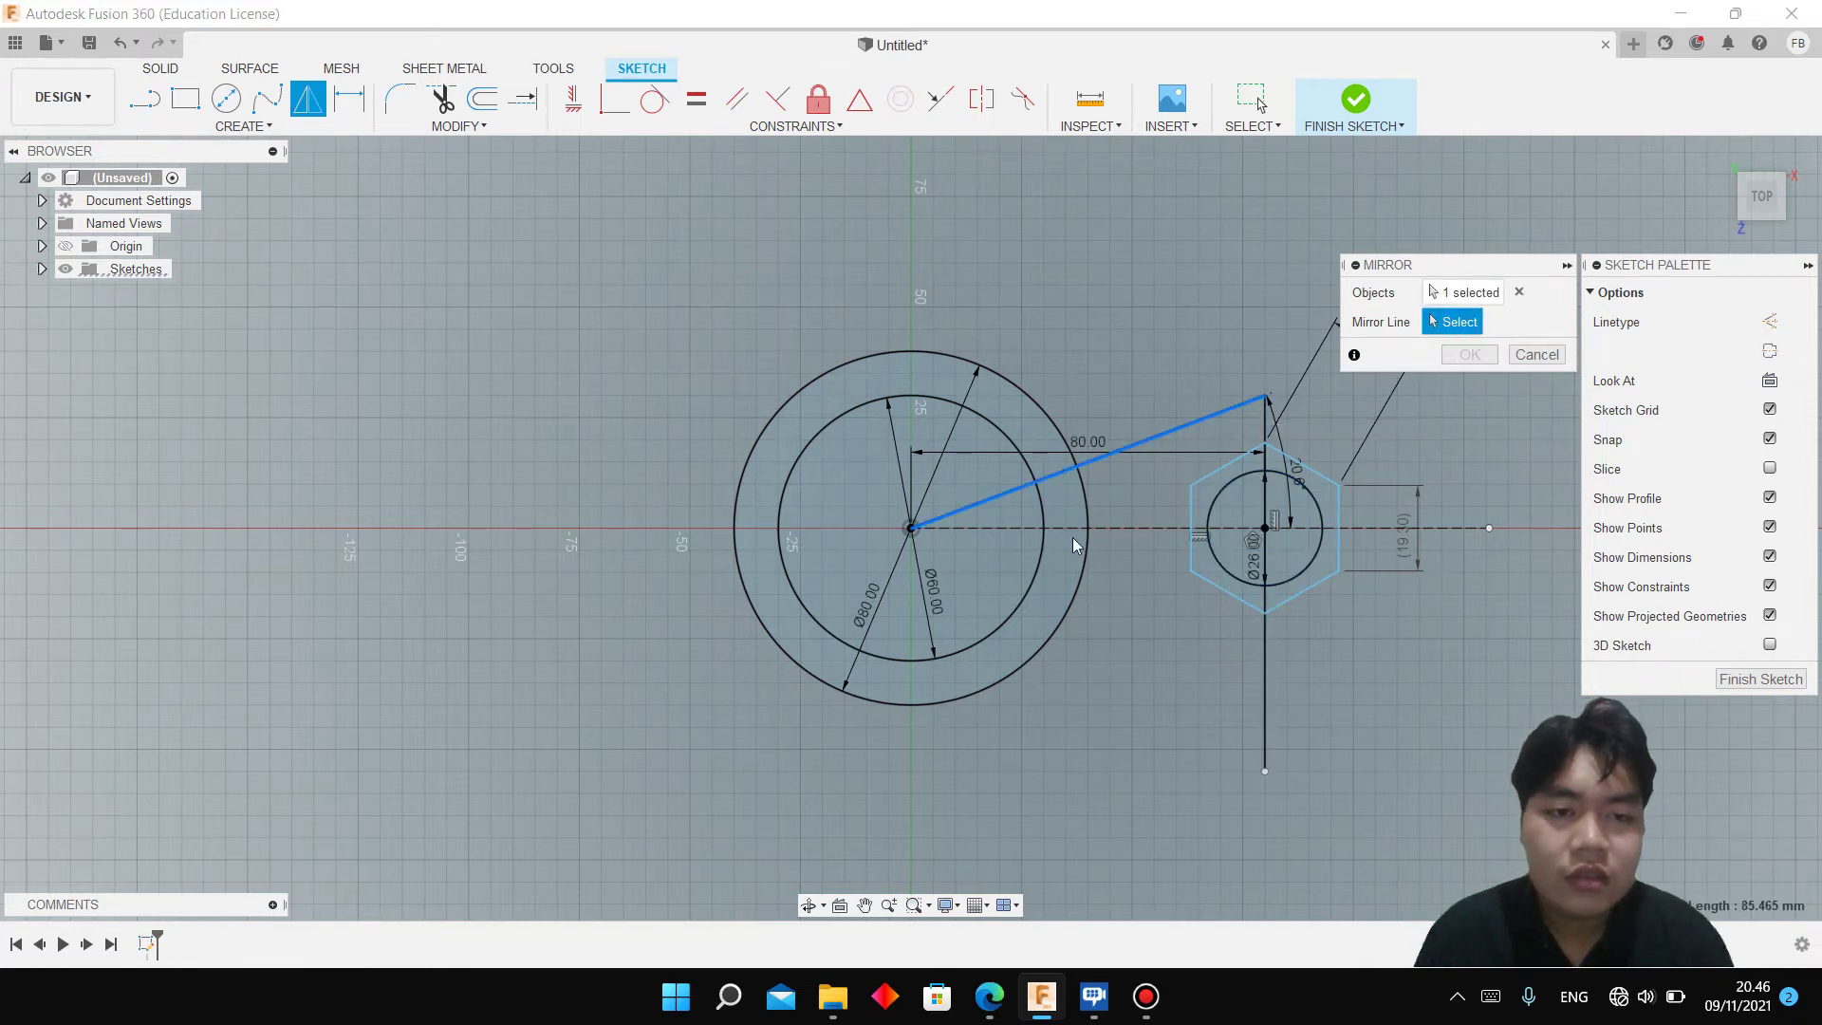
{"action": "left_click", "coordinate": [990, 528]}
{"action": "left_click", "coordinate": [1473, 357]}
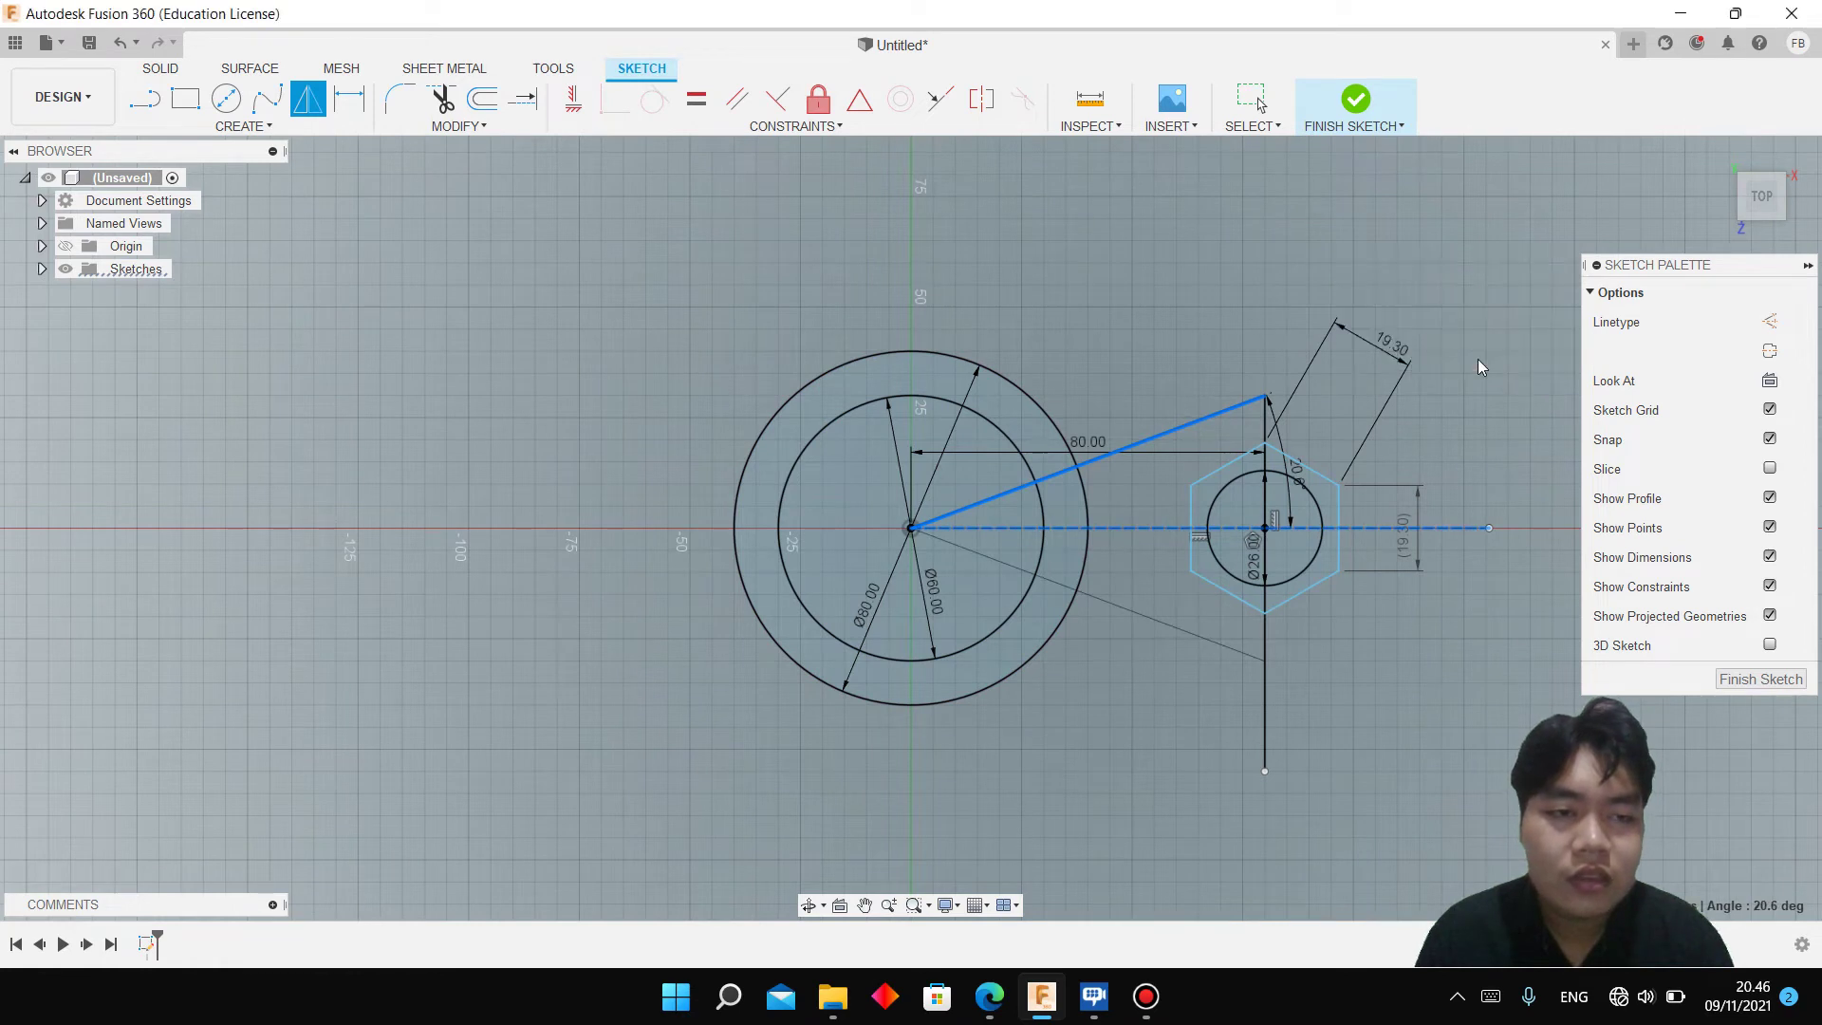
Trim leftover segments so a tapered spoke joins the ring and hexagon
{"action": "key", "text": "t"}
{"action": "left_click", "coordinate": [1268, 710]}
{"action": "left_click", "coordinate": [989, 999]}
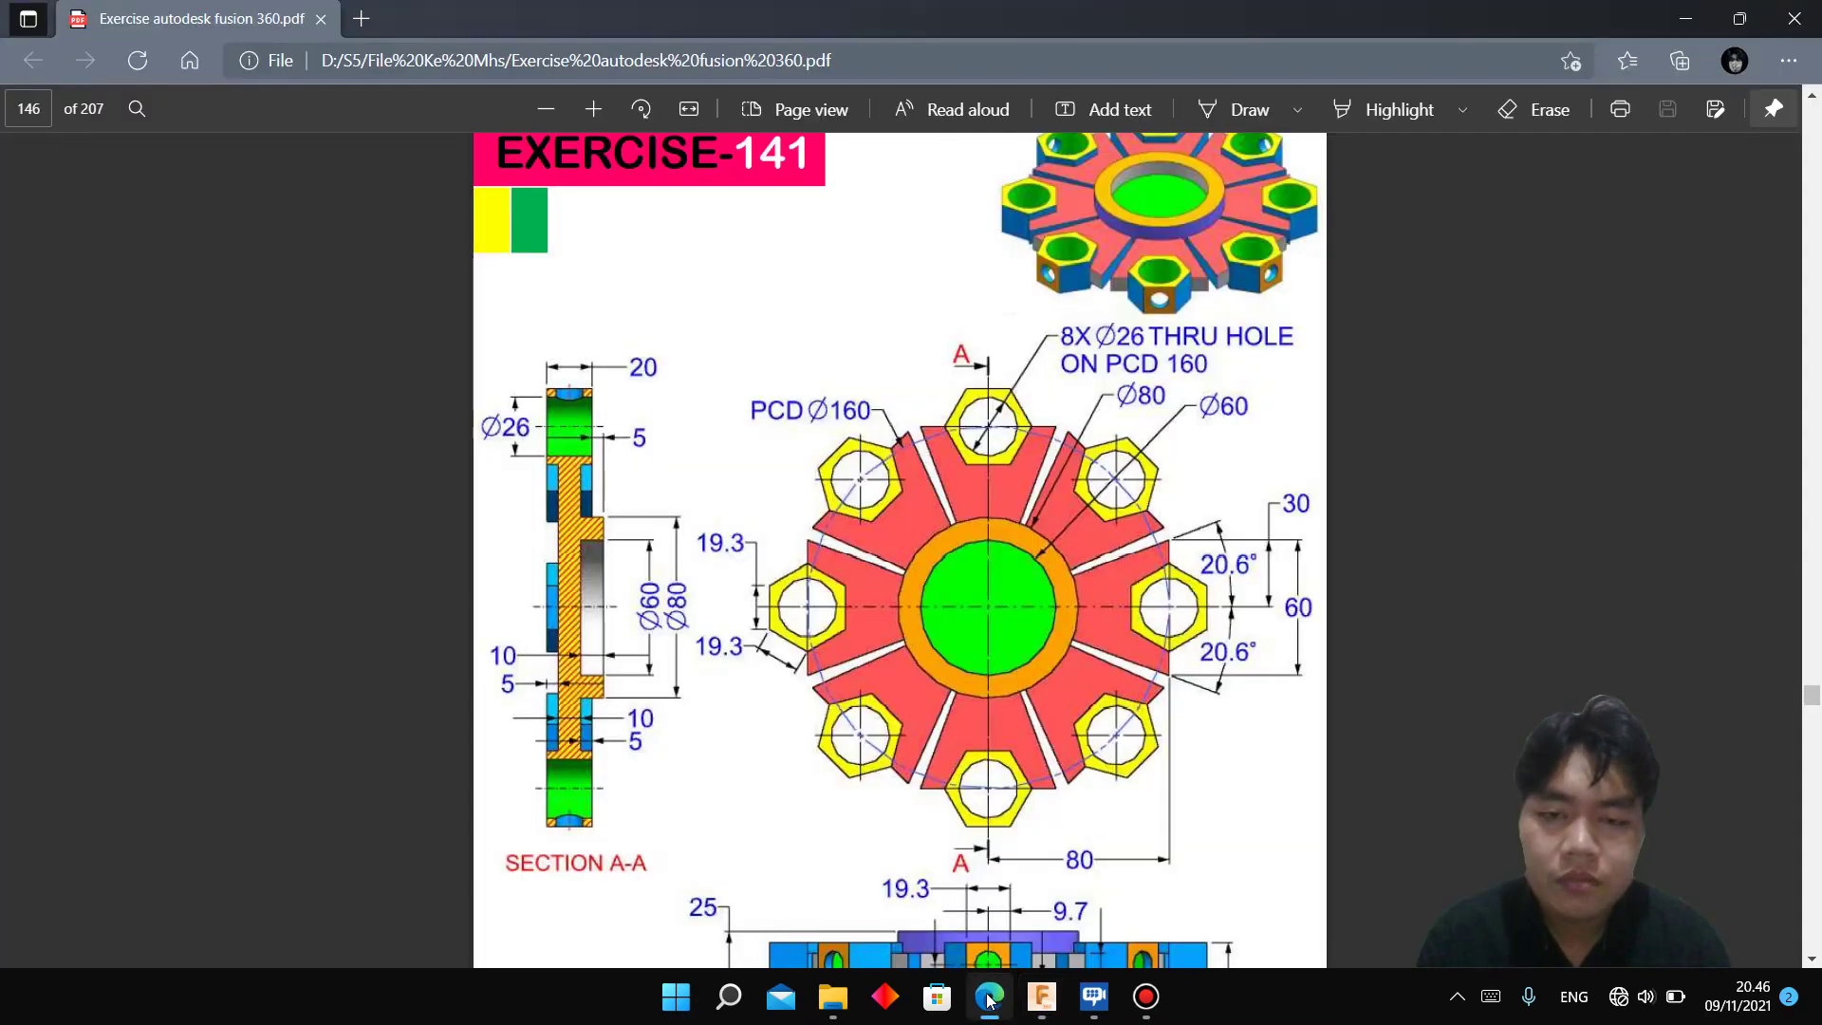
{"action": "left_click", "coordinate": [1040, 998]}
{"action": "left_click", "coordinate": [1061, 475]}
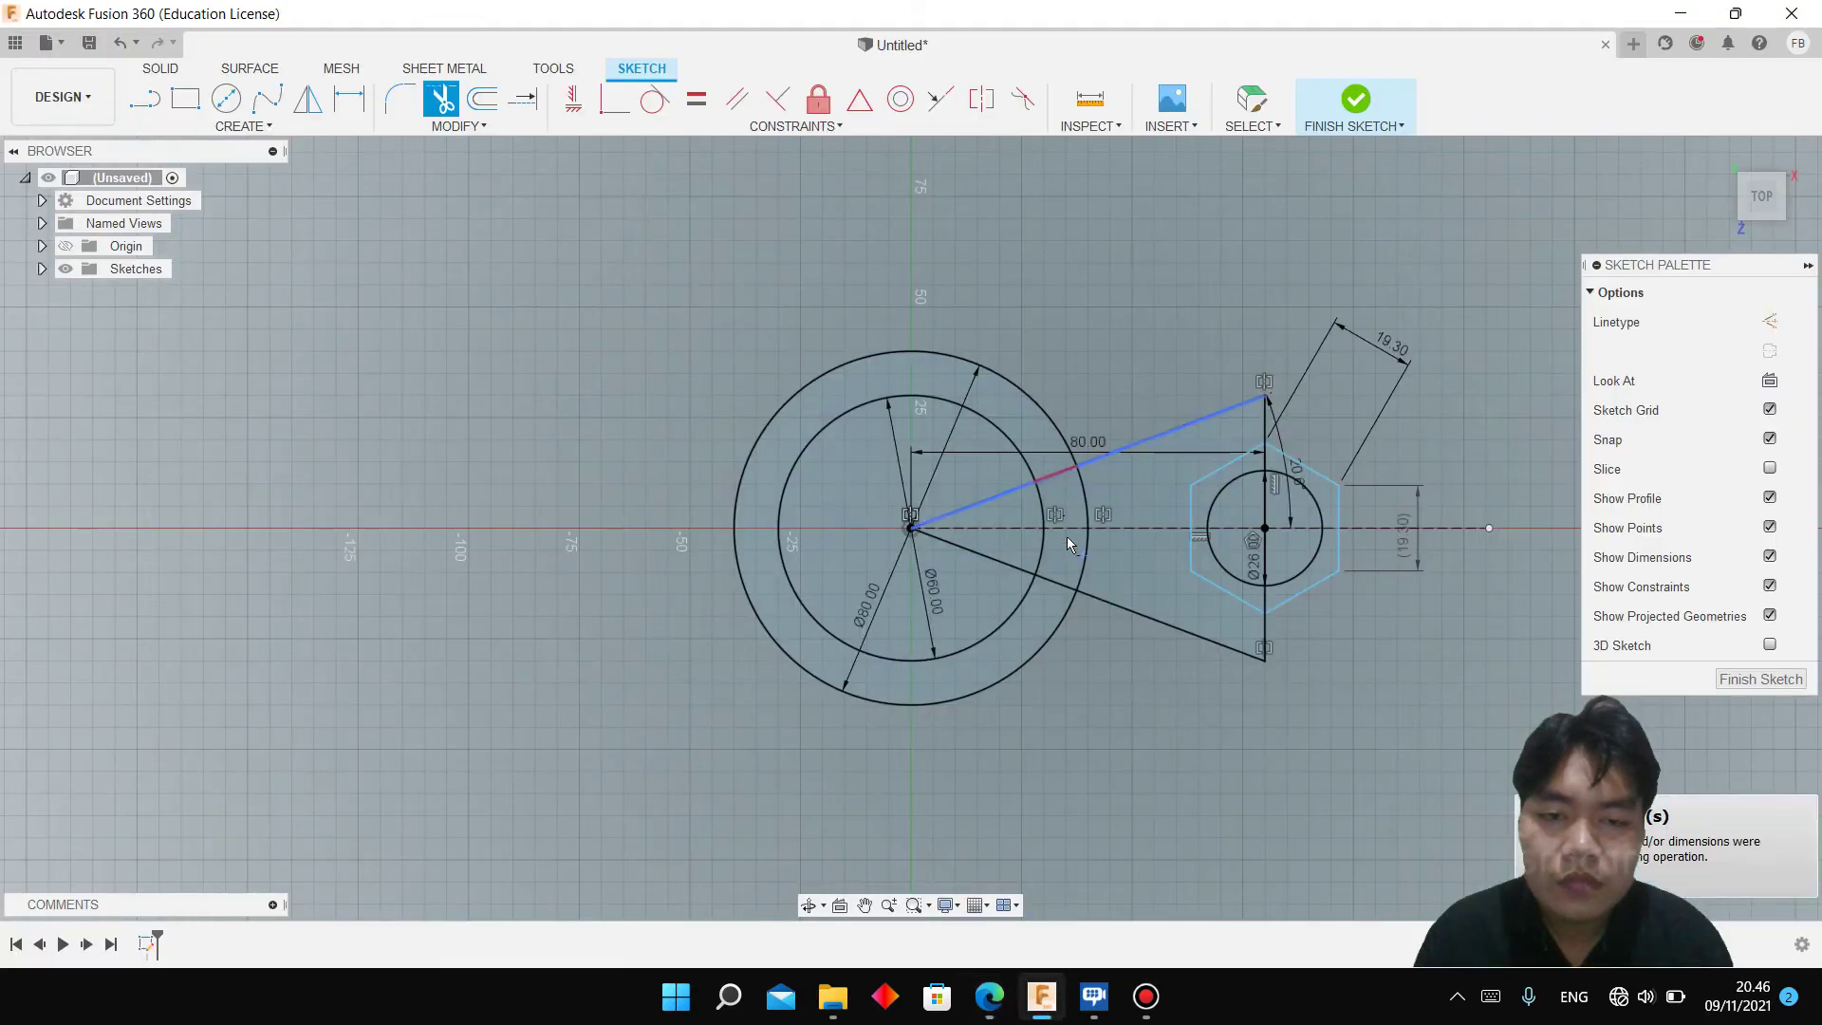
{"action": "left_click", "coordinate": [983, 554]}
{"action": "left_click", "coordinate": [981, 506]}
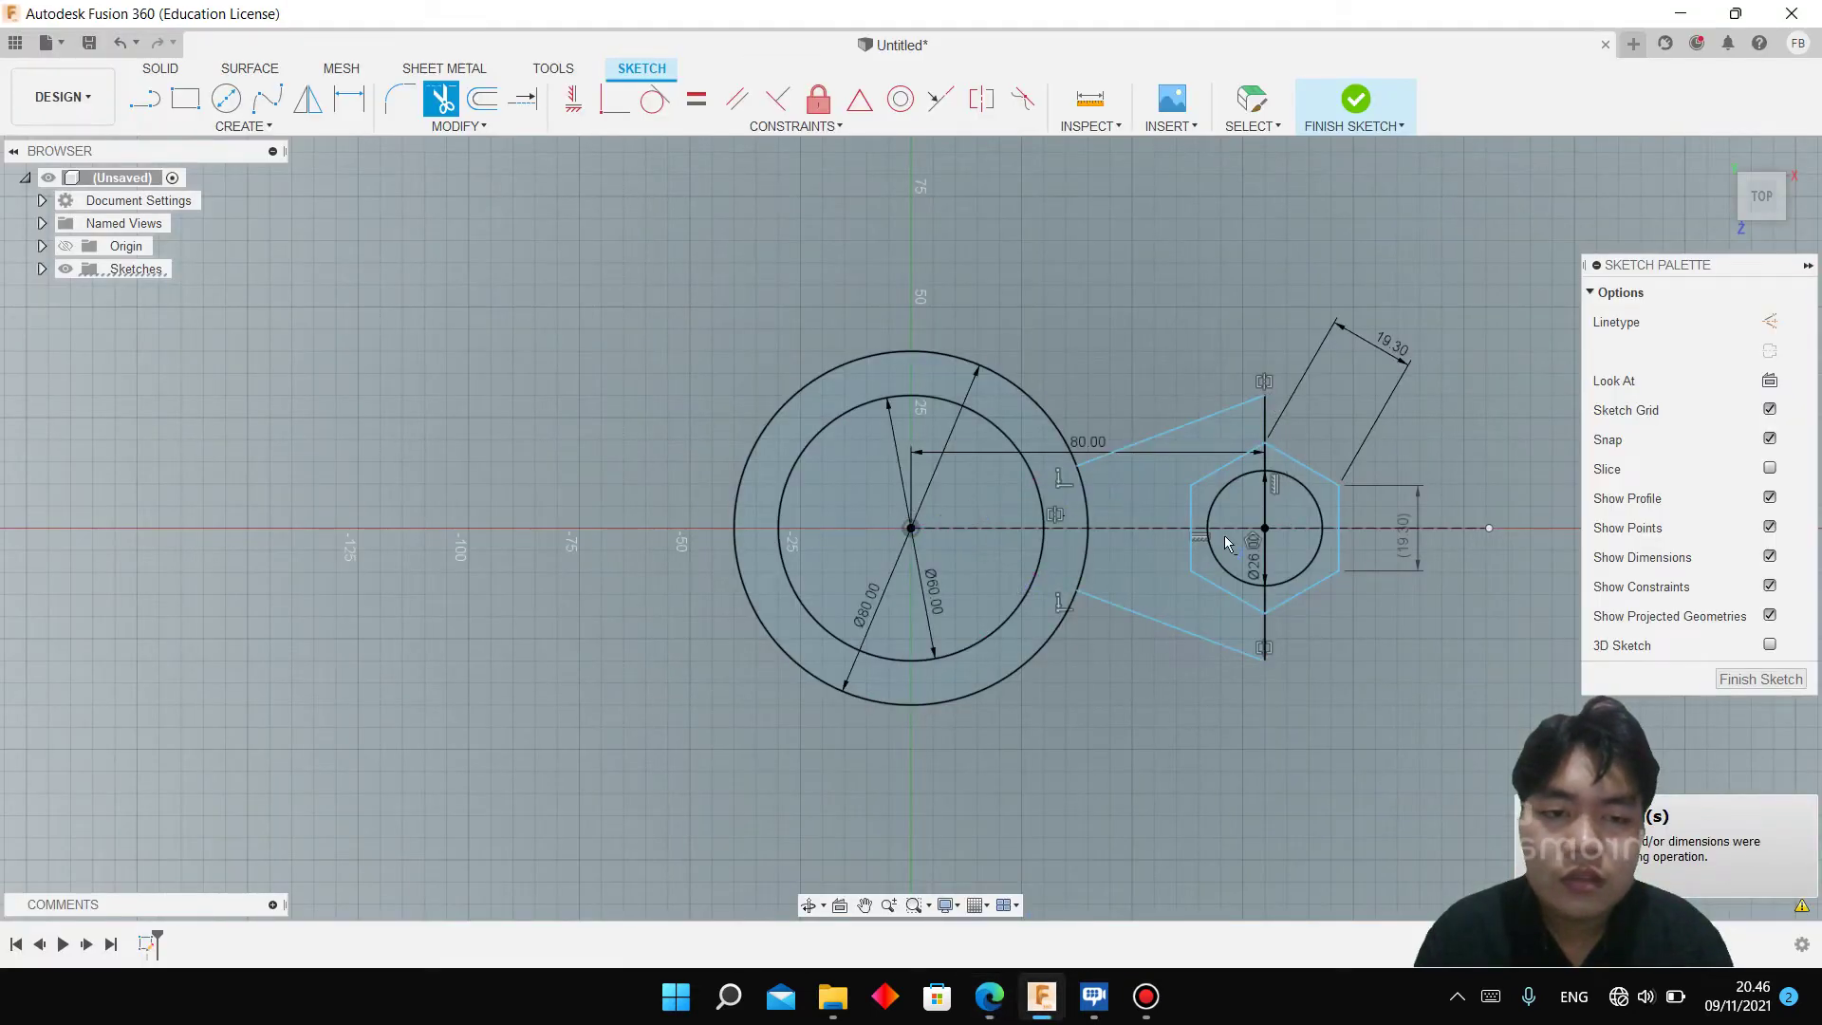
{"action": "left_click", "coordinate": [1266, 501]}
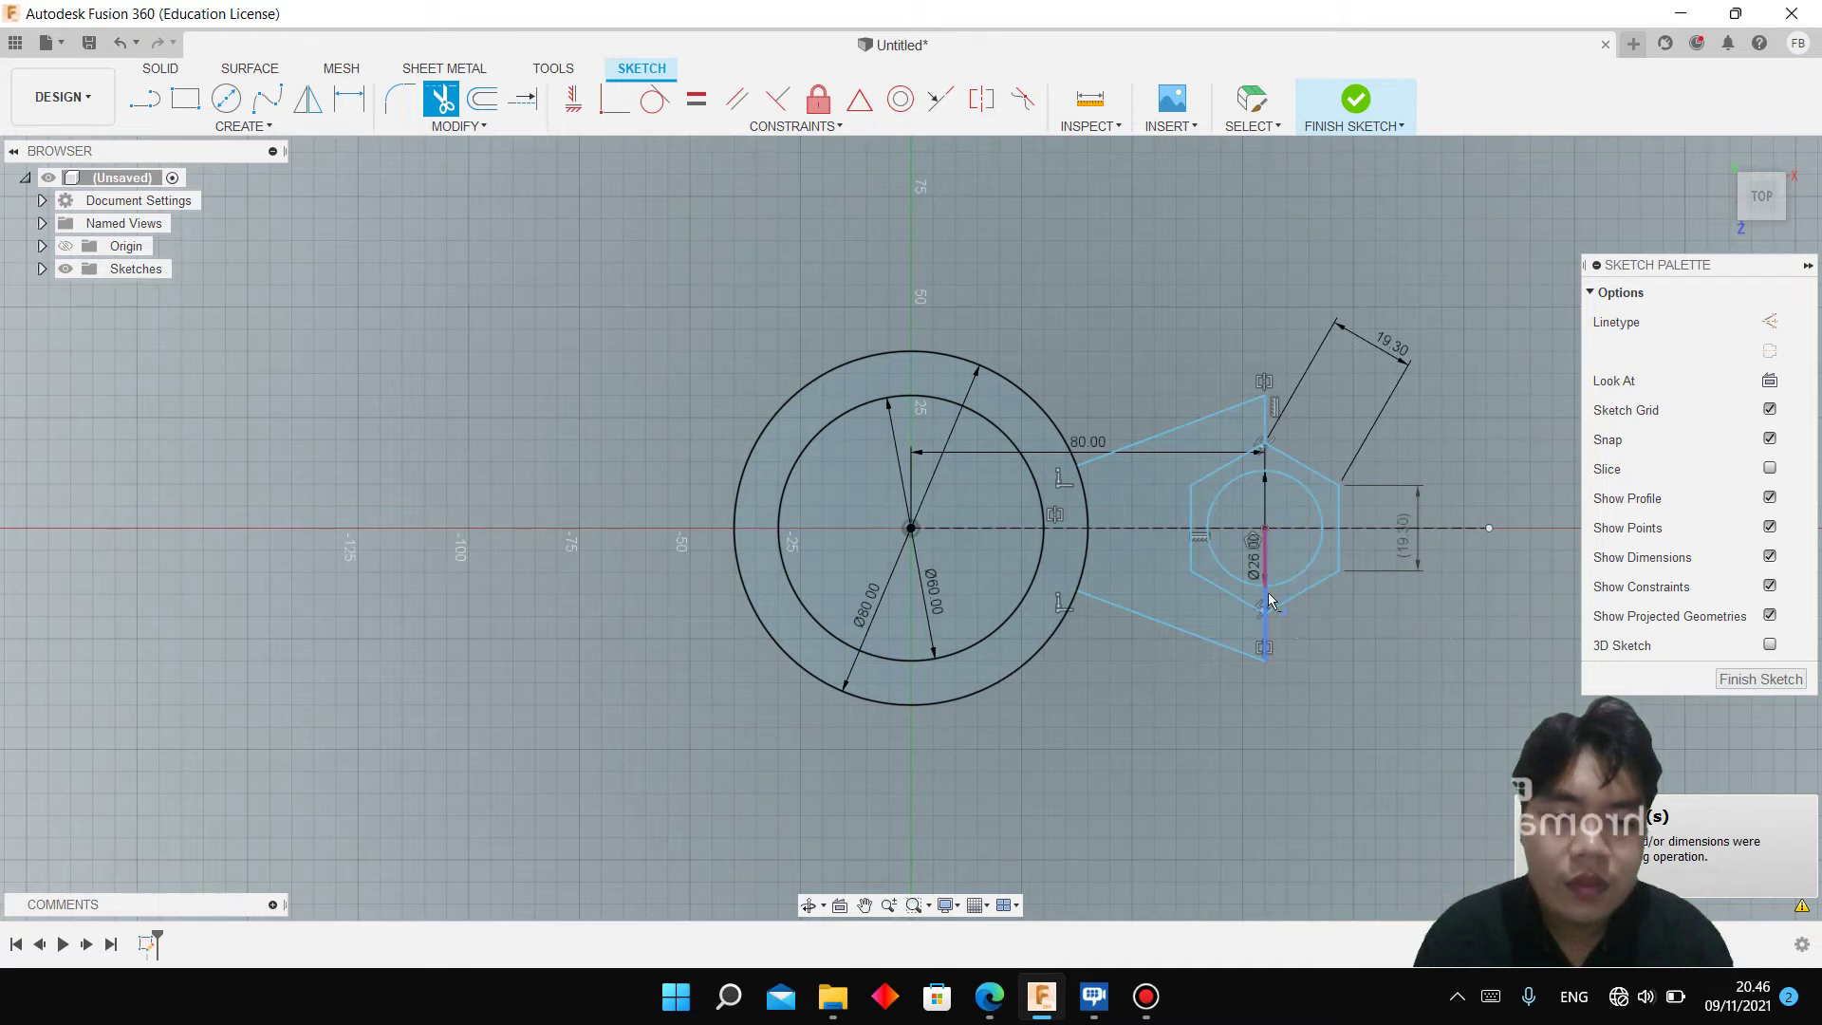
Finish the sketch and select the ring profile for extrusion
{"action": "left_click", "coordinate": [1355, 99]}
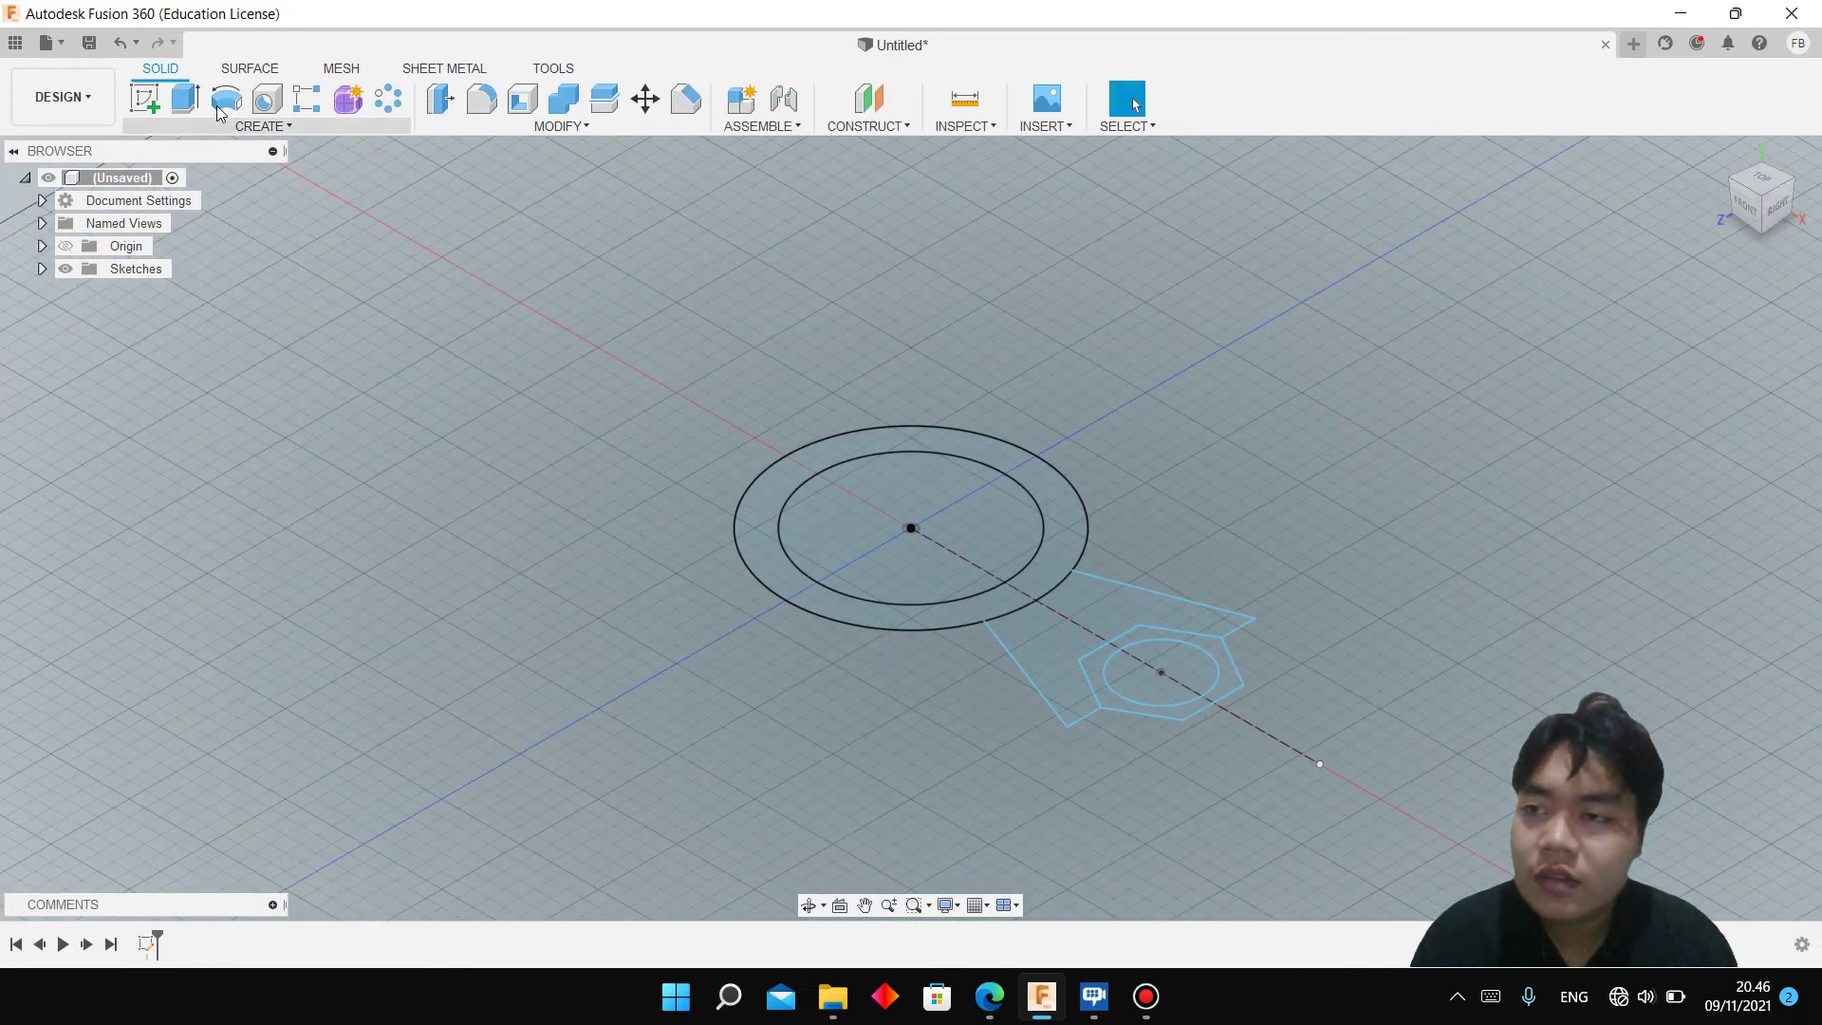
{"action": "left_click", "coordinate": [200, 99]}
{"action": "left_click", "coordinate": [744, 554]}
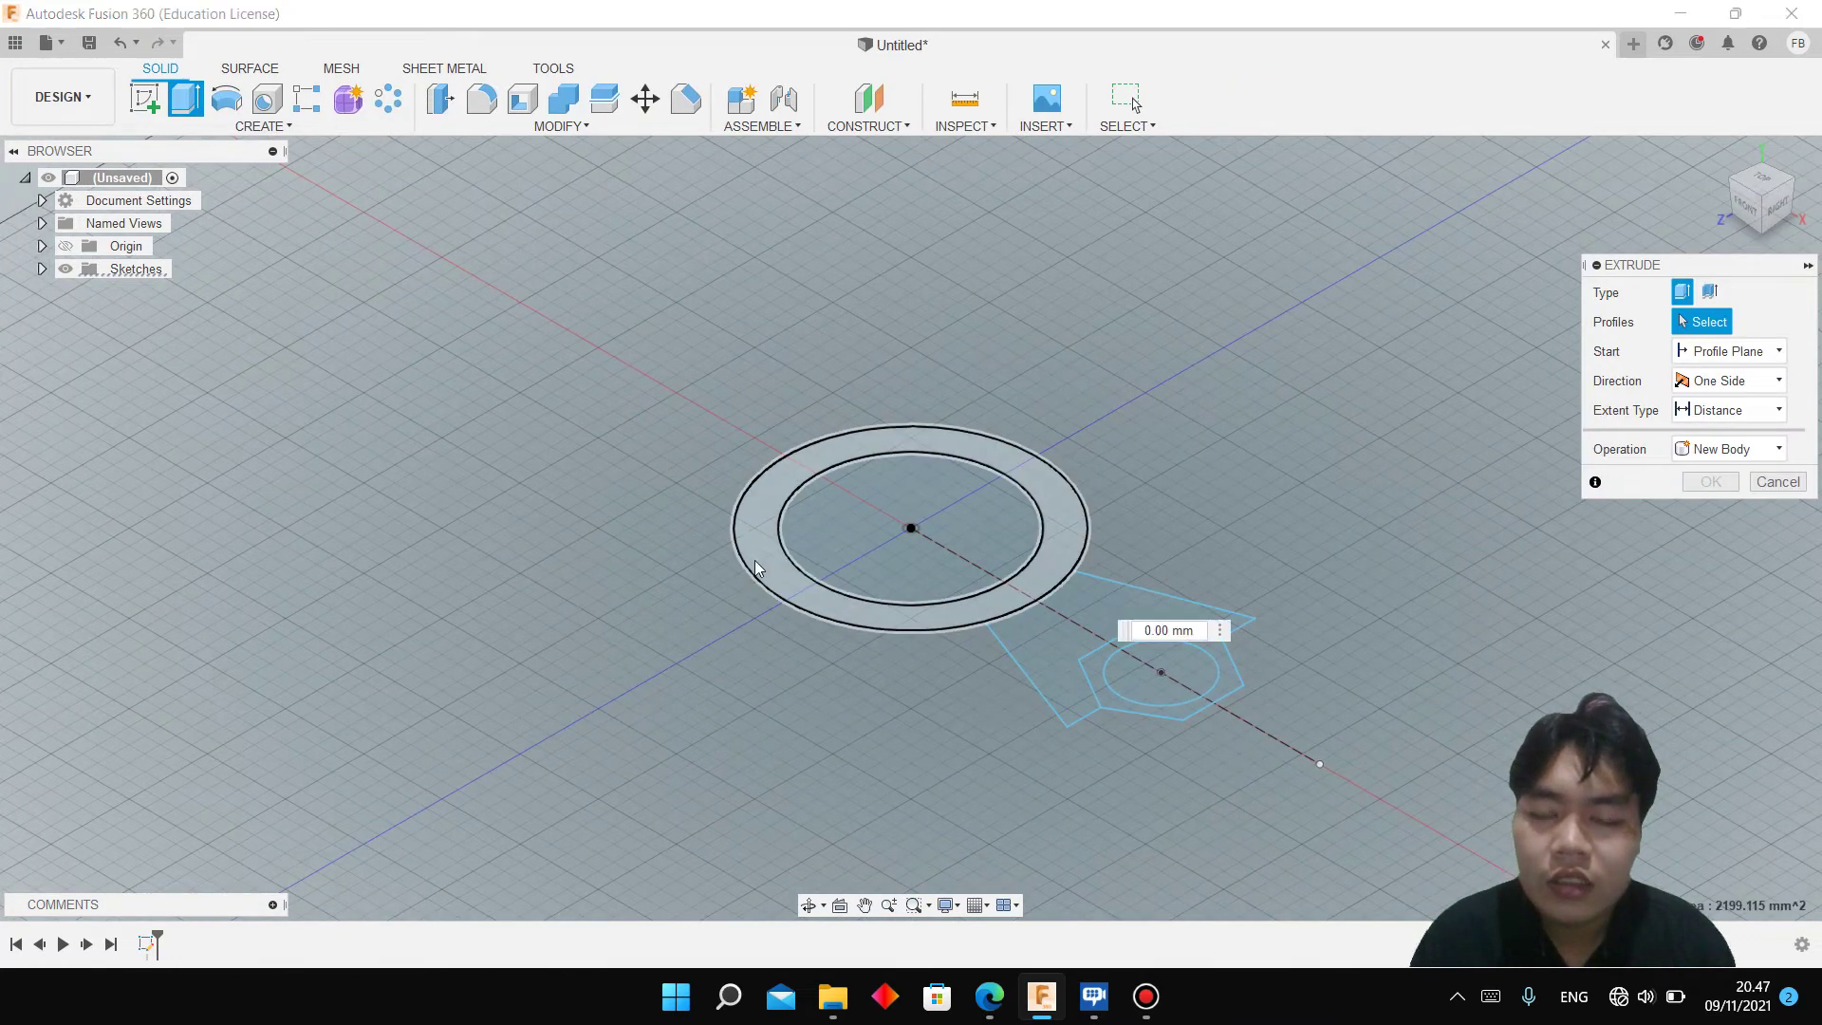
{"action": "left_click", "coordinate": [1007, 1011]}
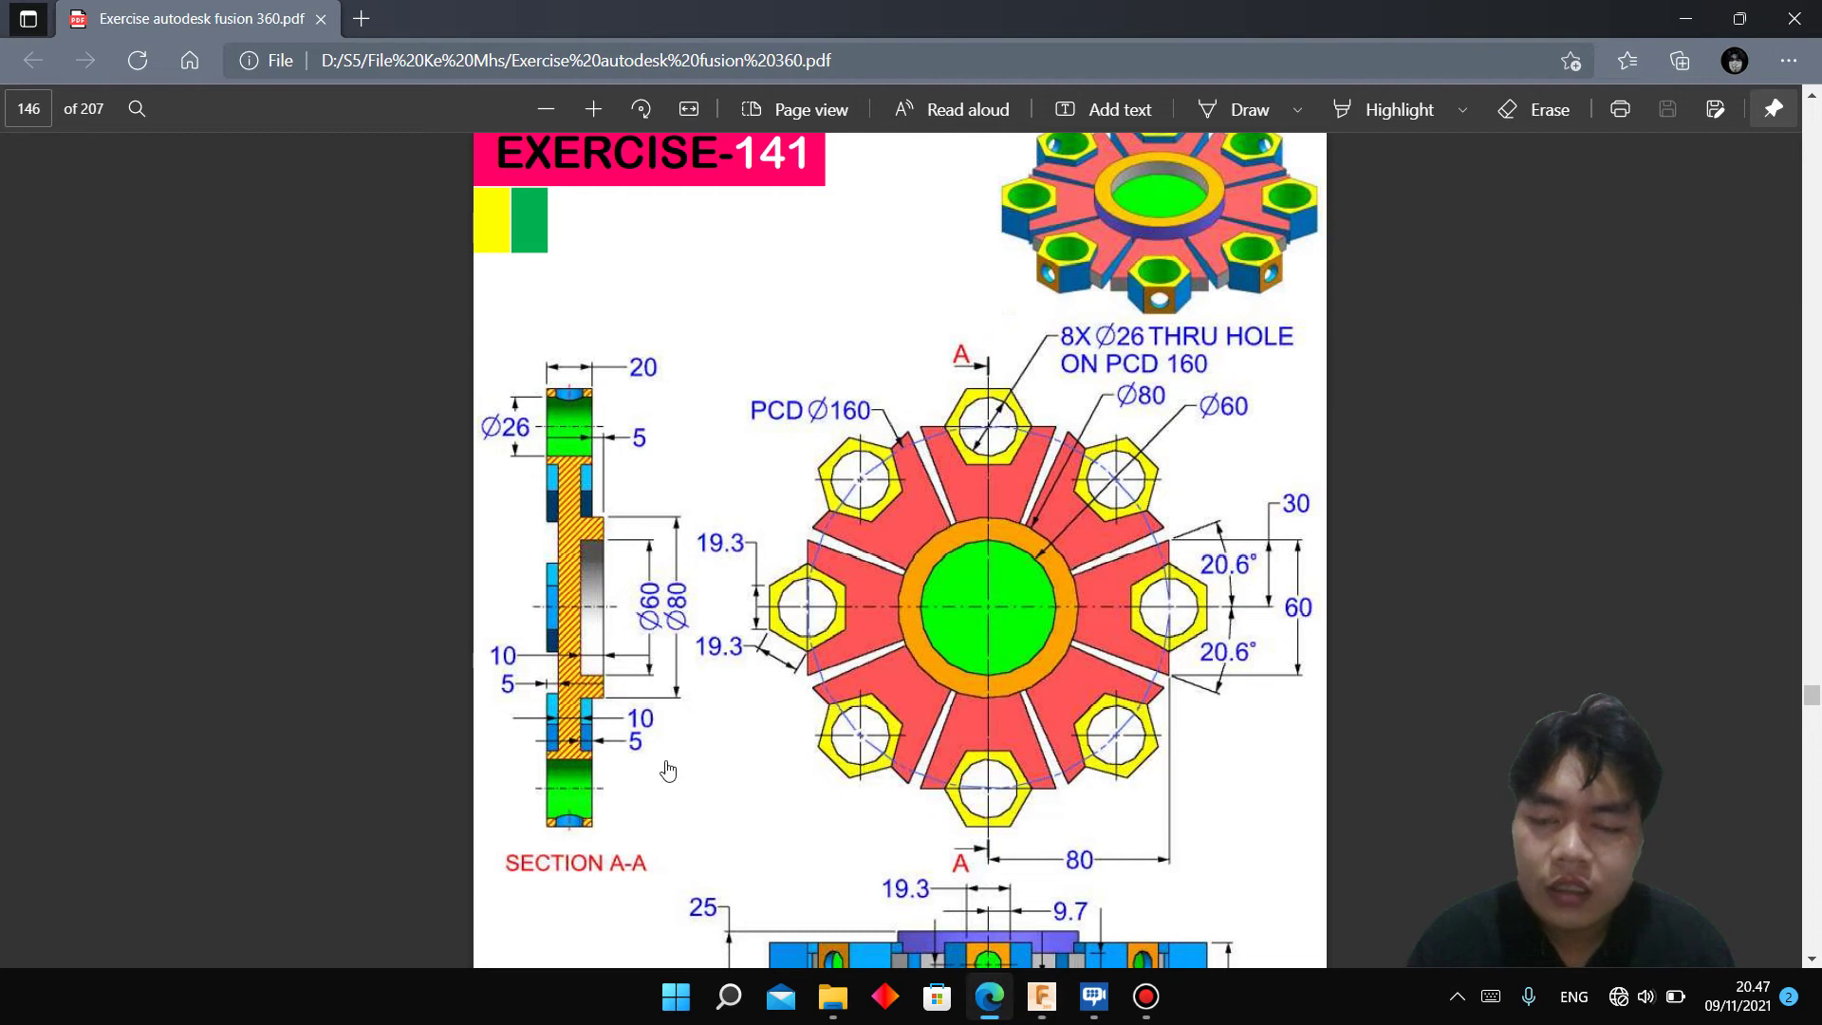
Scroll the Exercise 141 PDF to its bottom view and enable pen drawing
{"action": "scroll", "coordinate": [674, 773], "scroll_direction": "down", "scroll_amount": 3}
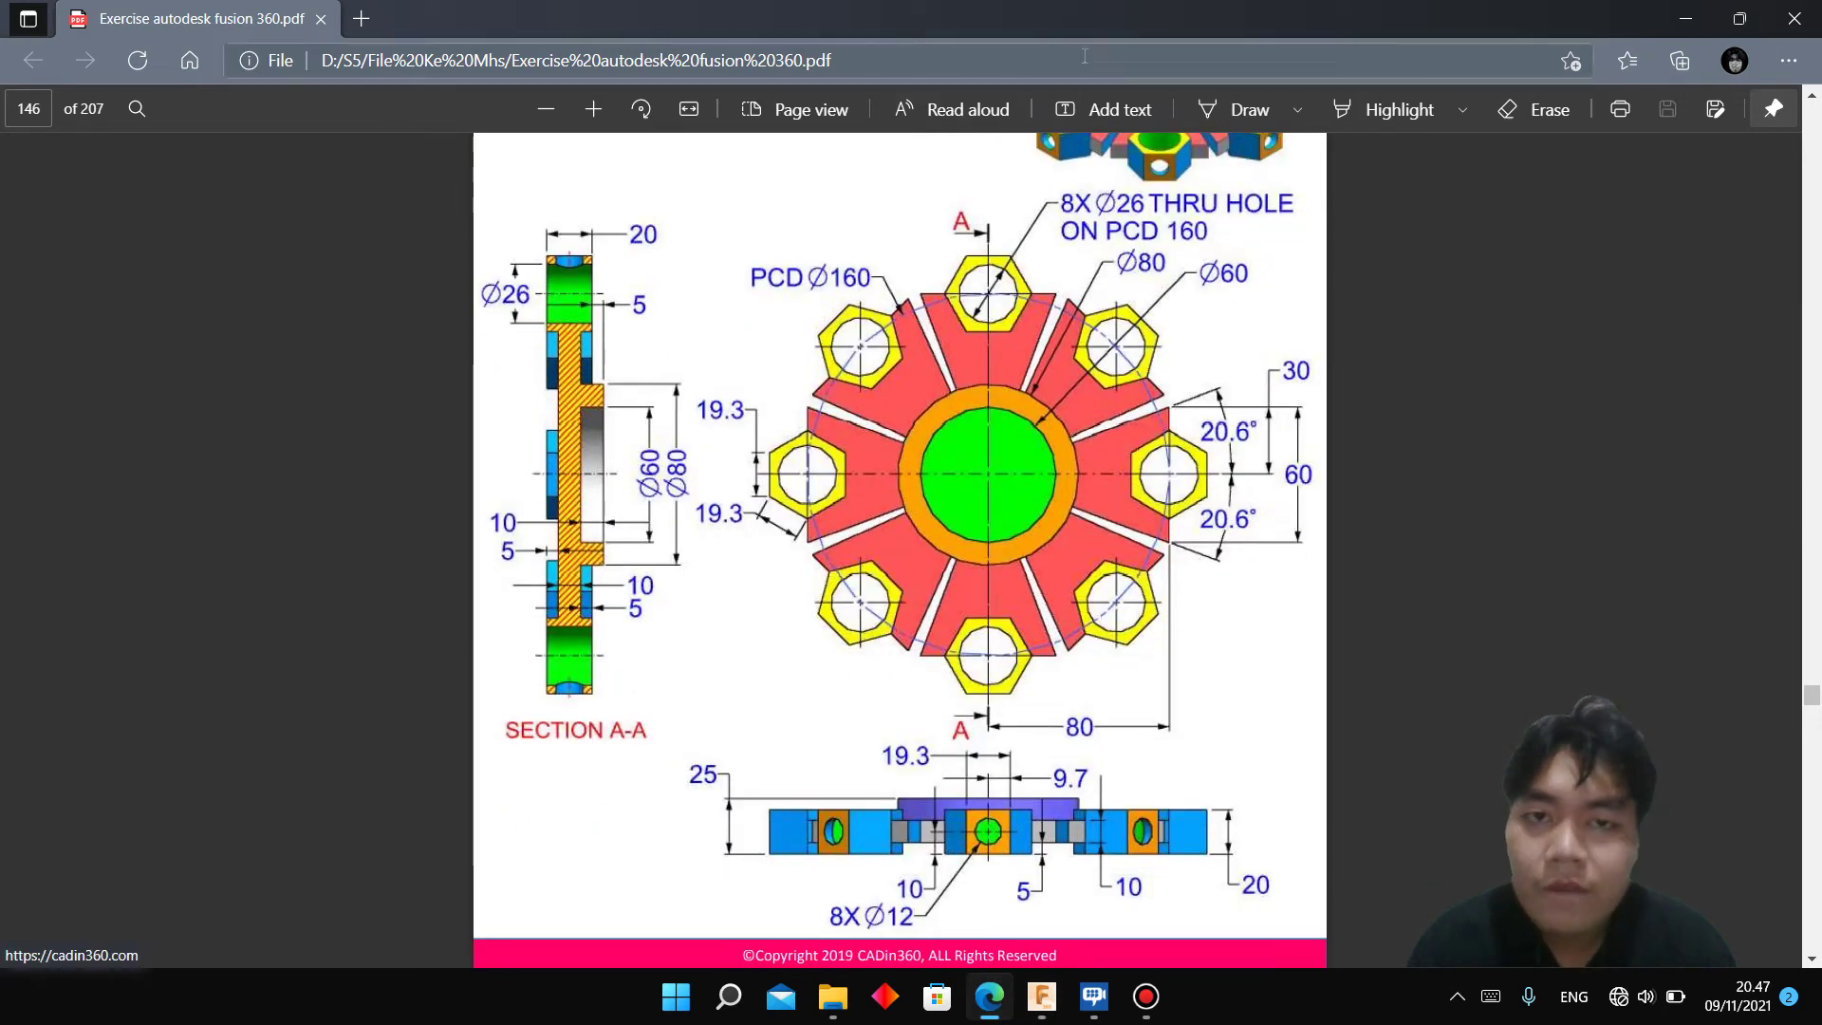
{"action": "left_click", "coordinate": [1231, 109]}
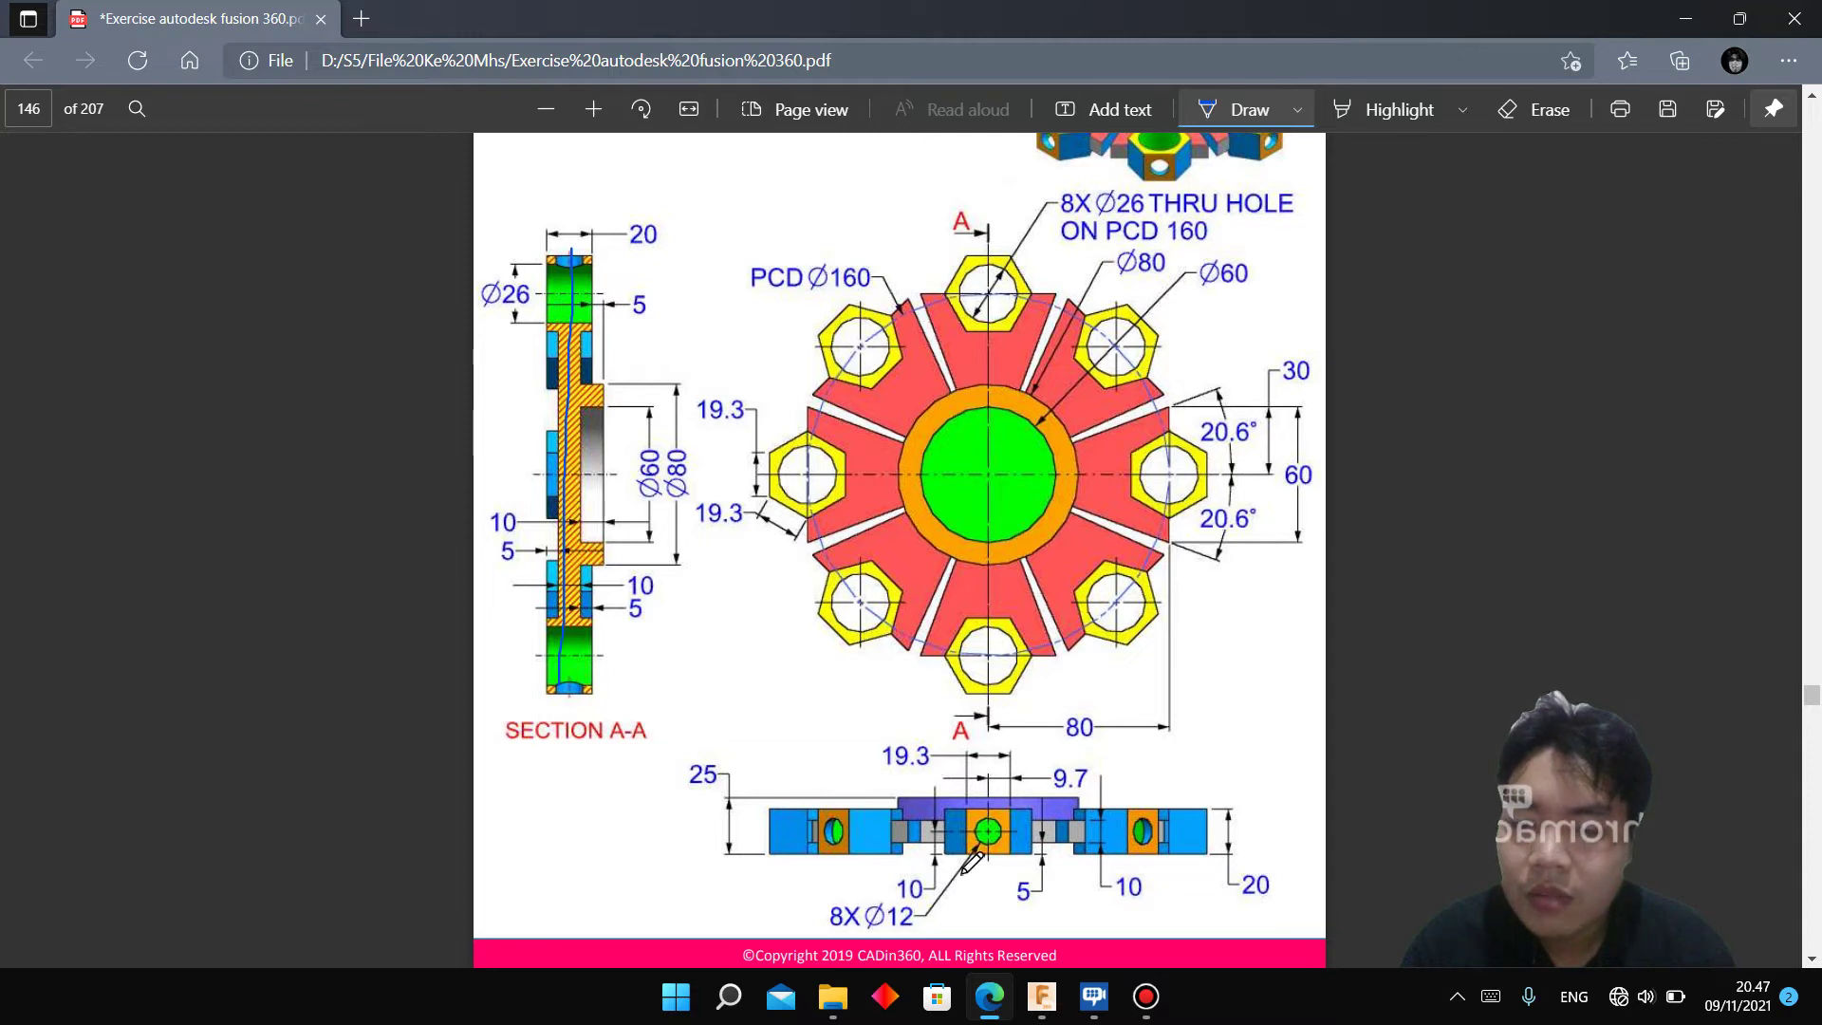
{"action": "key", "text": "alt+Tab"}
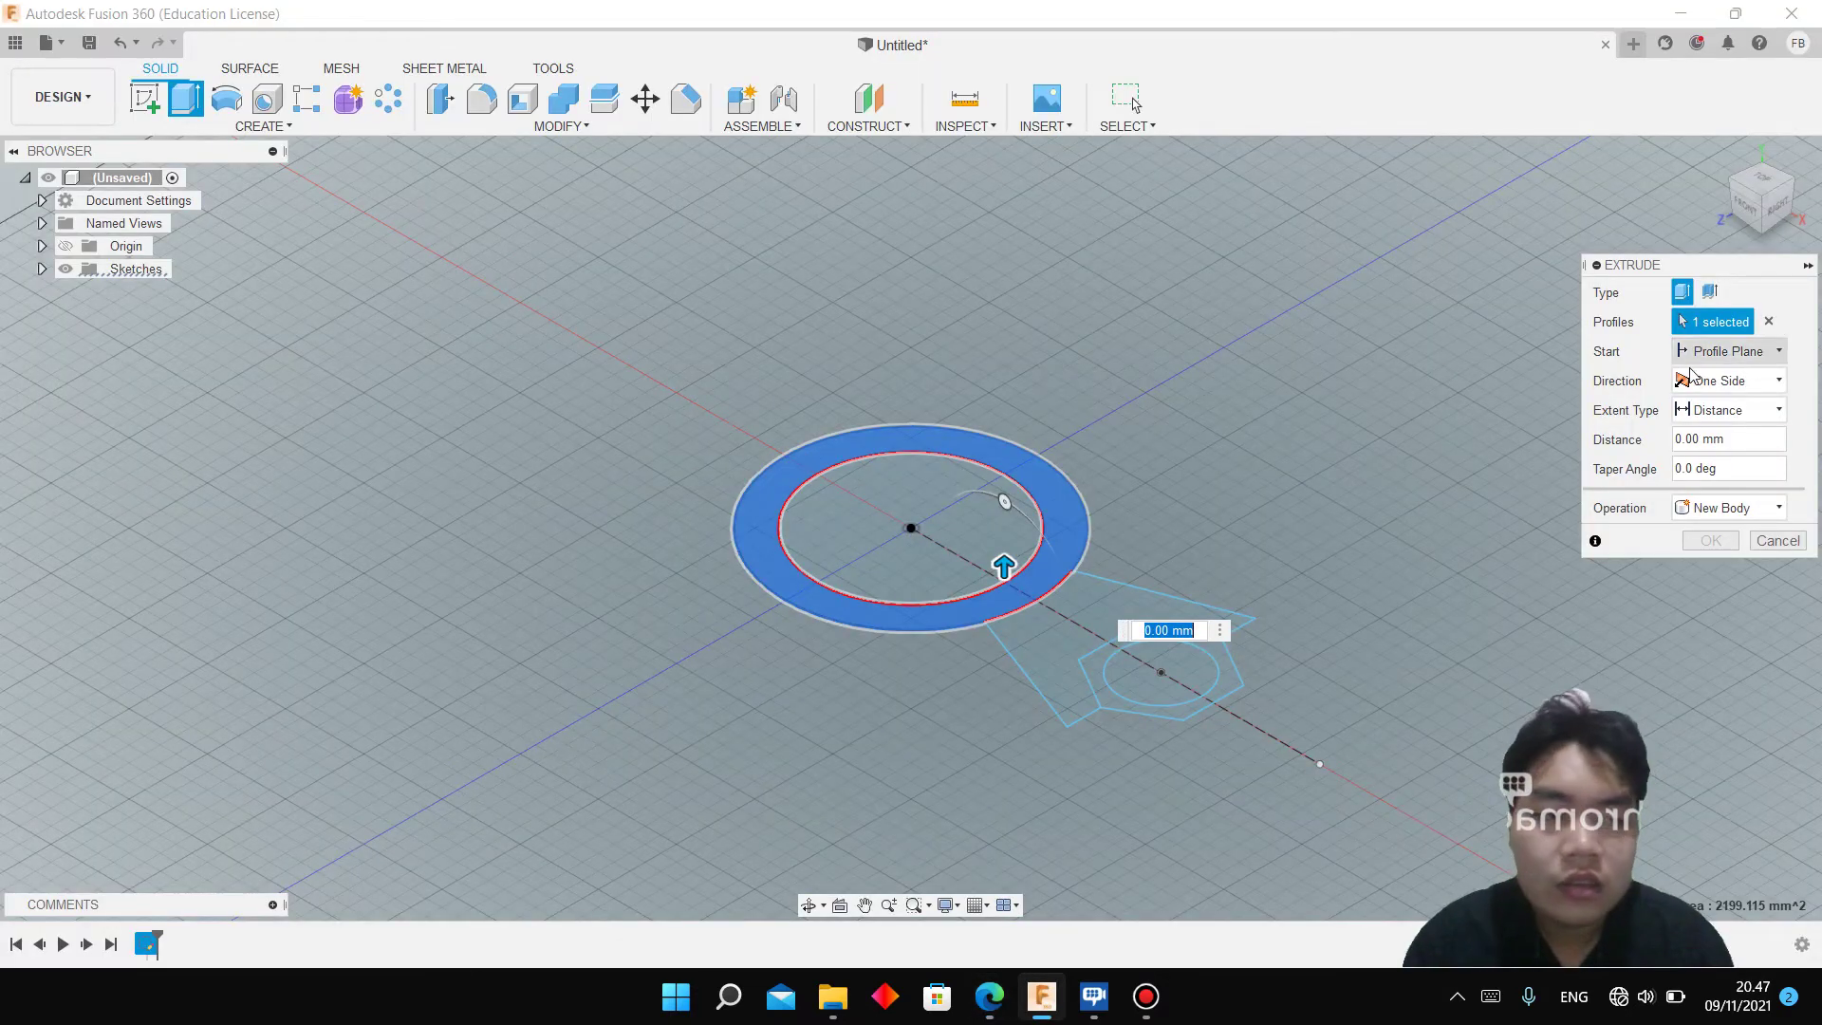
Extrude the ring two-sided: 15 mm on one side, 20 mm on the other
{"action": "left_click", "coordinate": [1727, 381]}
{"action": "left_click", "coordinate": [1718, 427]}
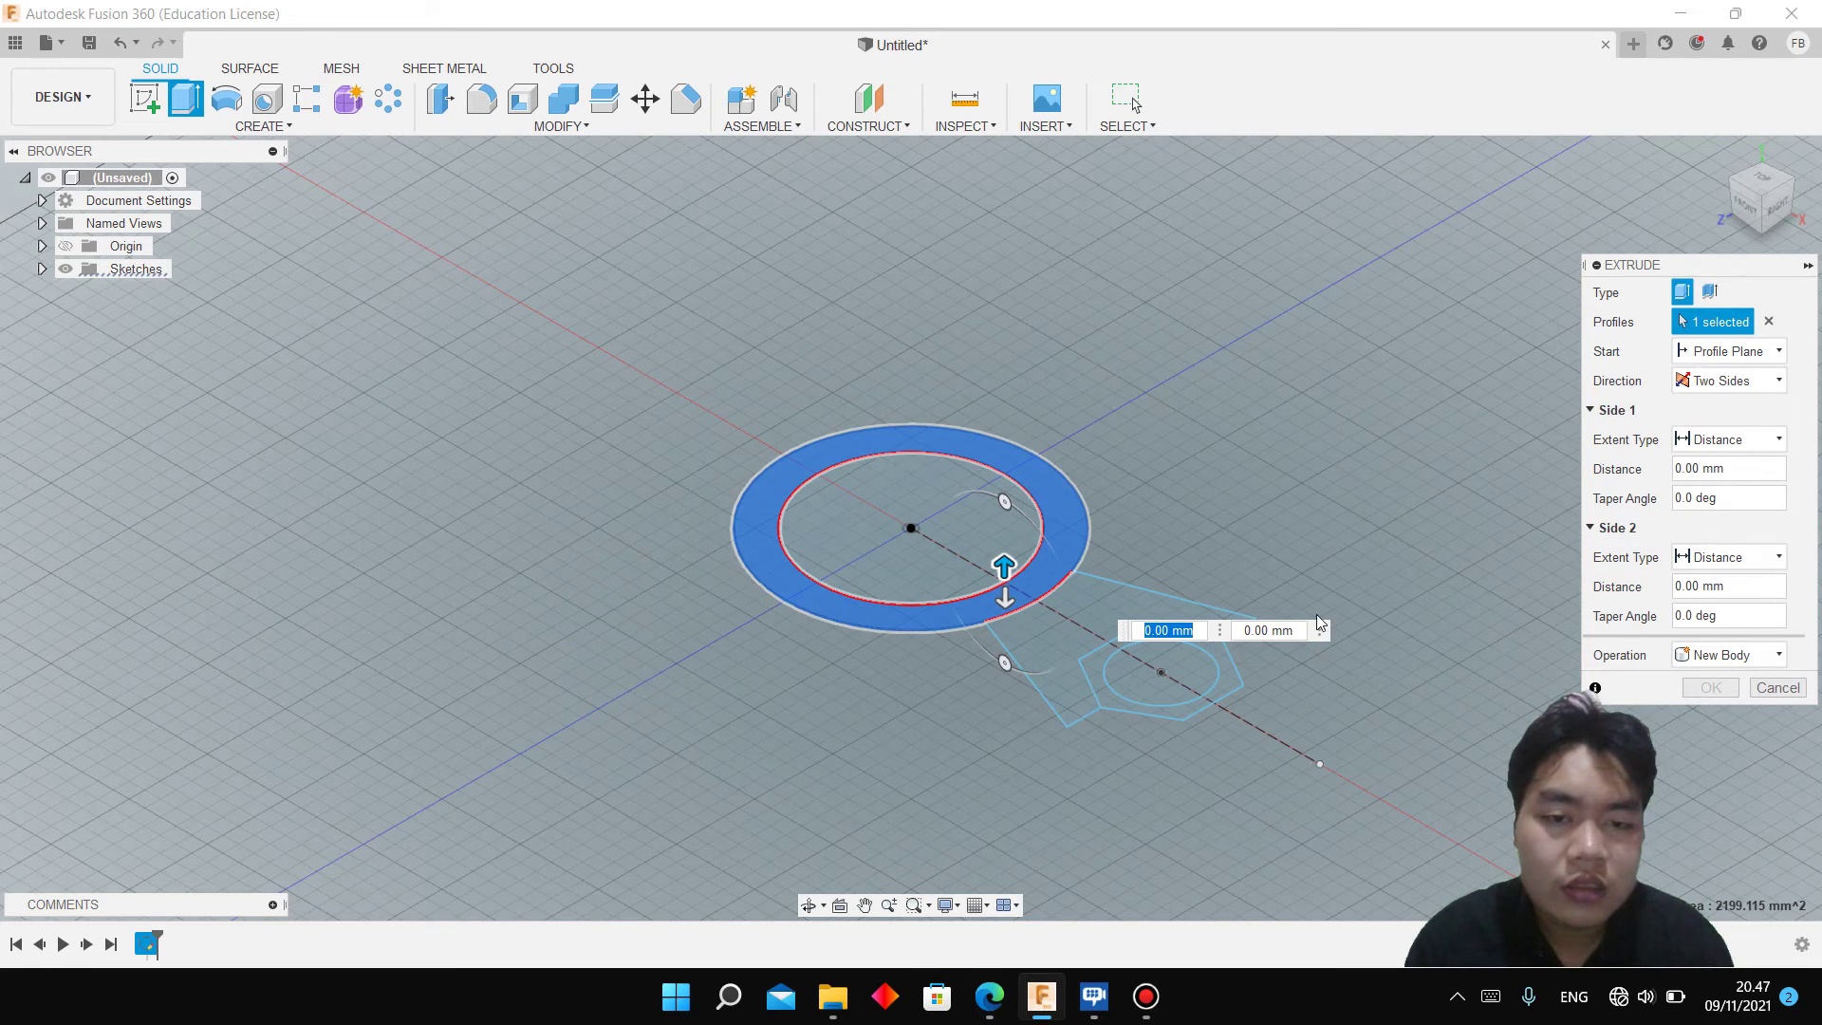
{"action": "type", "text": "5"}
{"action": "key", "text": "Tab"}
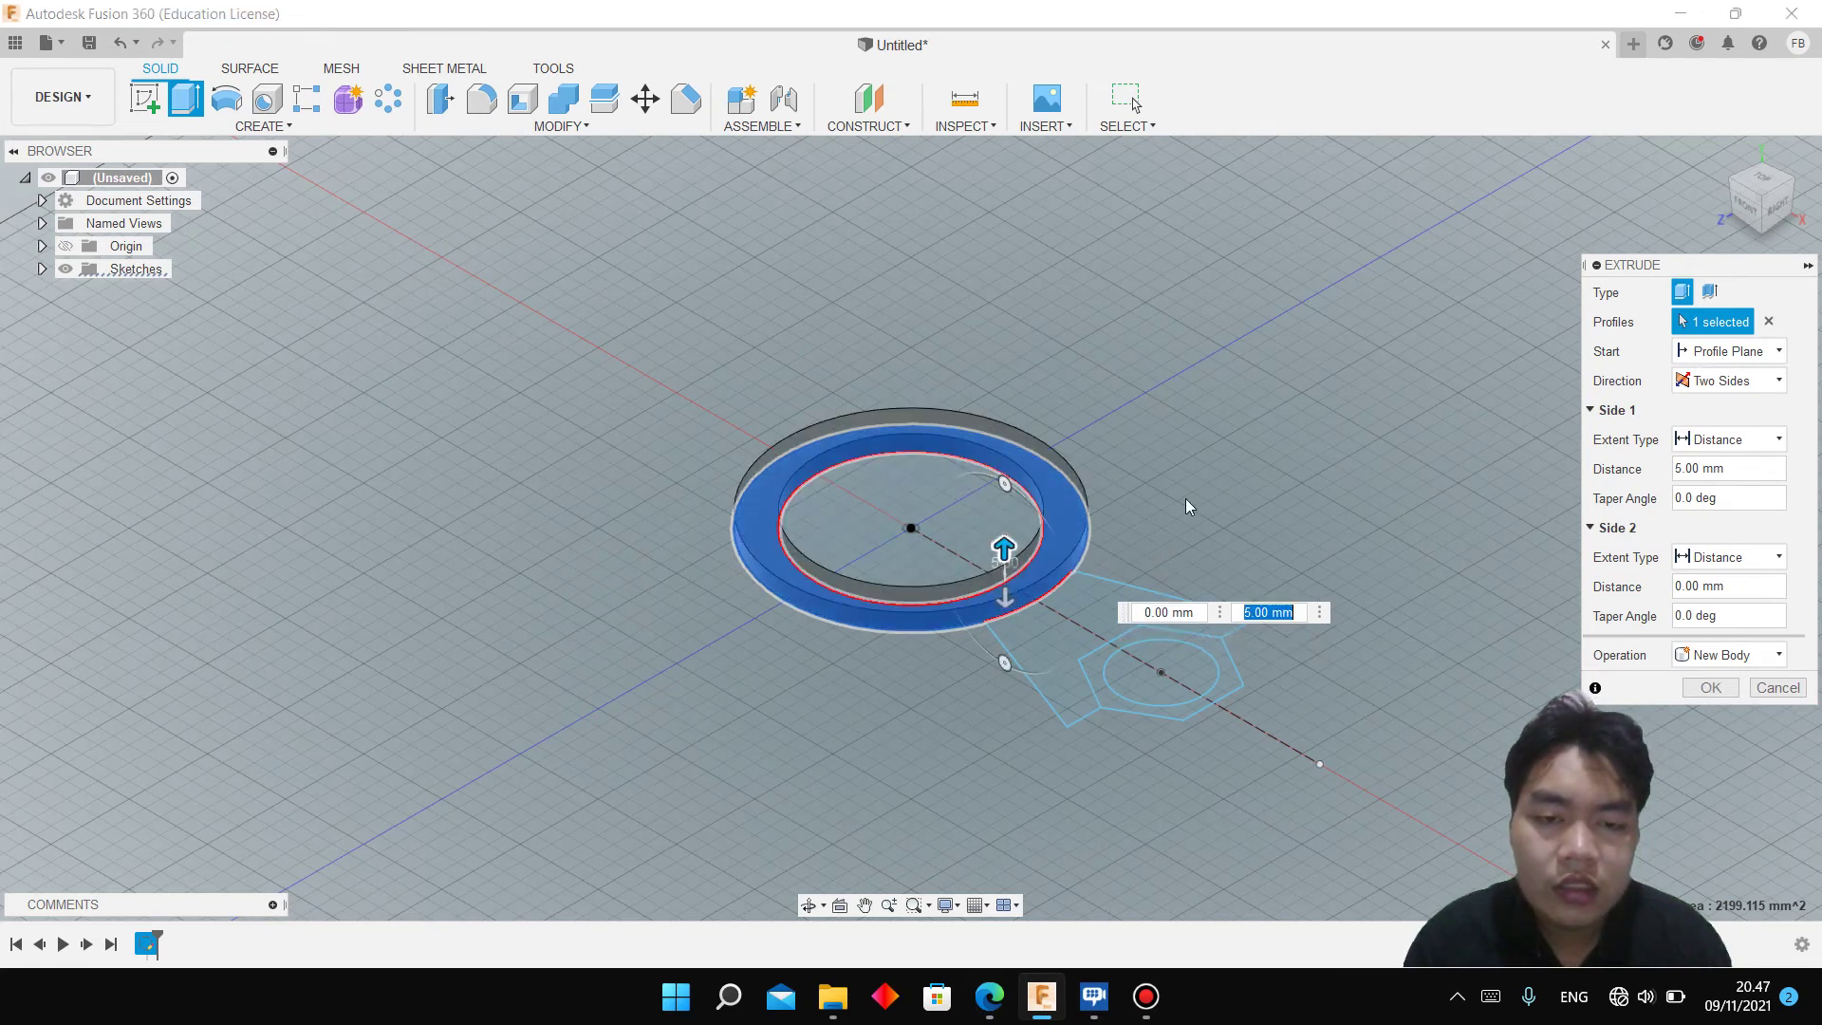
{"action": "type", "text": "15"}
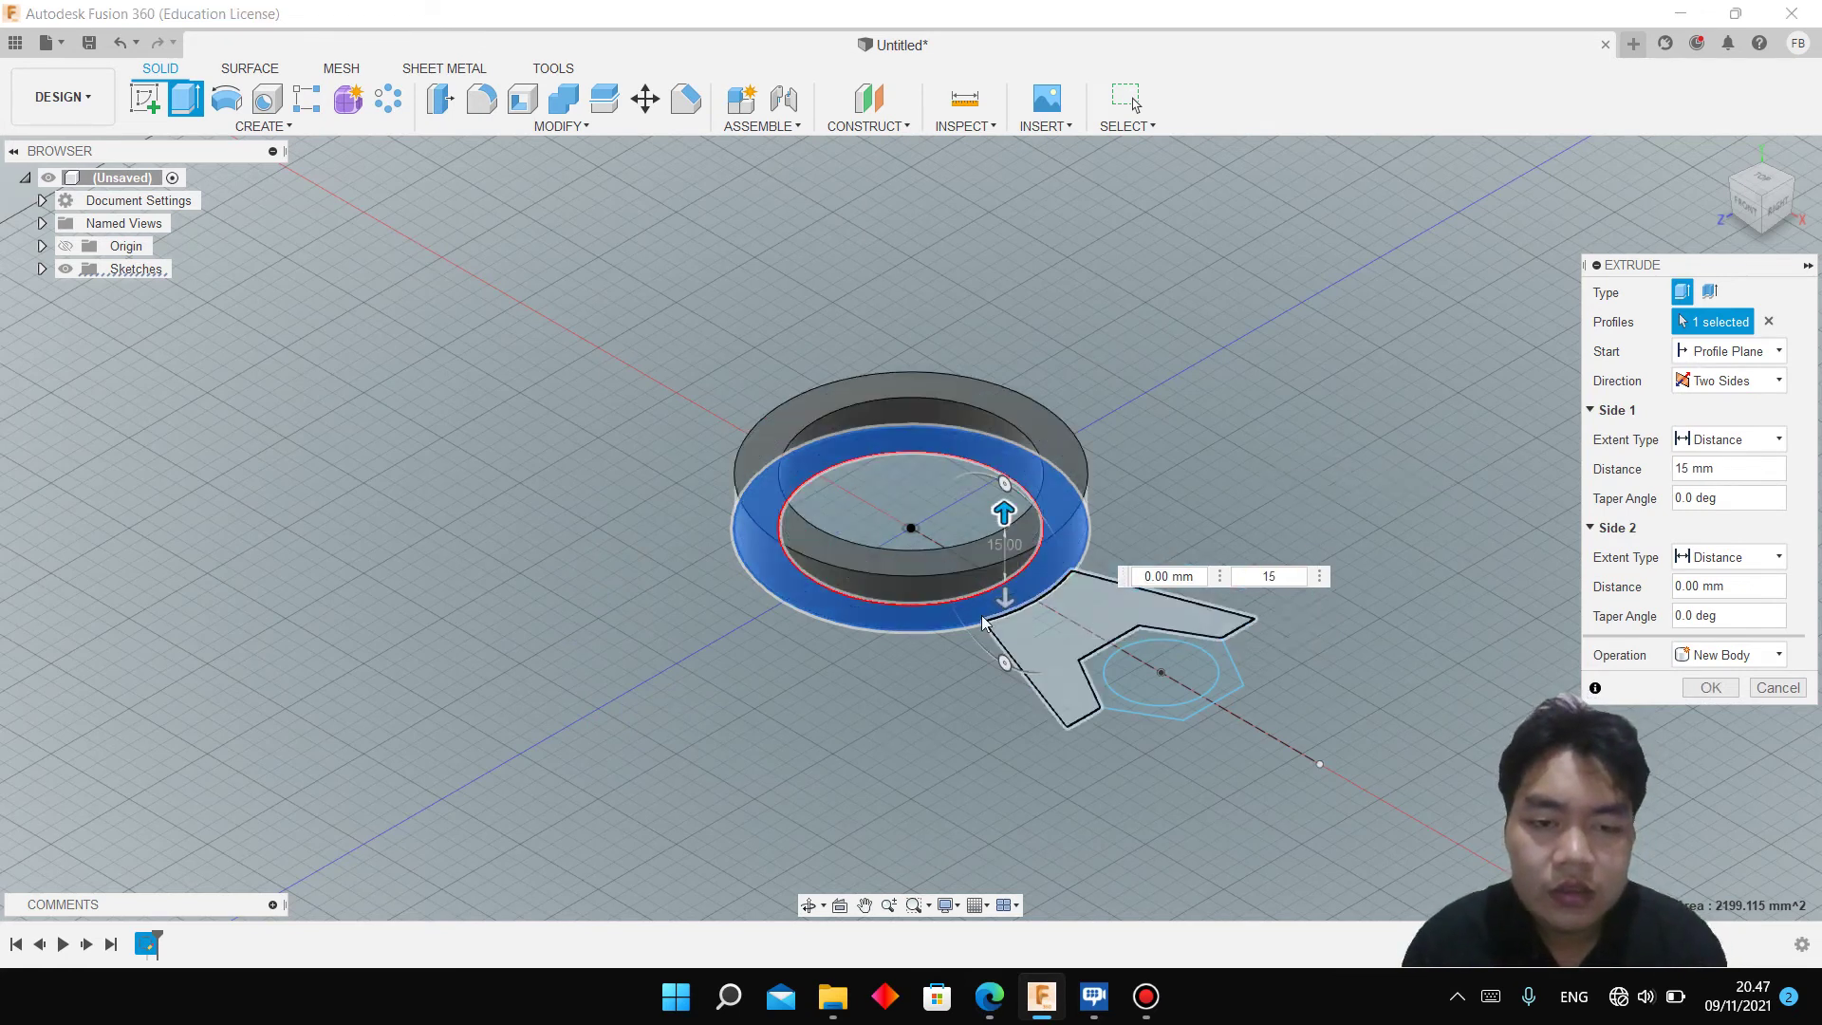
{"action": "left_click_drag", "start_coordinate": [1004, 598], "coordinate": [996, 675]}
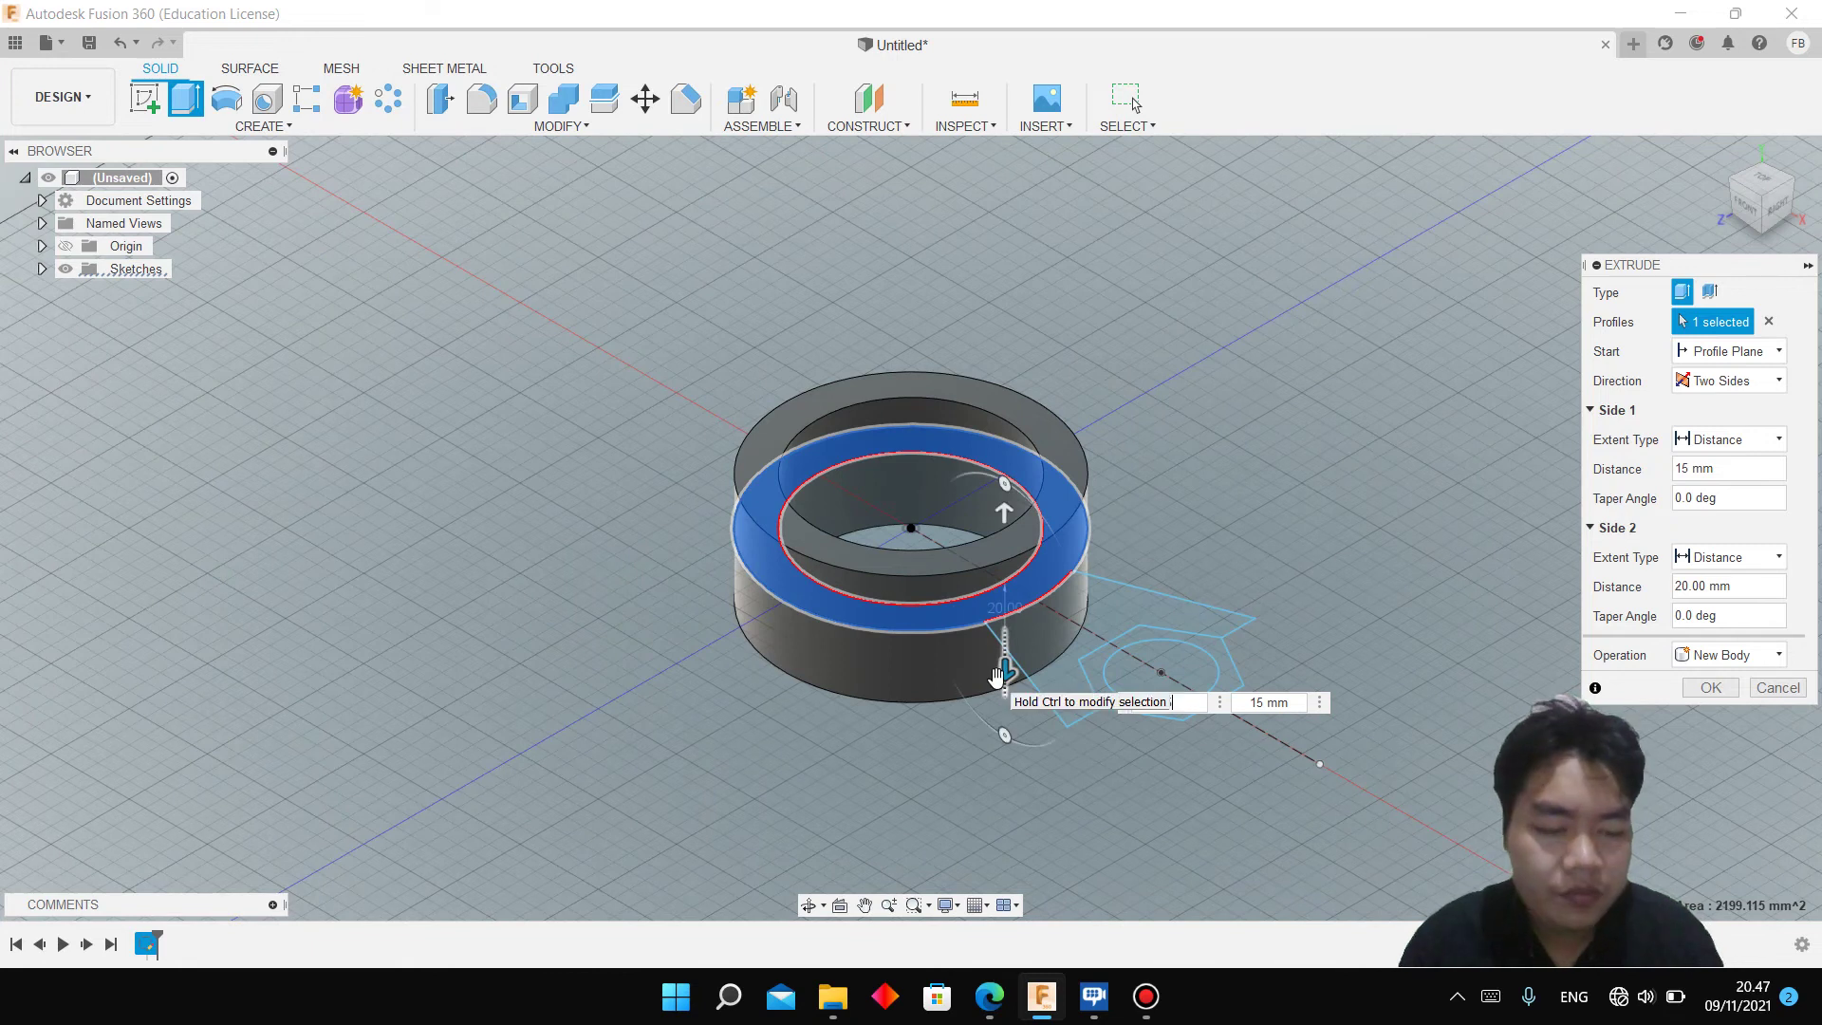
{"action": "key", "text": "Return"}
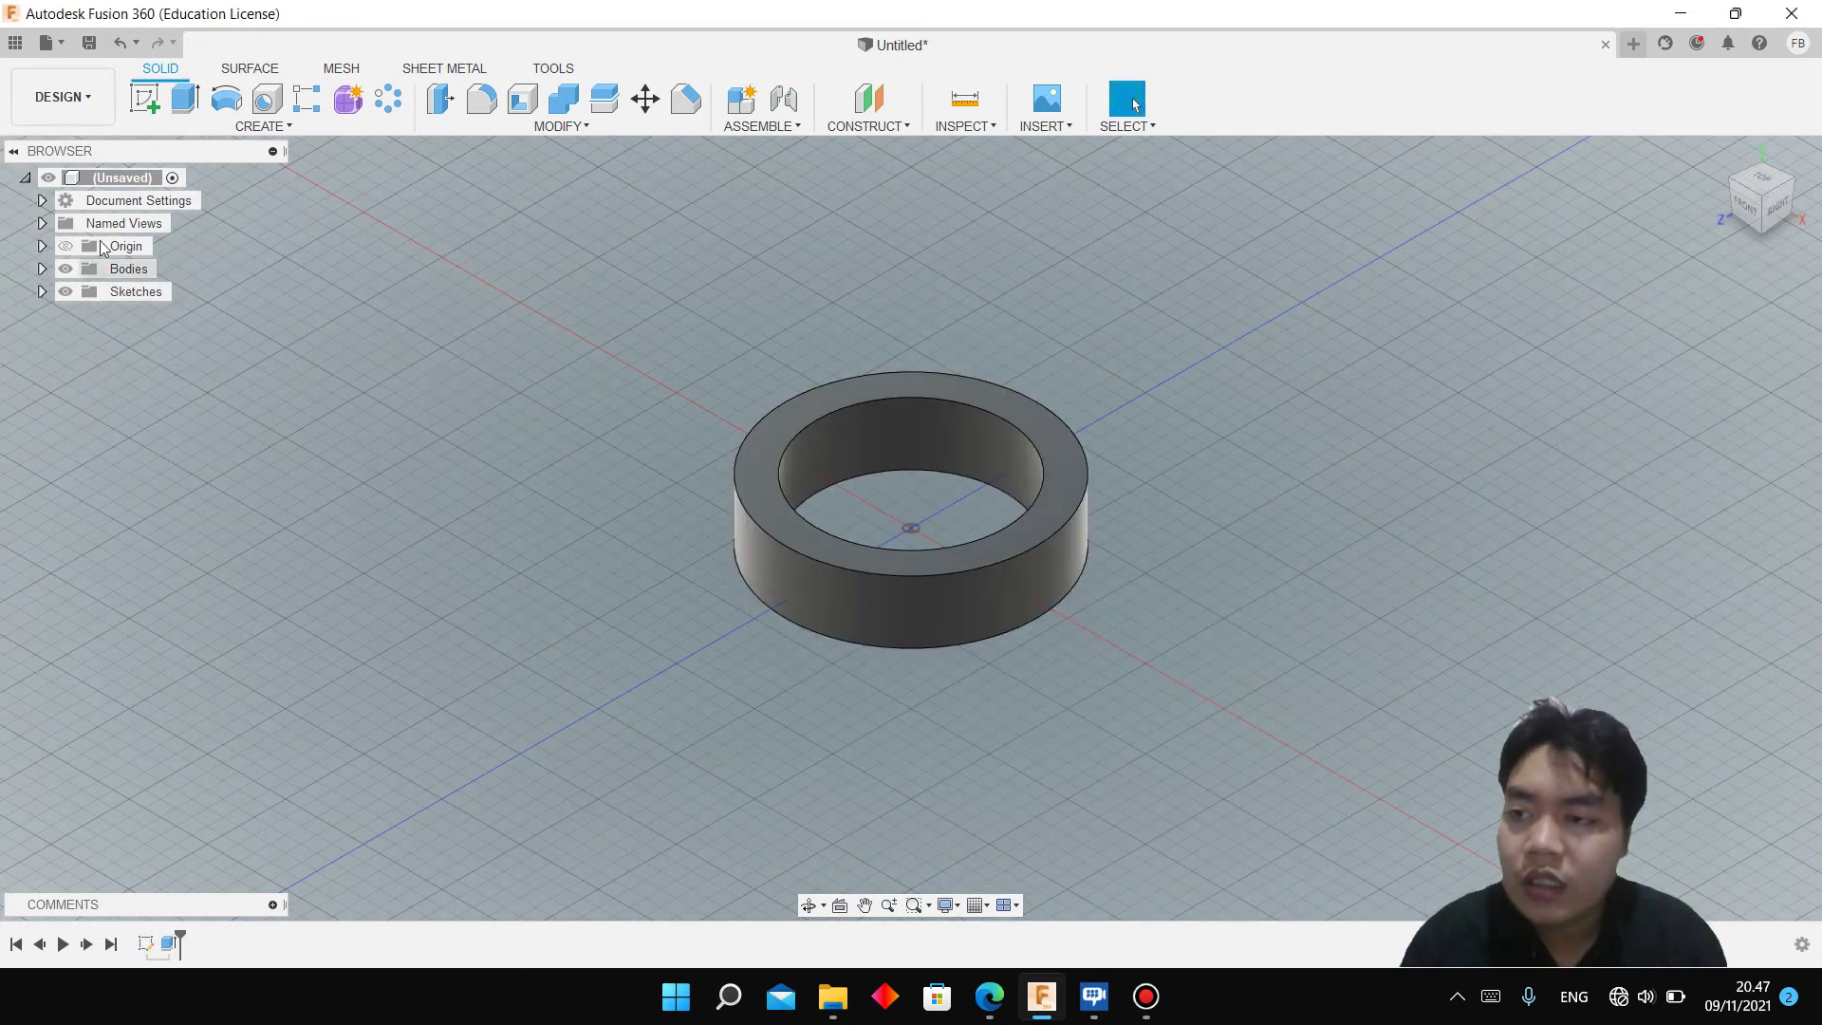
Make Sketch1 visible and extrude the arm profile symmetrically by 5
{"action": "left_click", "coordinate": [42, 291]}
{"action": "left_click", "coordinate": [82, 315]}
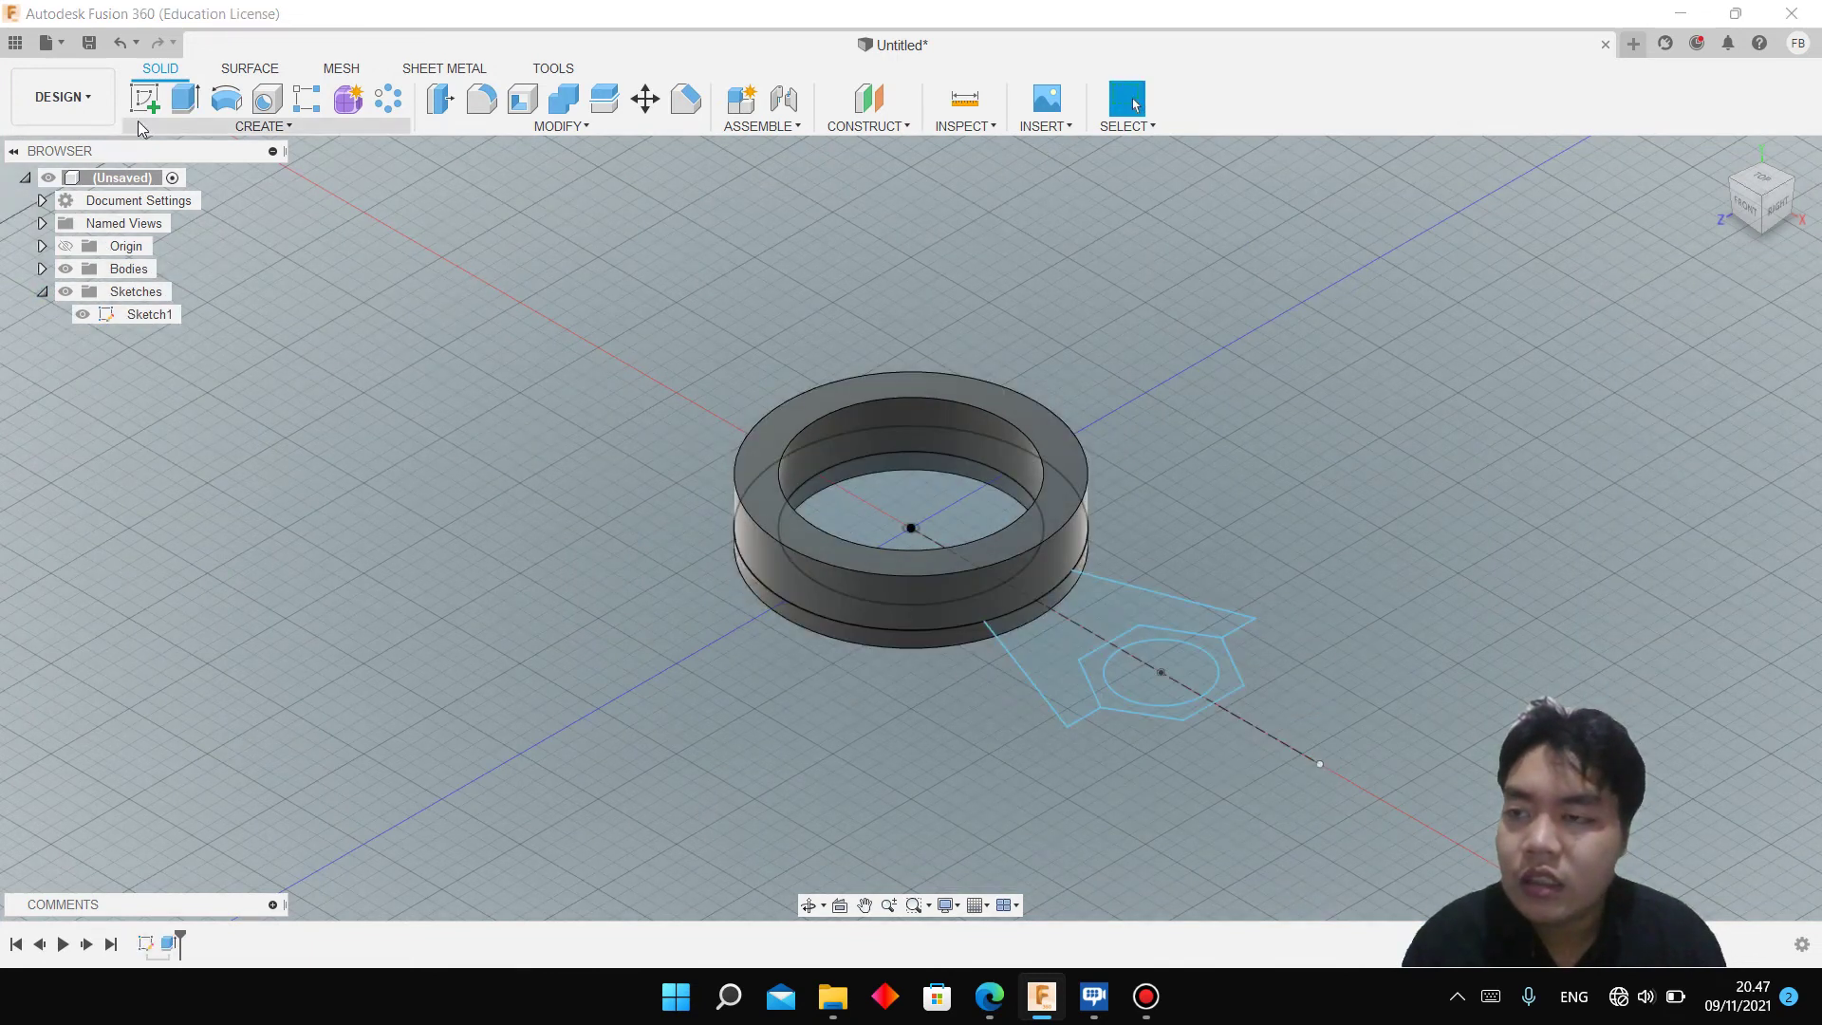
{"action": "left_click", "coordinate": [185, 100]}
{"action": "left_click", "coordinate": [1041, 665]}
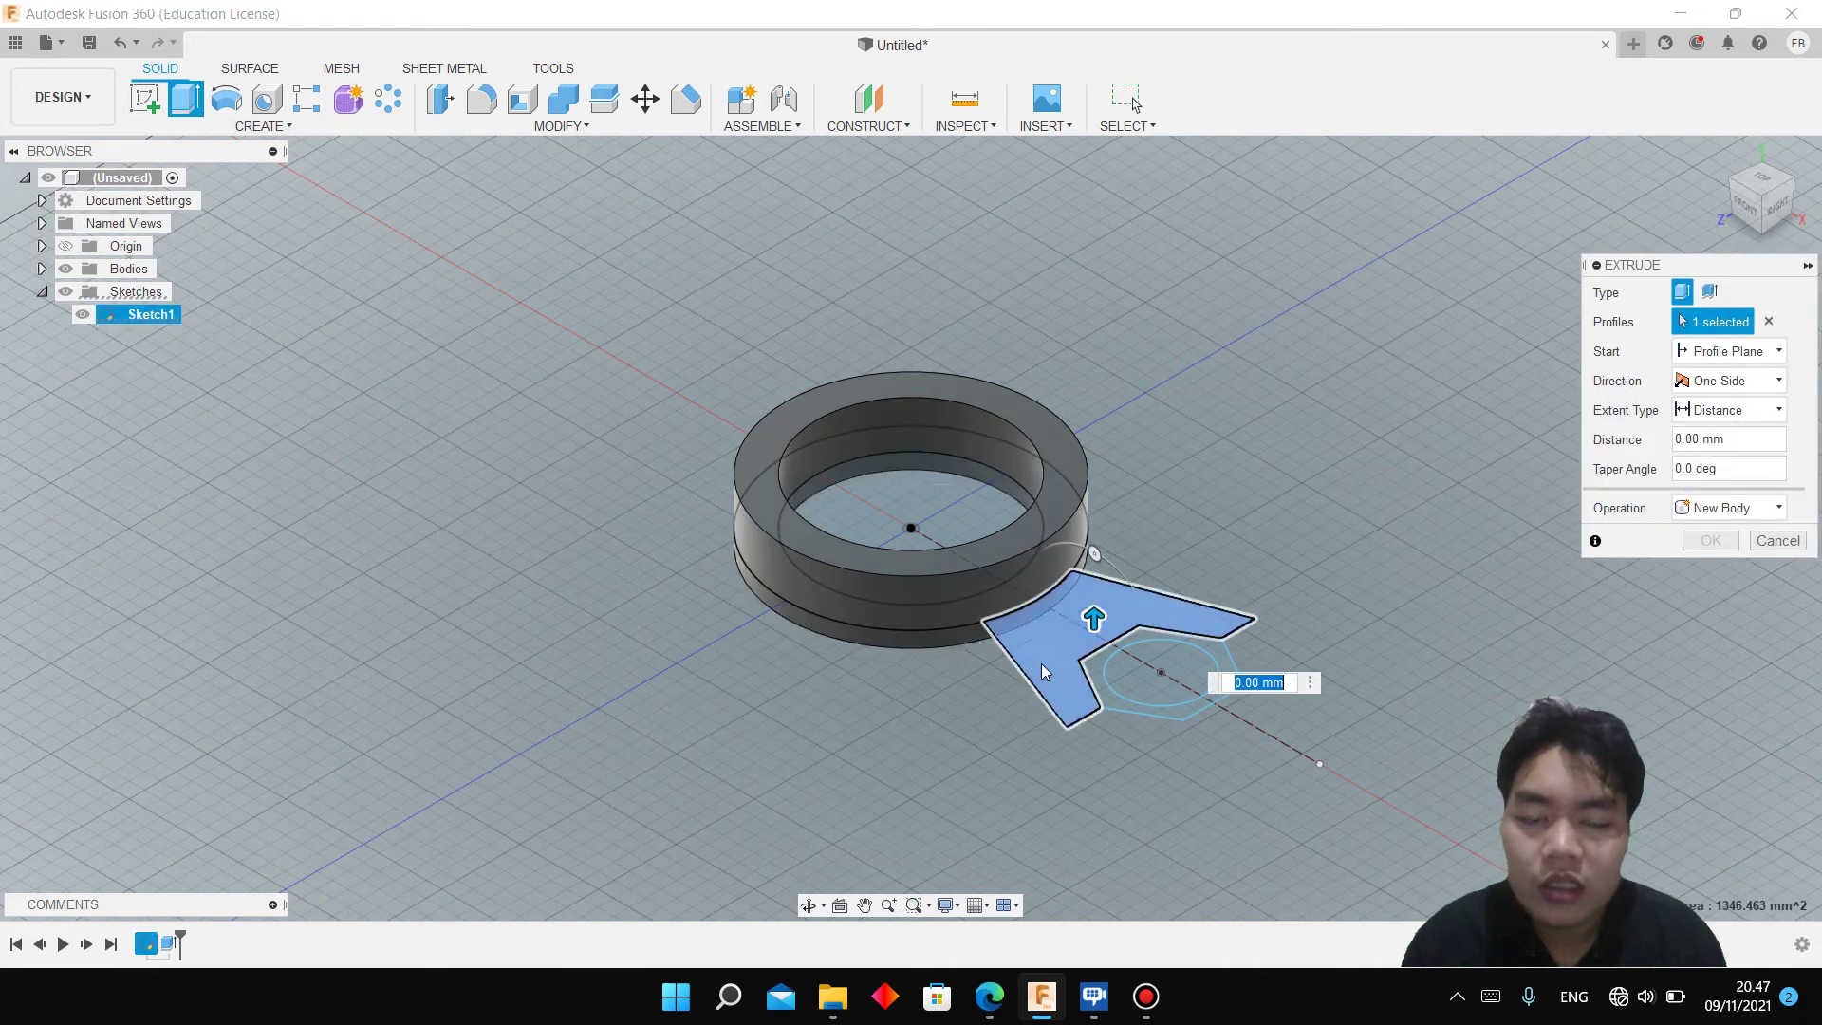
{"action": "left_click", "coordinate": [1729, 381]}
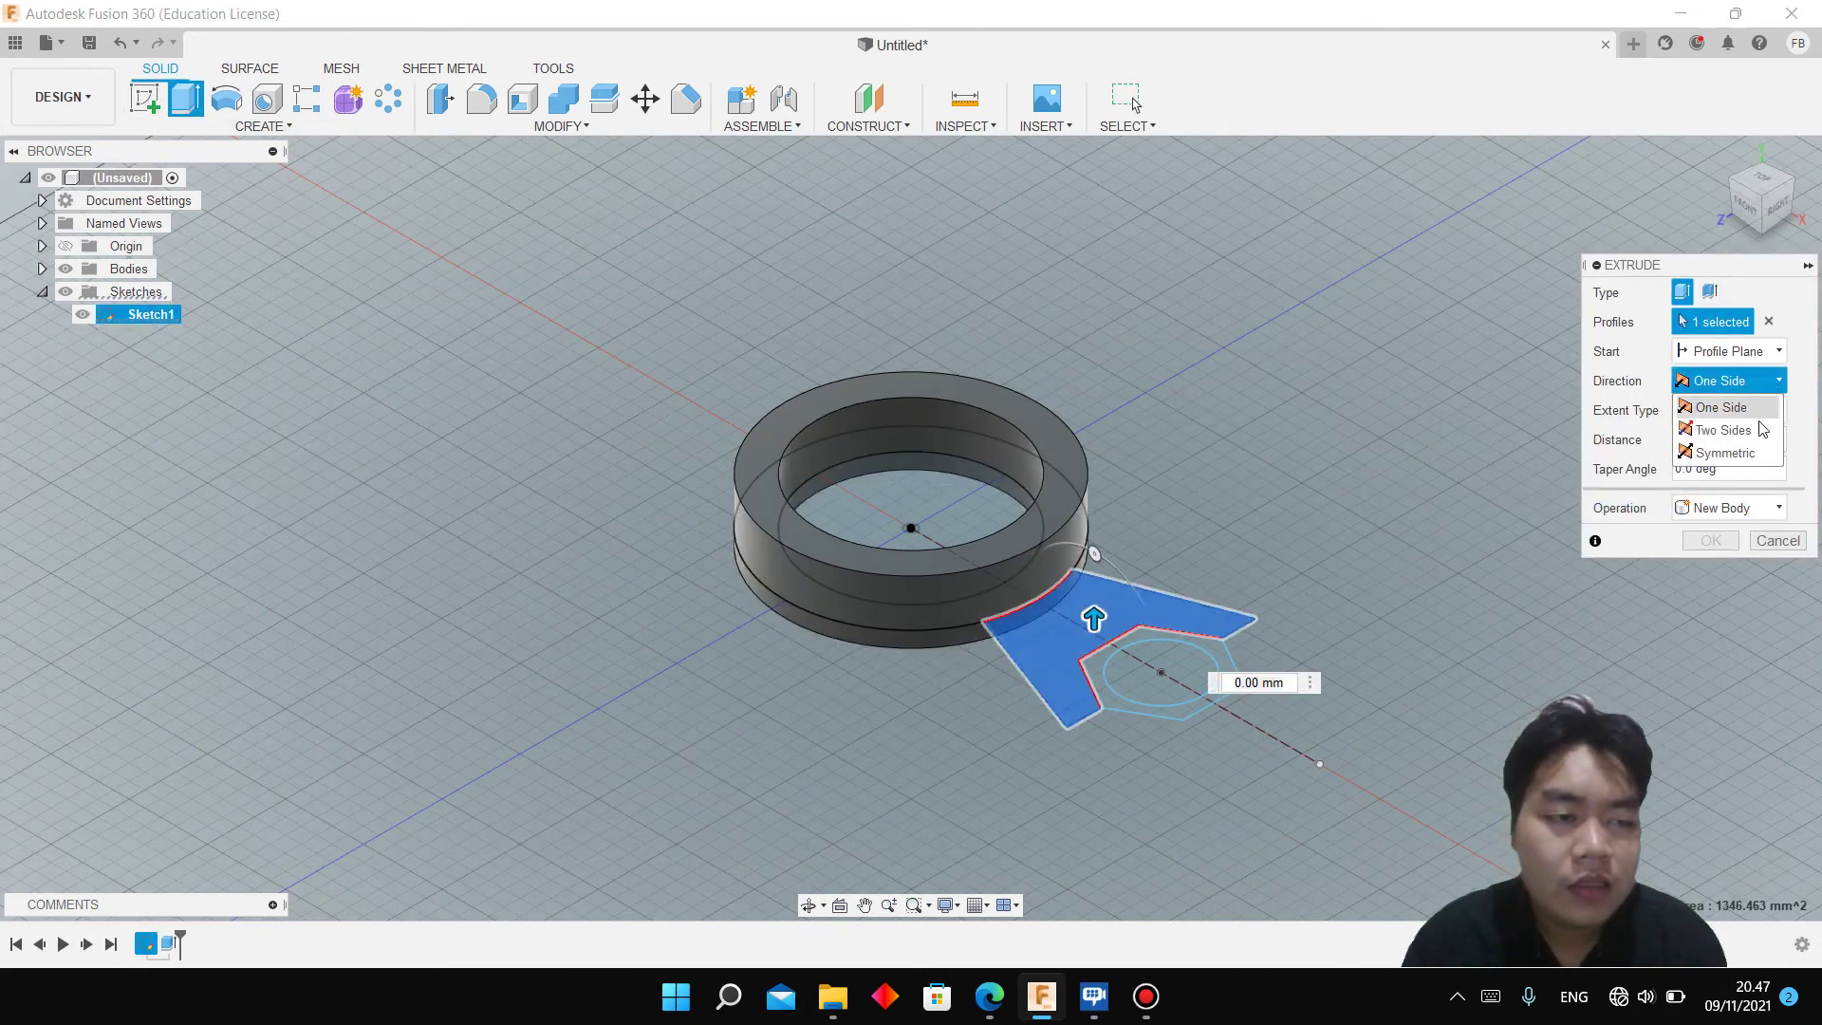
{"action": "left_click", "coordinate": [1722, 454]}
{"action": "type", "text": "5"}
{"action": "key", "text": "Return"}
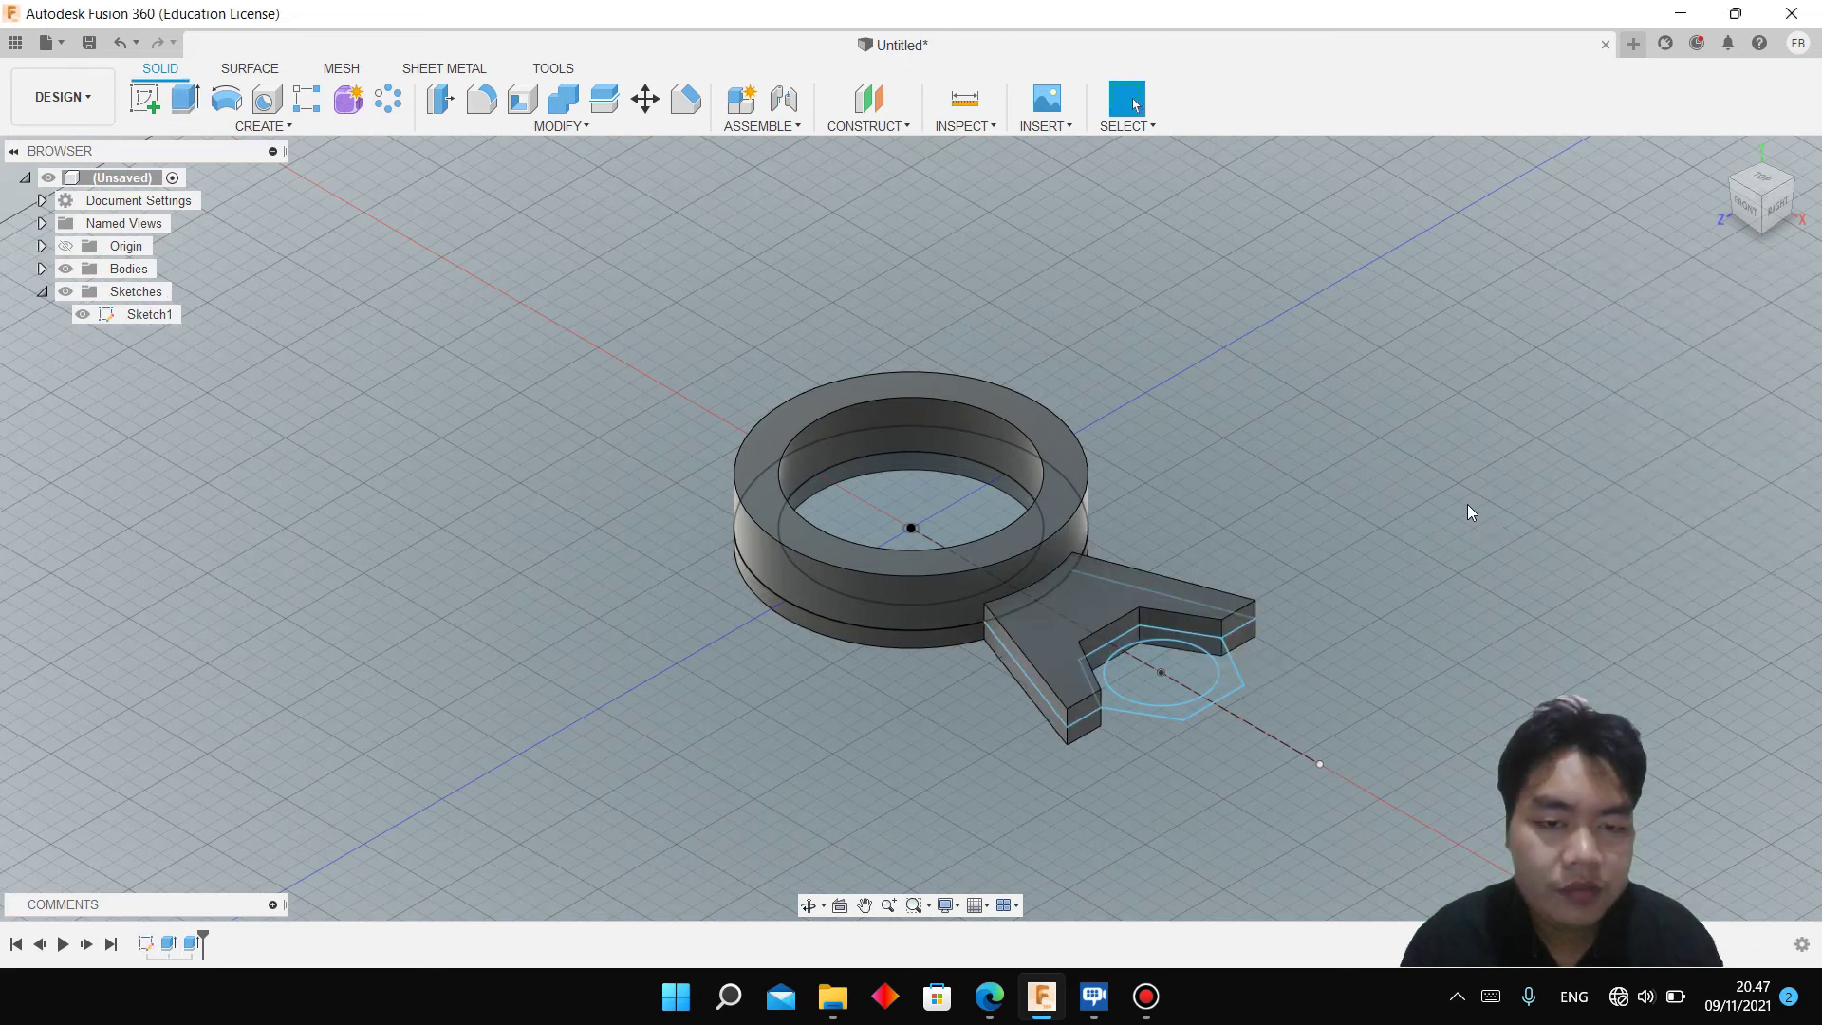
{"action": "left_click", "coordinate": [1008, 1002]}
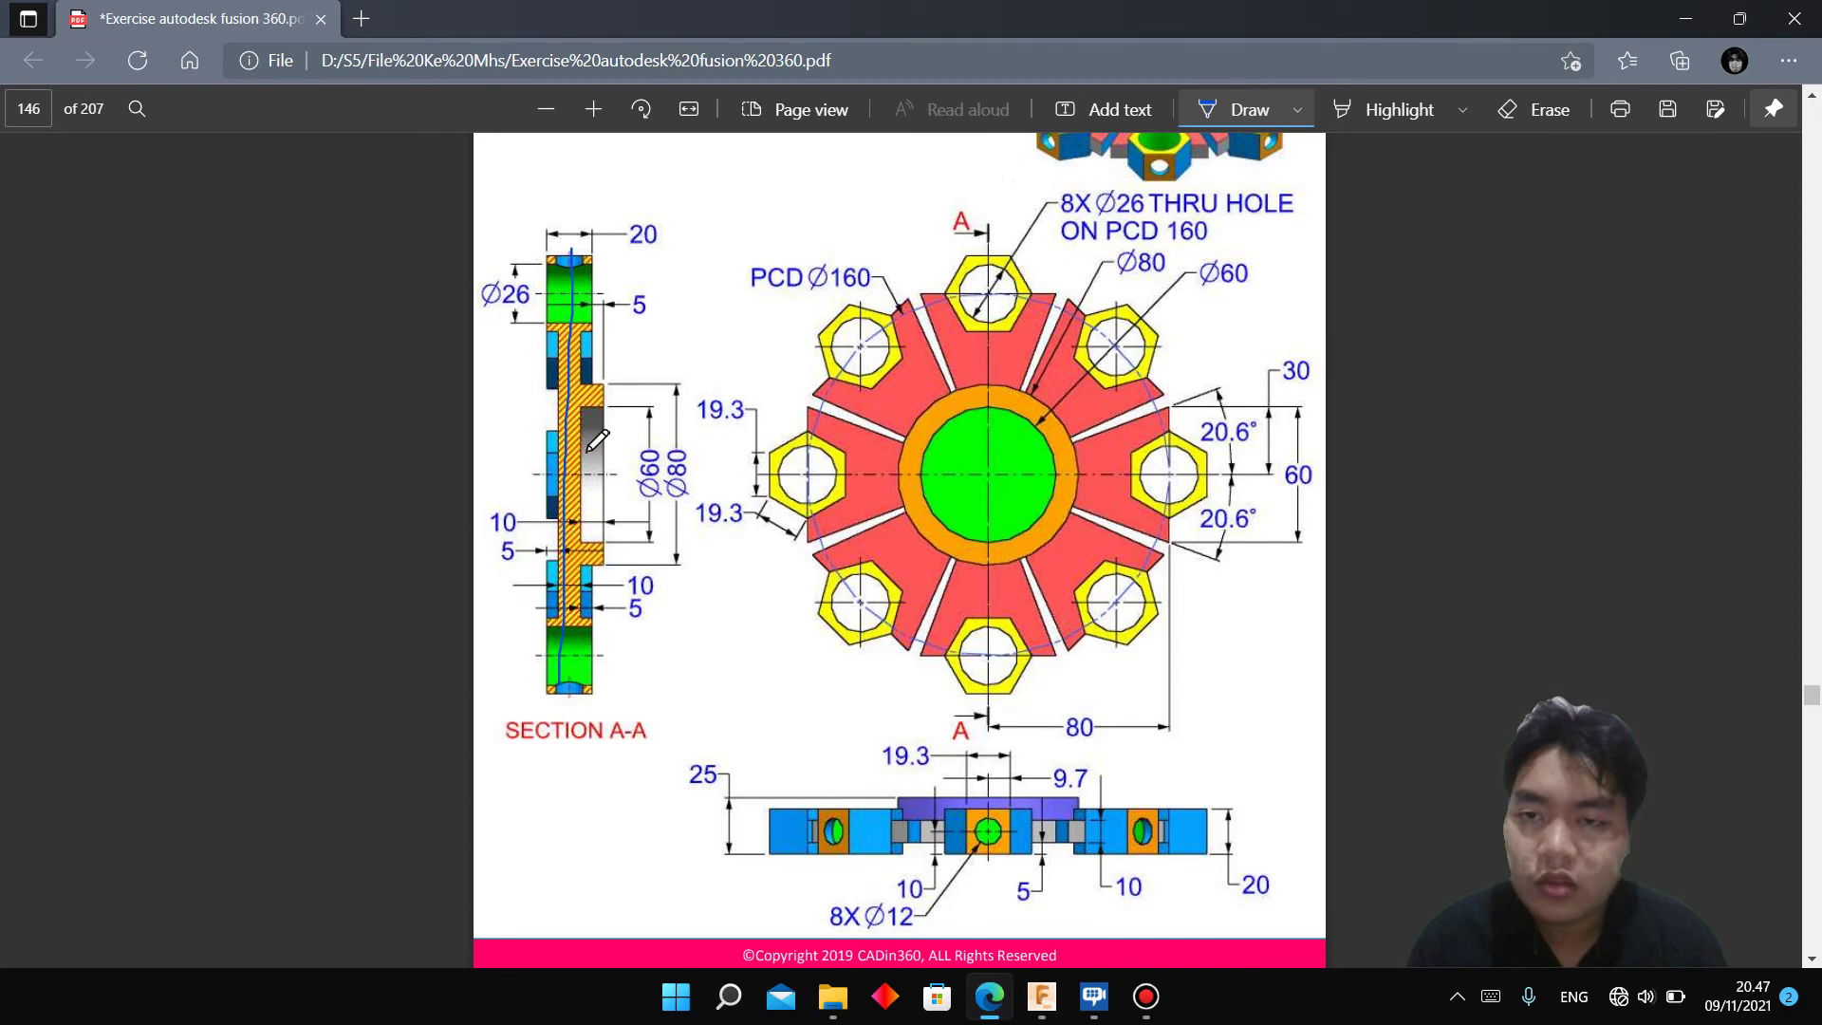
Return from the exercise drawing to the Fusion 360 model and begin another extrusion
{"action": "left_click", "coordinate": [1042, 996]}
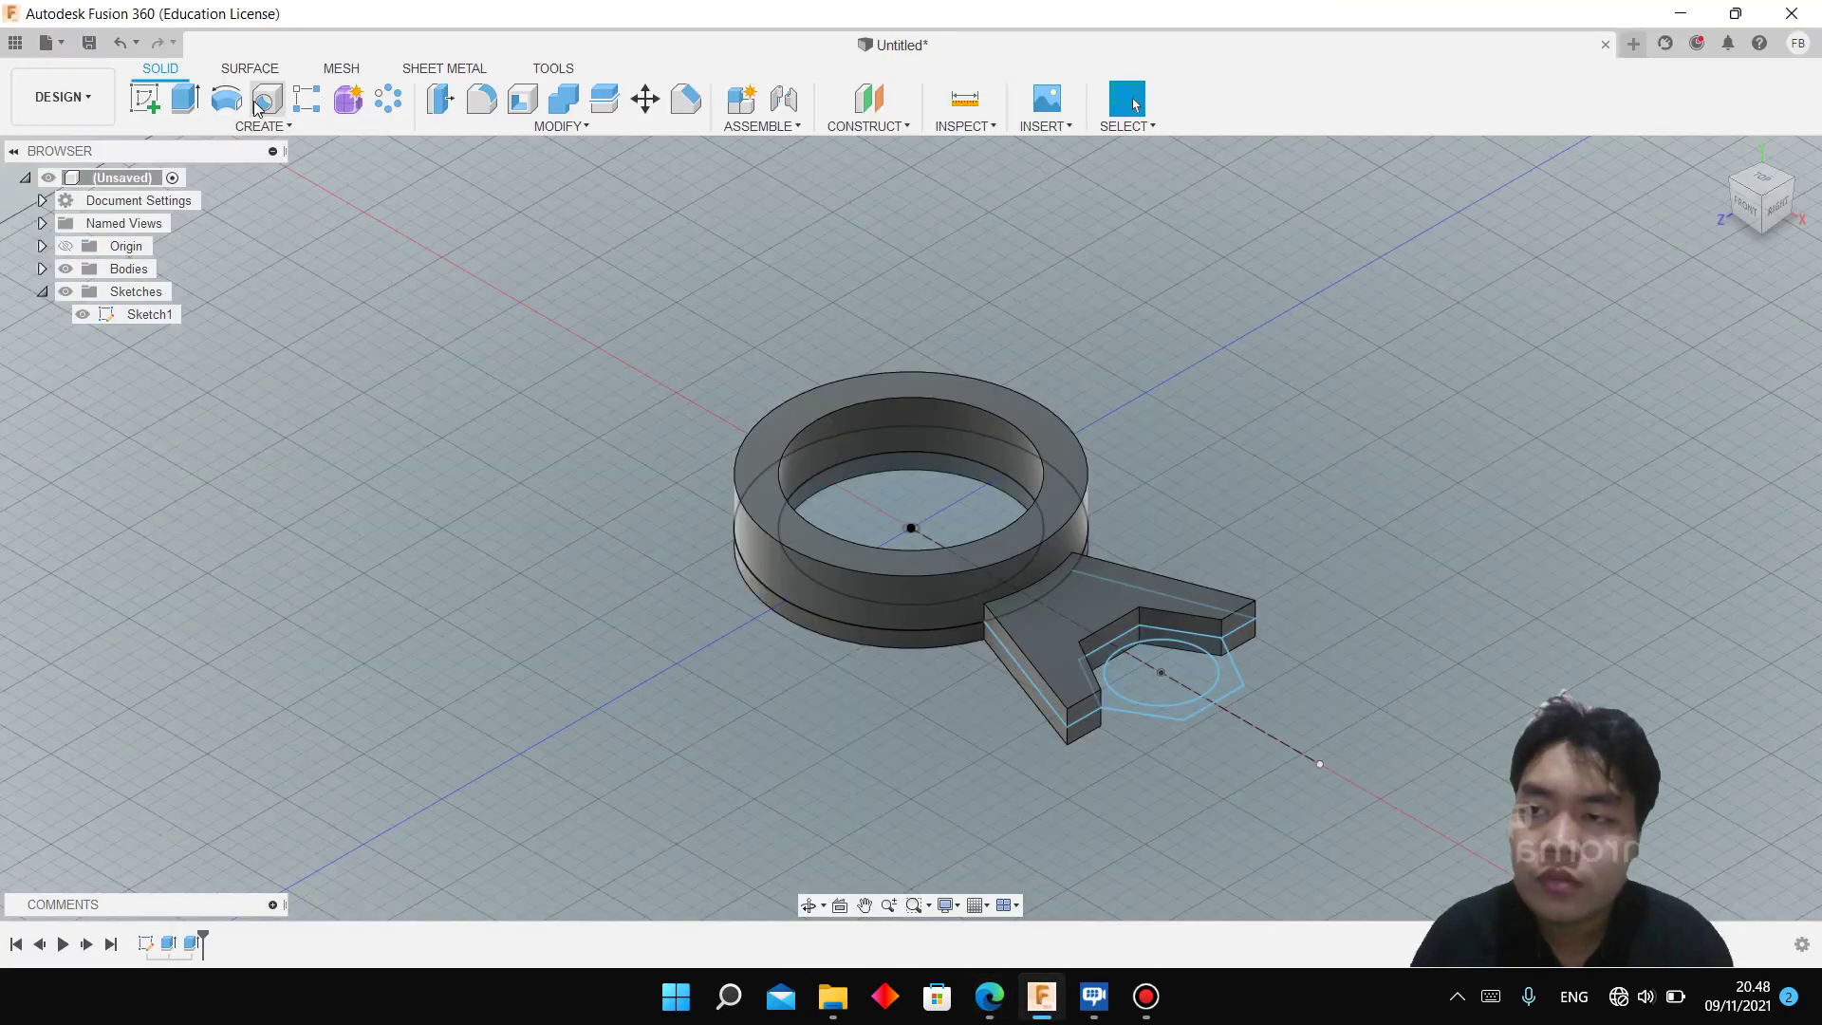
{"action": "left_click", "coordinate": [199, 119]}
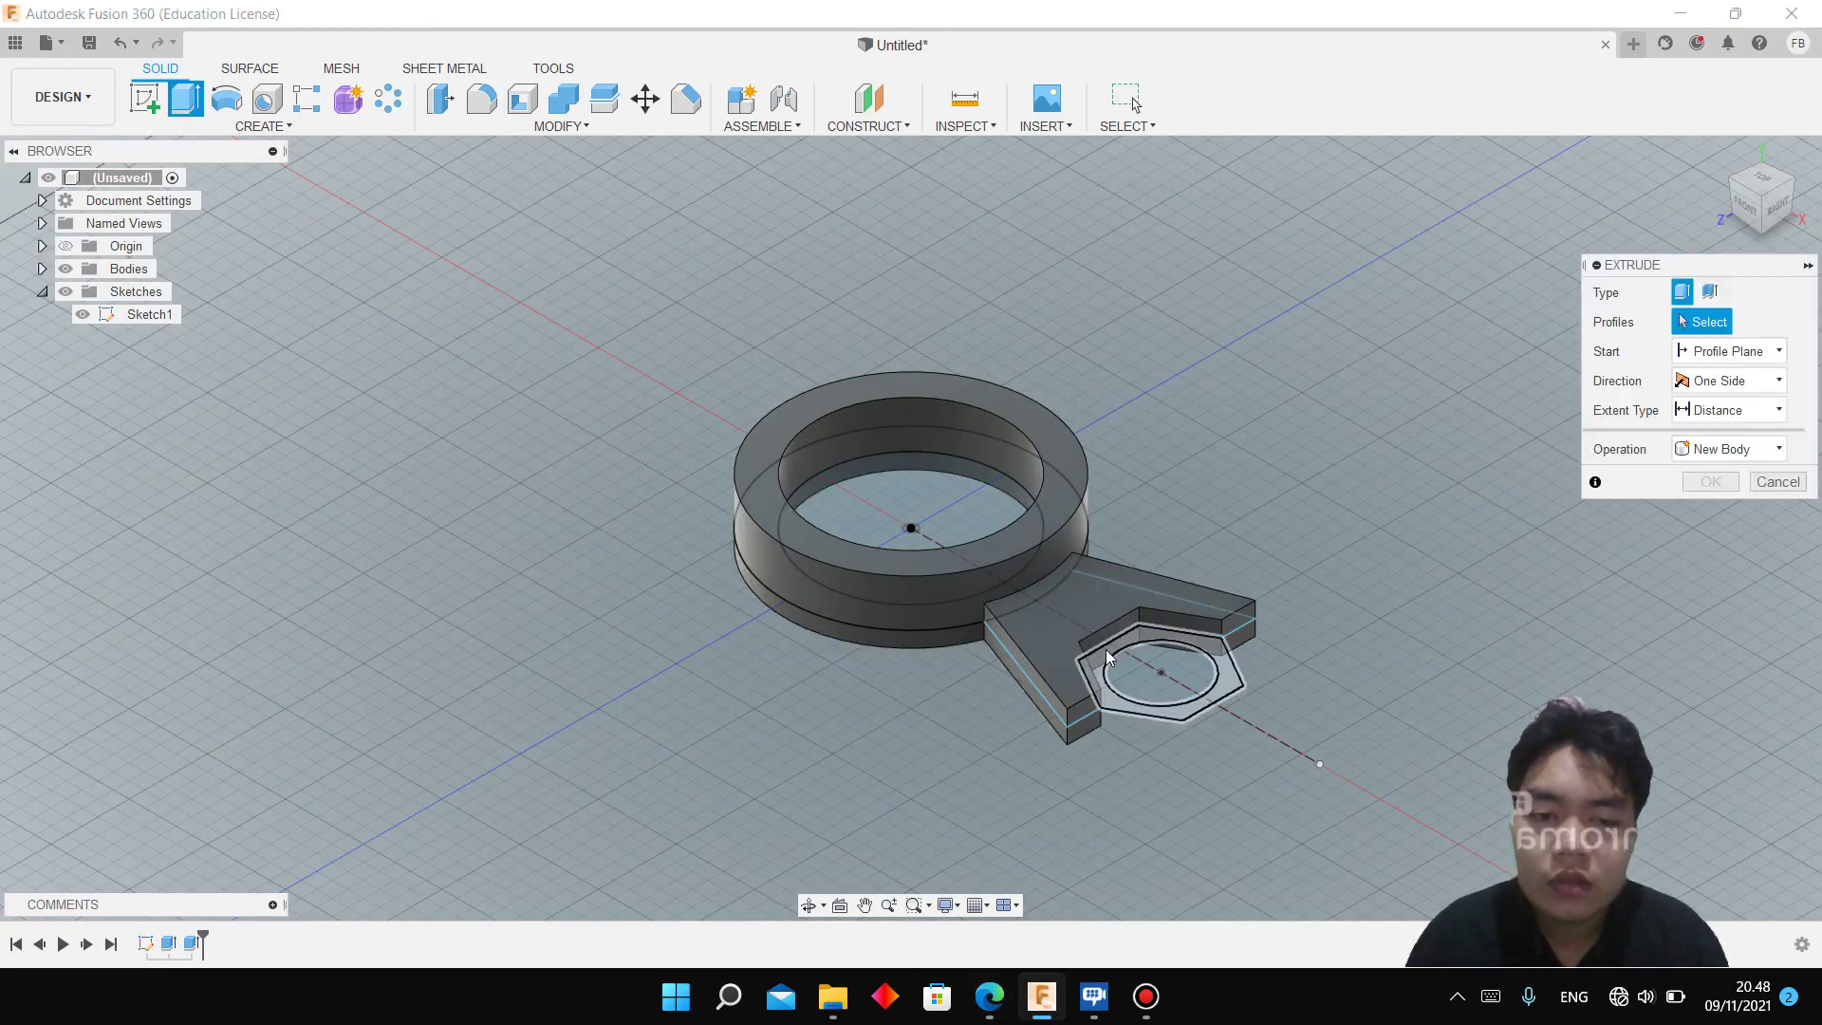
Extrude the hexagon profile 10 mm symmetrically into a boss at the arm's end
{"action": "left_click", "coordinate": [1150, 653]}
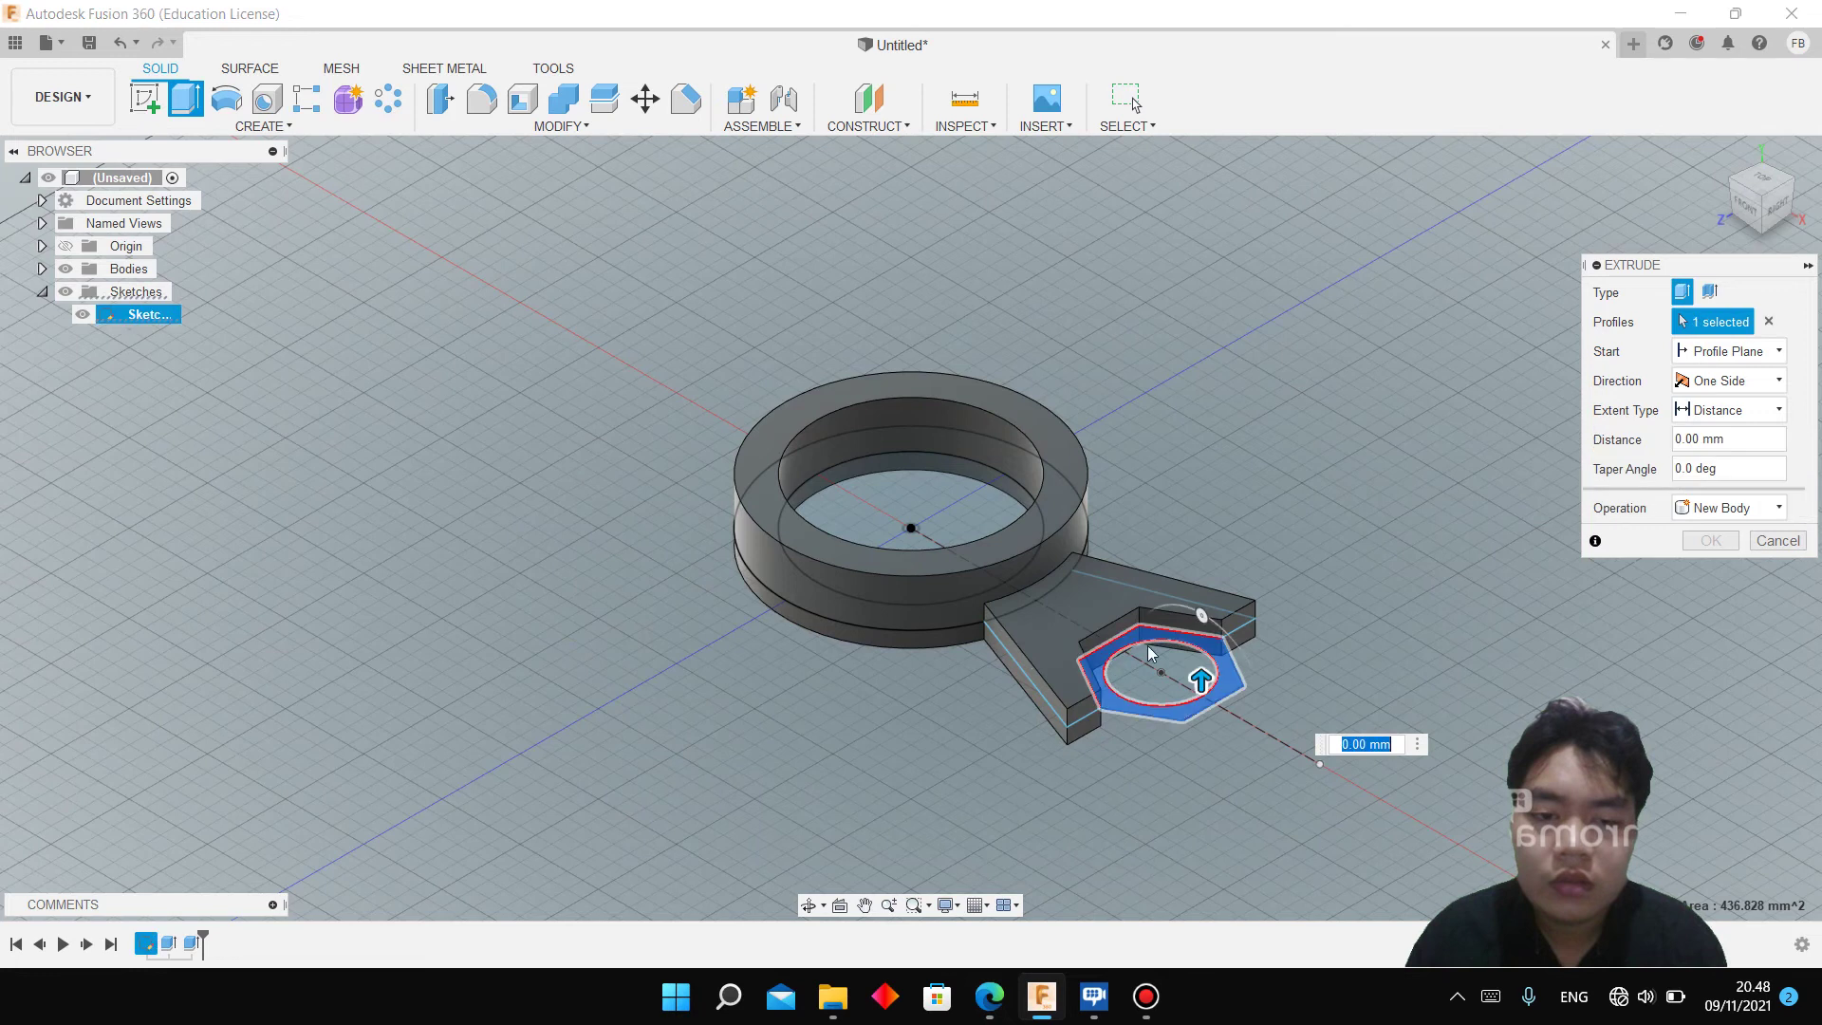
{"action": "left_click", "coordinate": [1762, 386]}
{"action": "left_click", "coordinate": [1718, 453]}
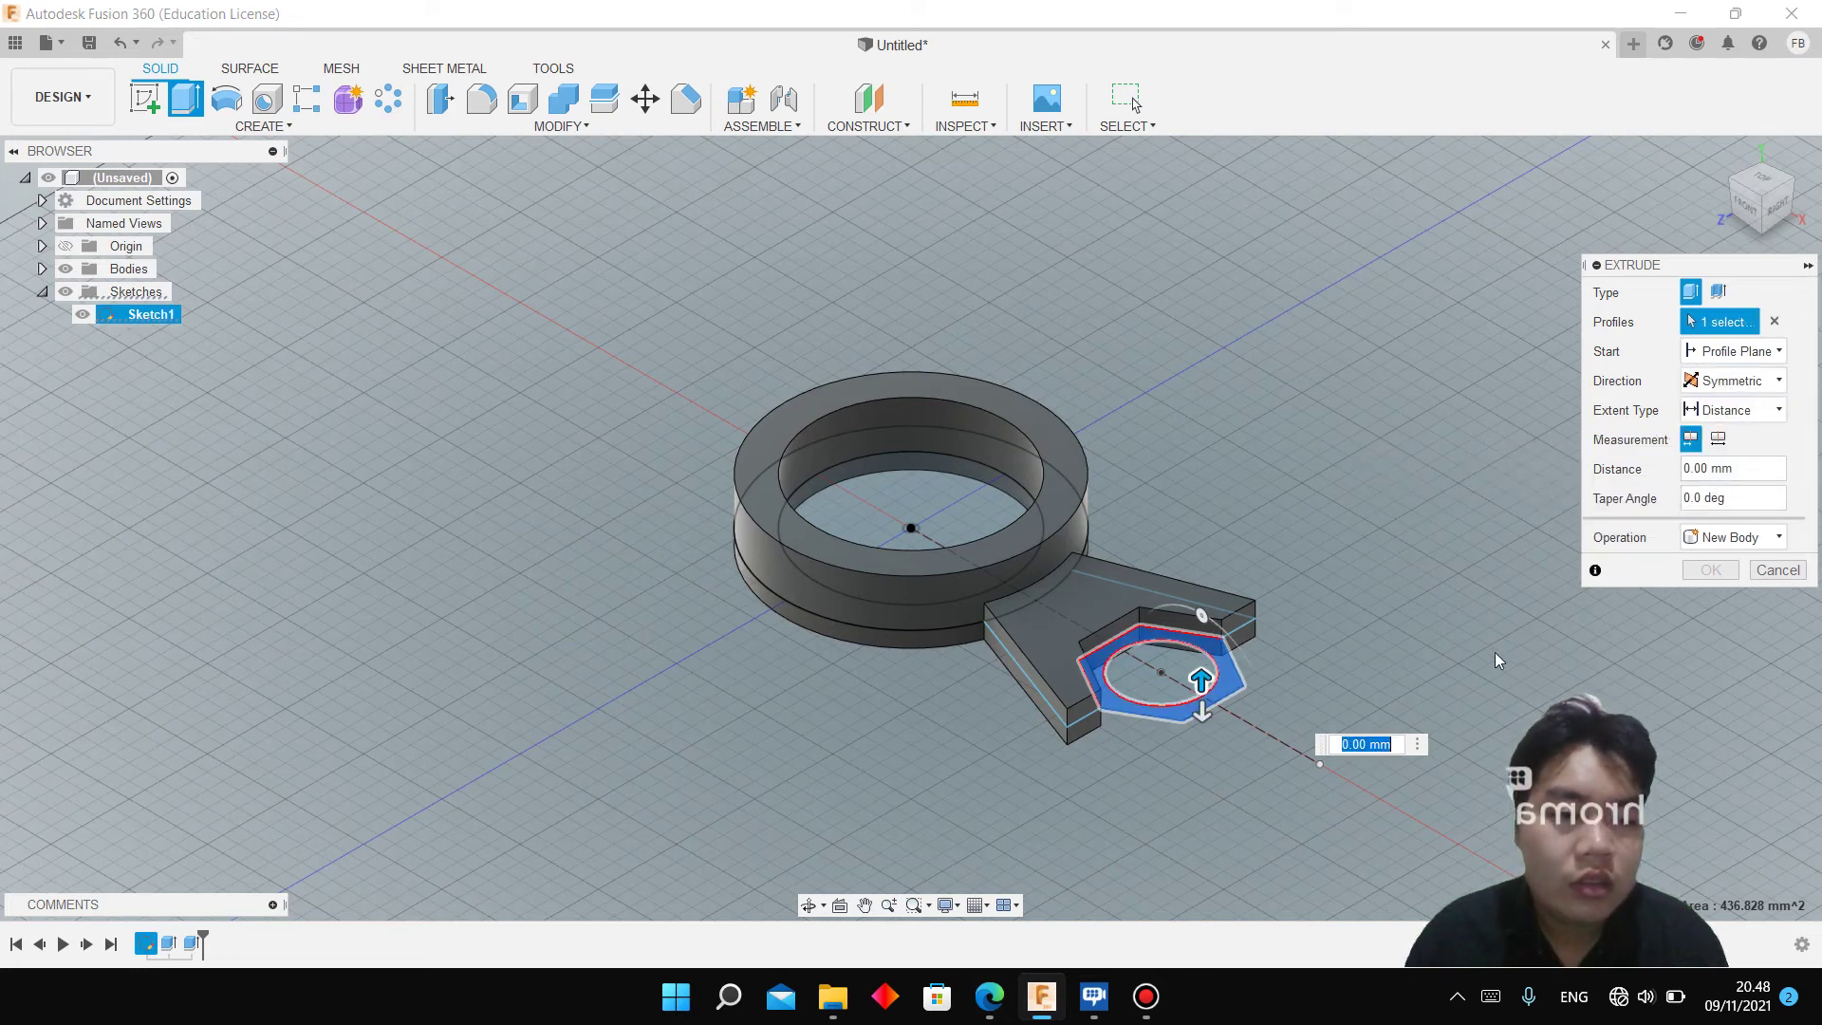
{"action": "type", "text": "10"}
{"action": "key", "text": "Return"}
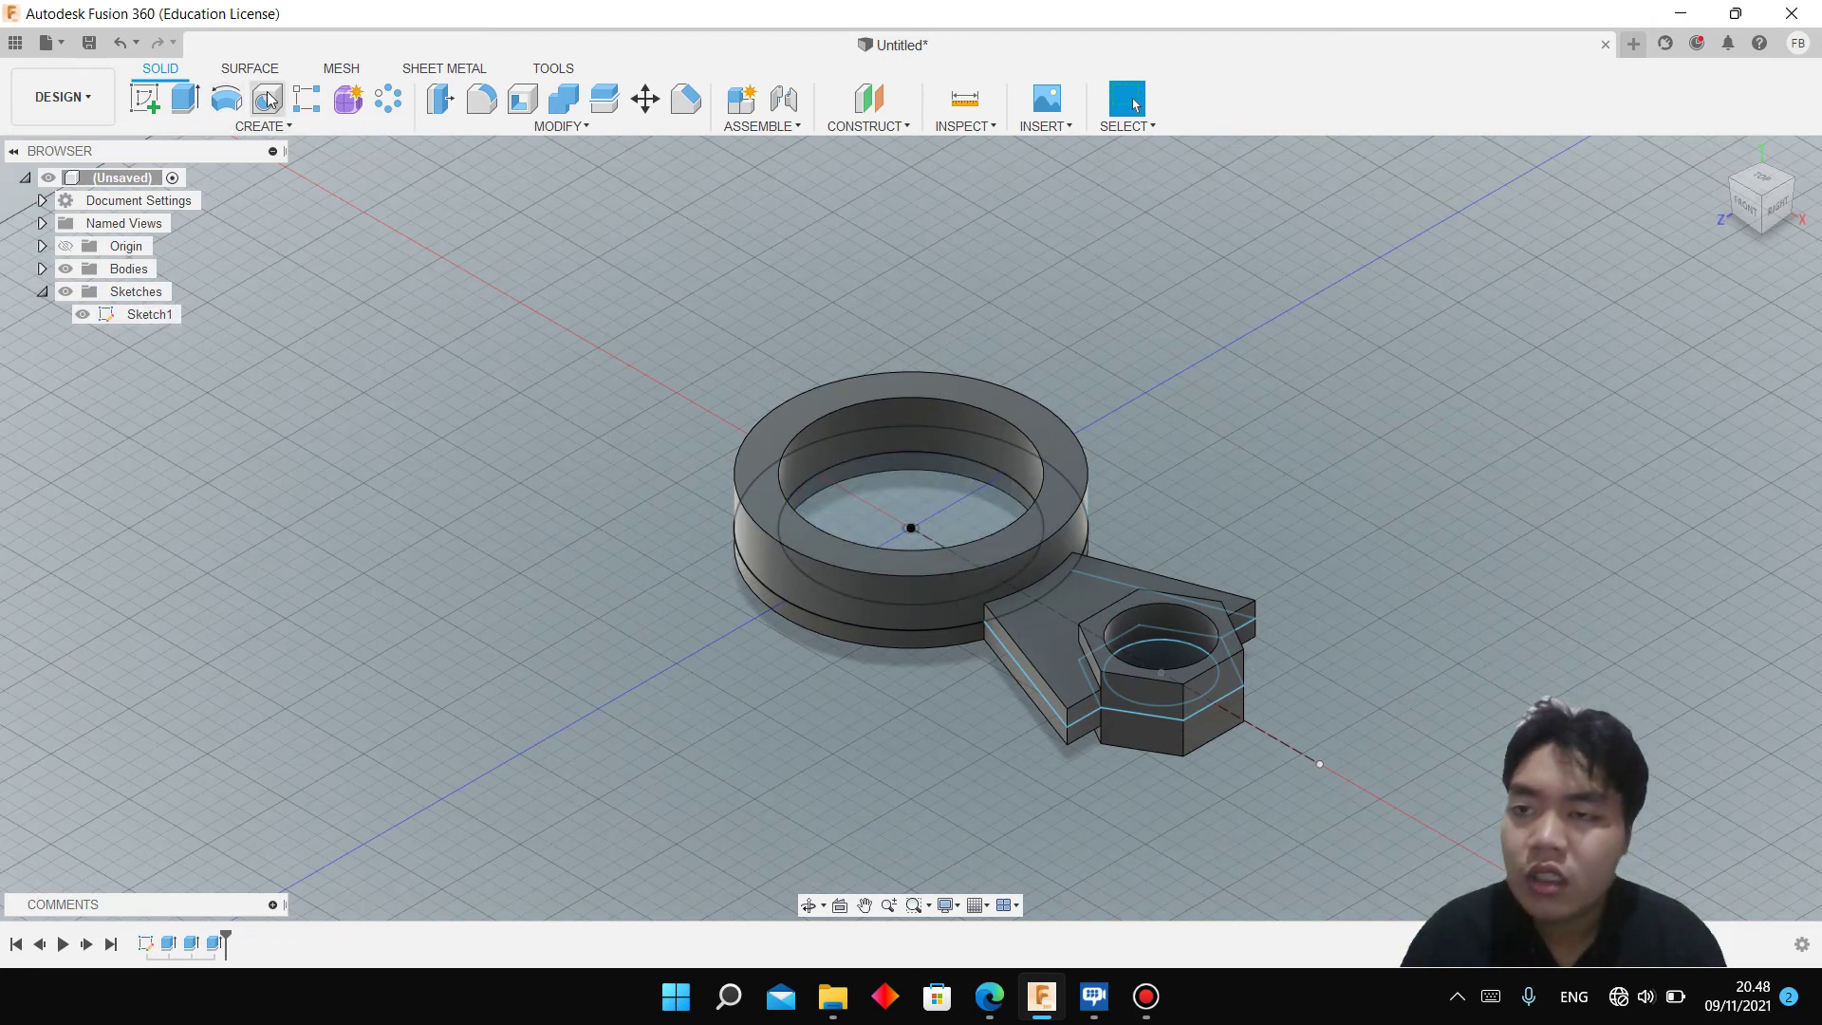
{"action": "left_click", "coordinate": [1234, 693]}
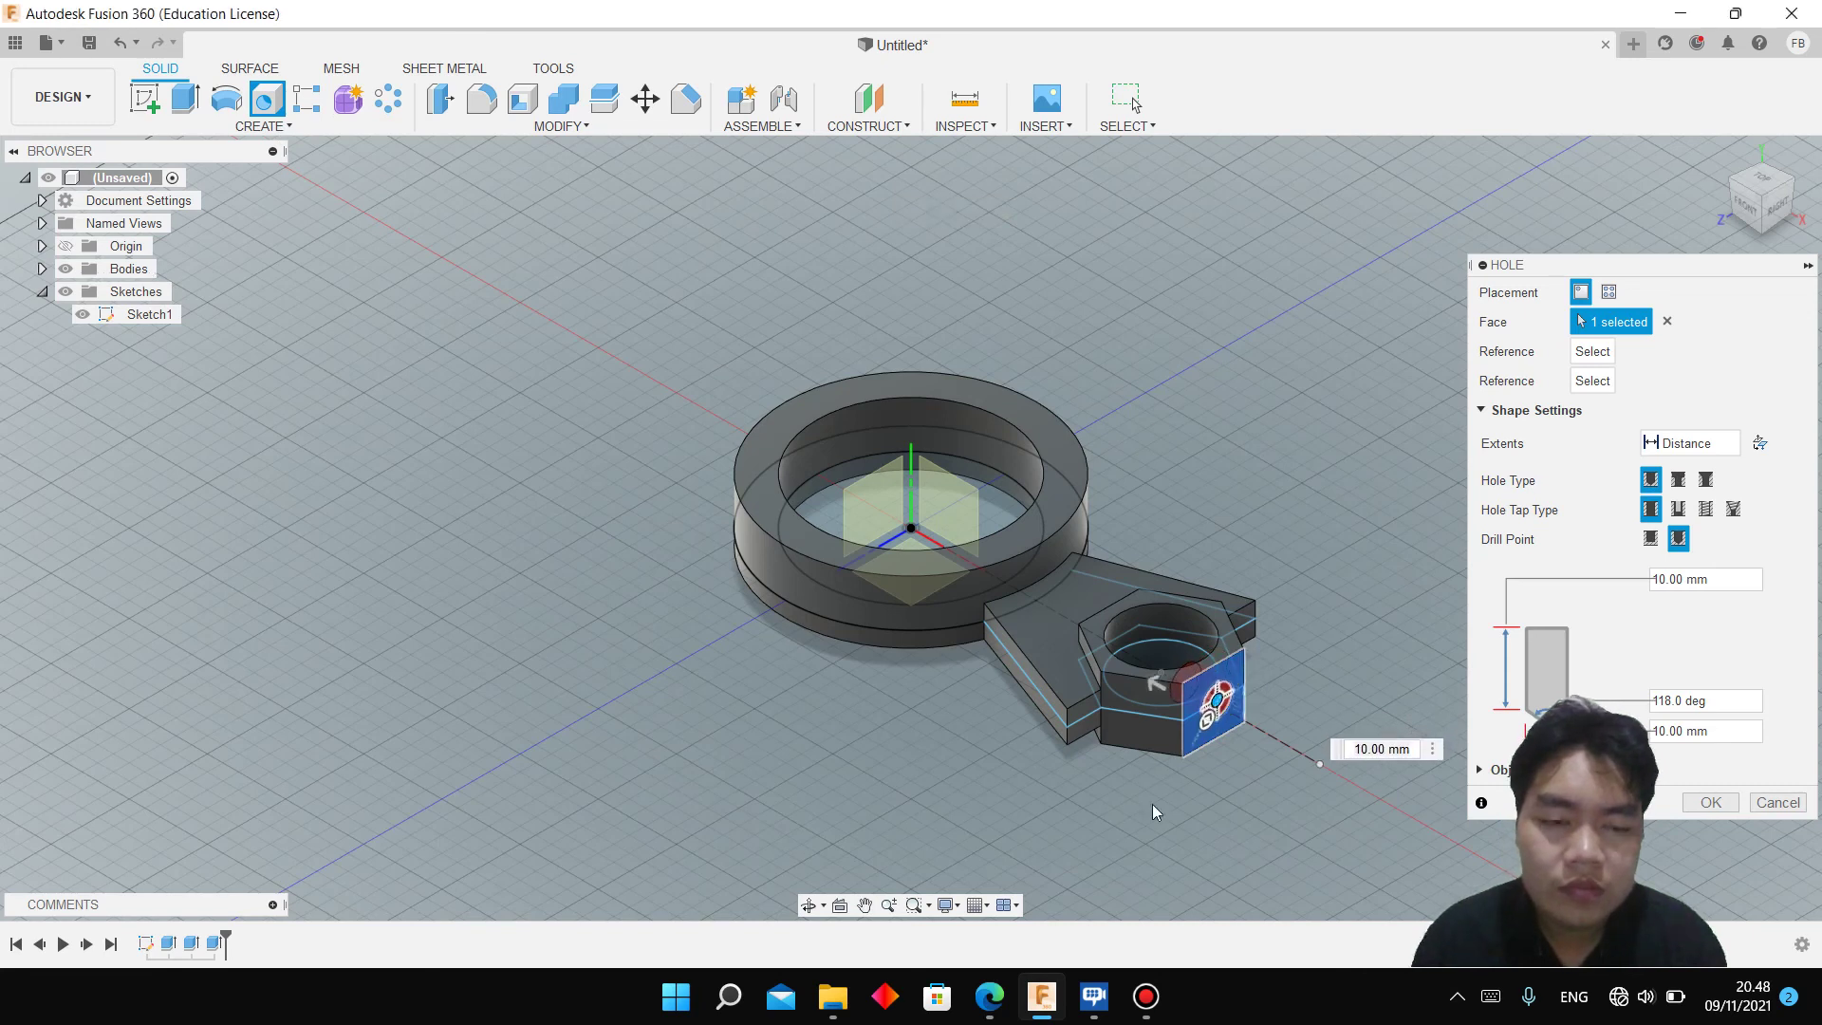
Check the drawing and set the side hole diameter to 12 mm
{"action": "left_click", "coordinate": [990, 997]}
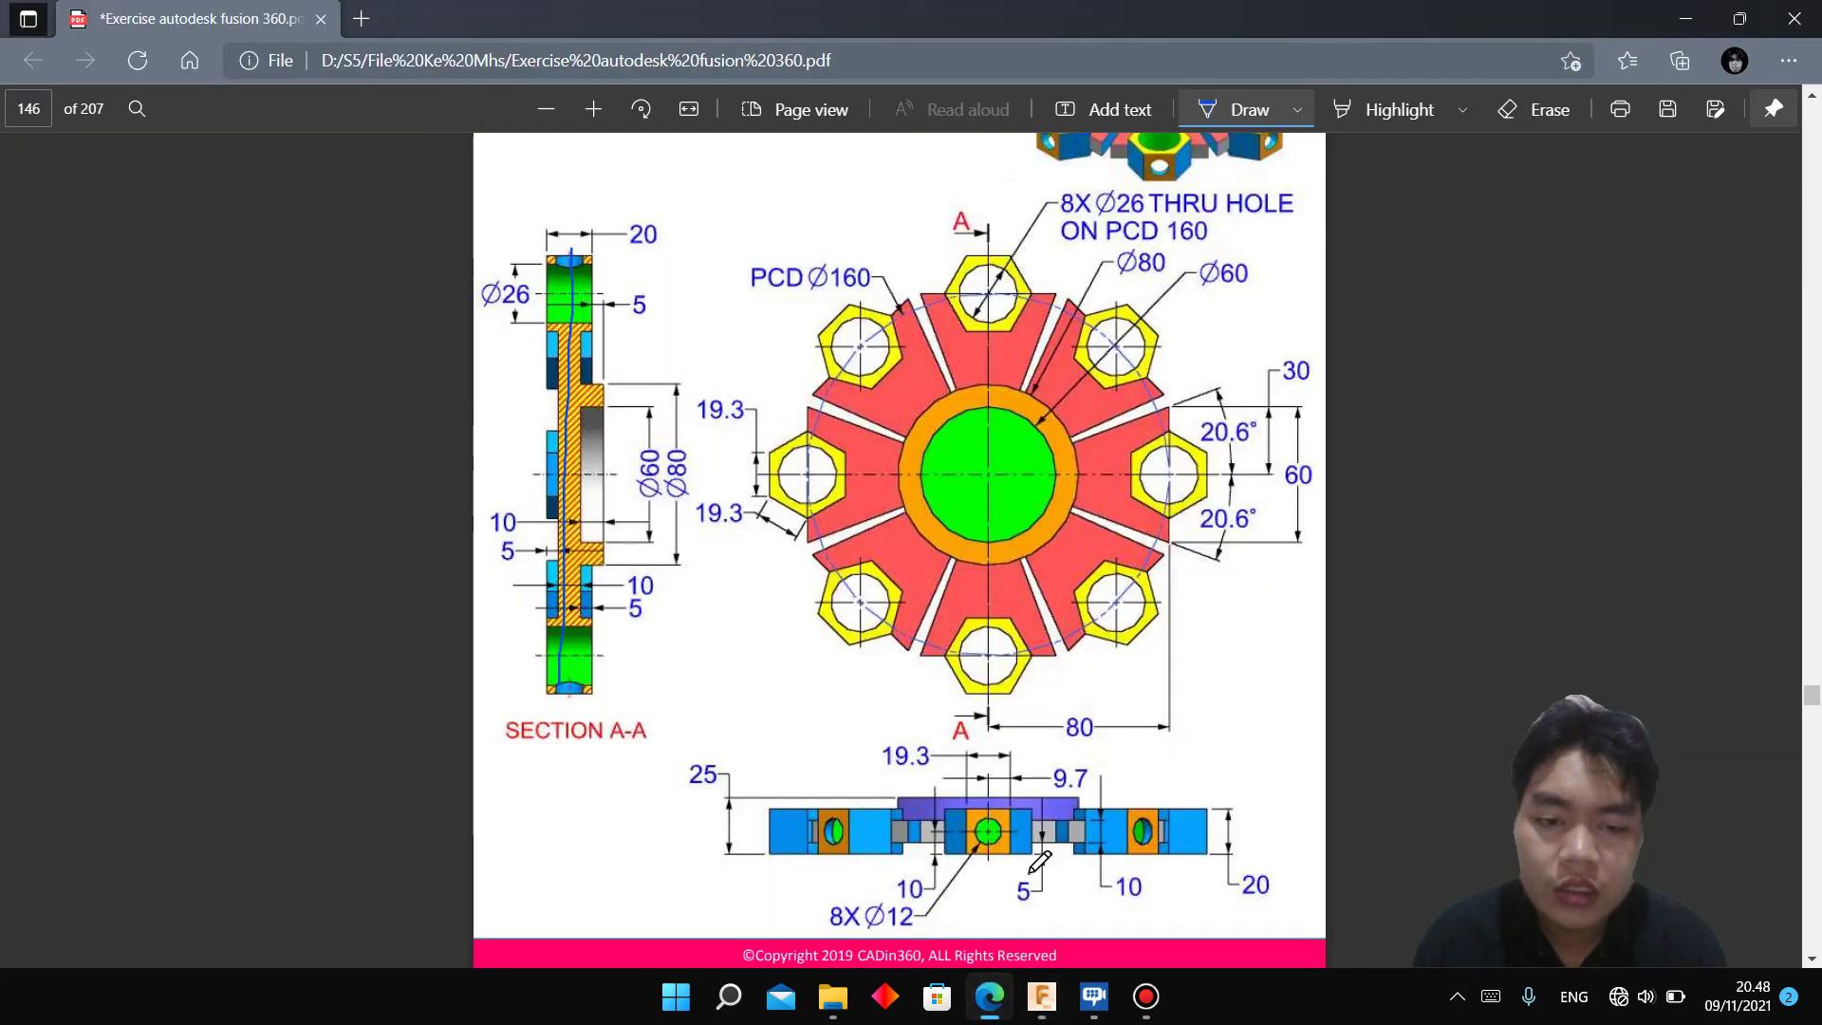
{"action": "left_click", "coordinate": [1040, 1014]}
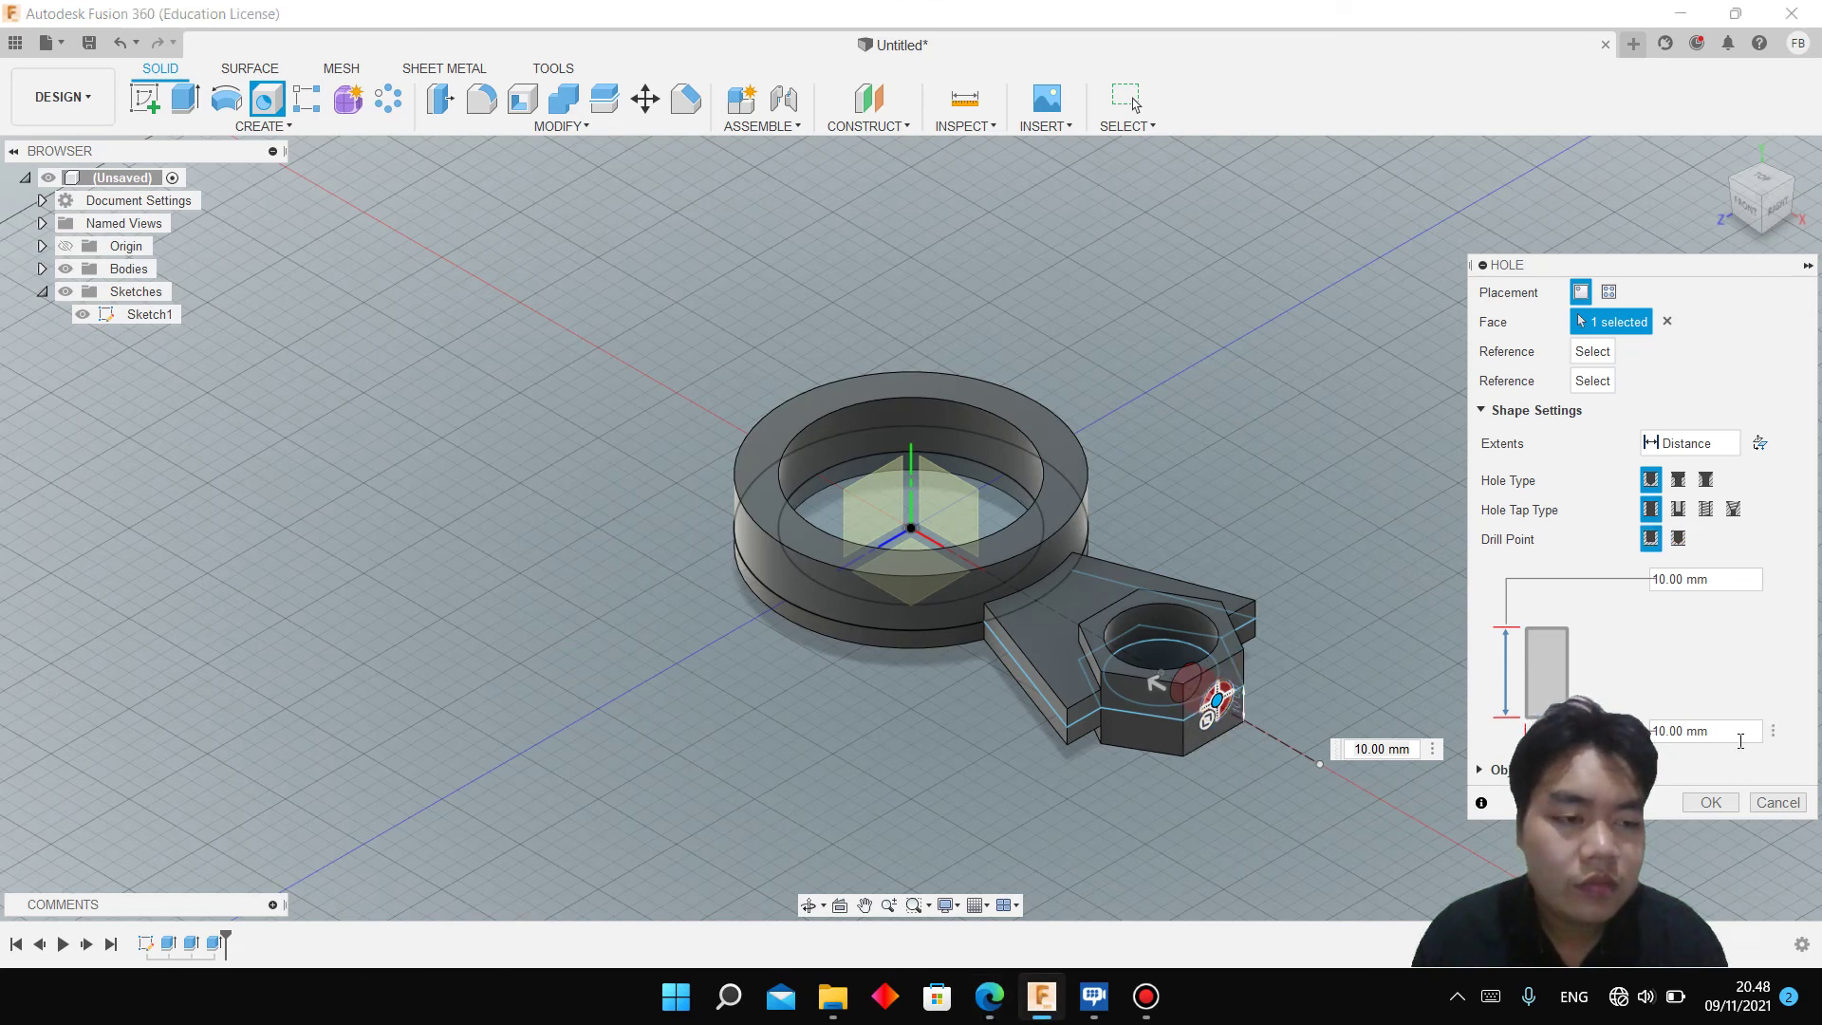
{"action": "left_click", "coordinate": [1711, 732]}
{"action": "type", "text": "12"}
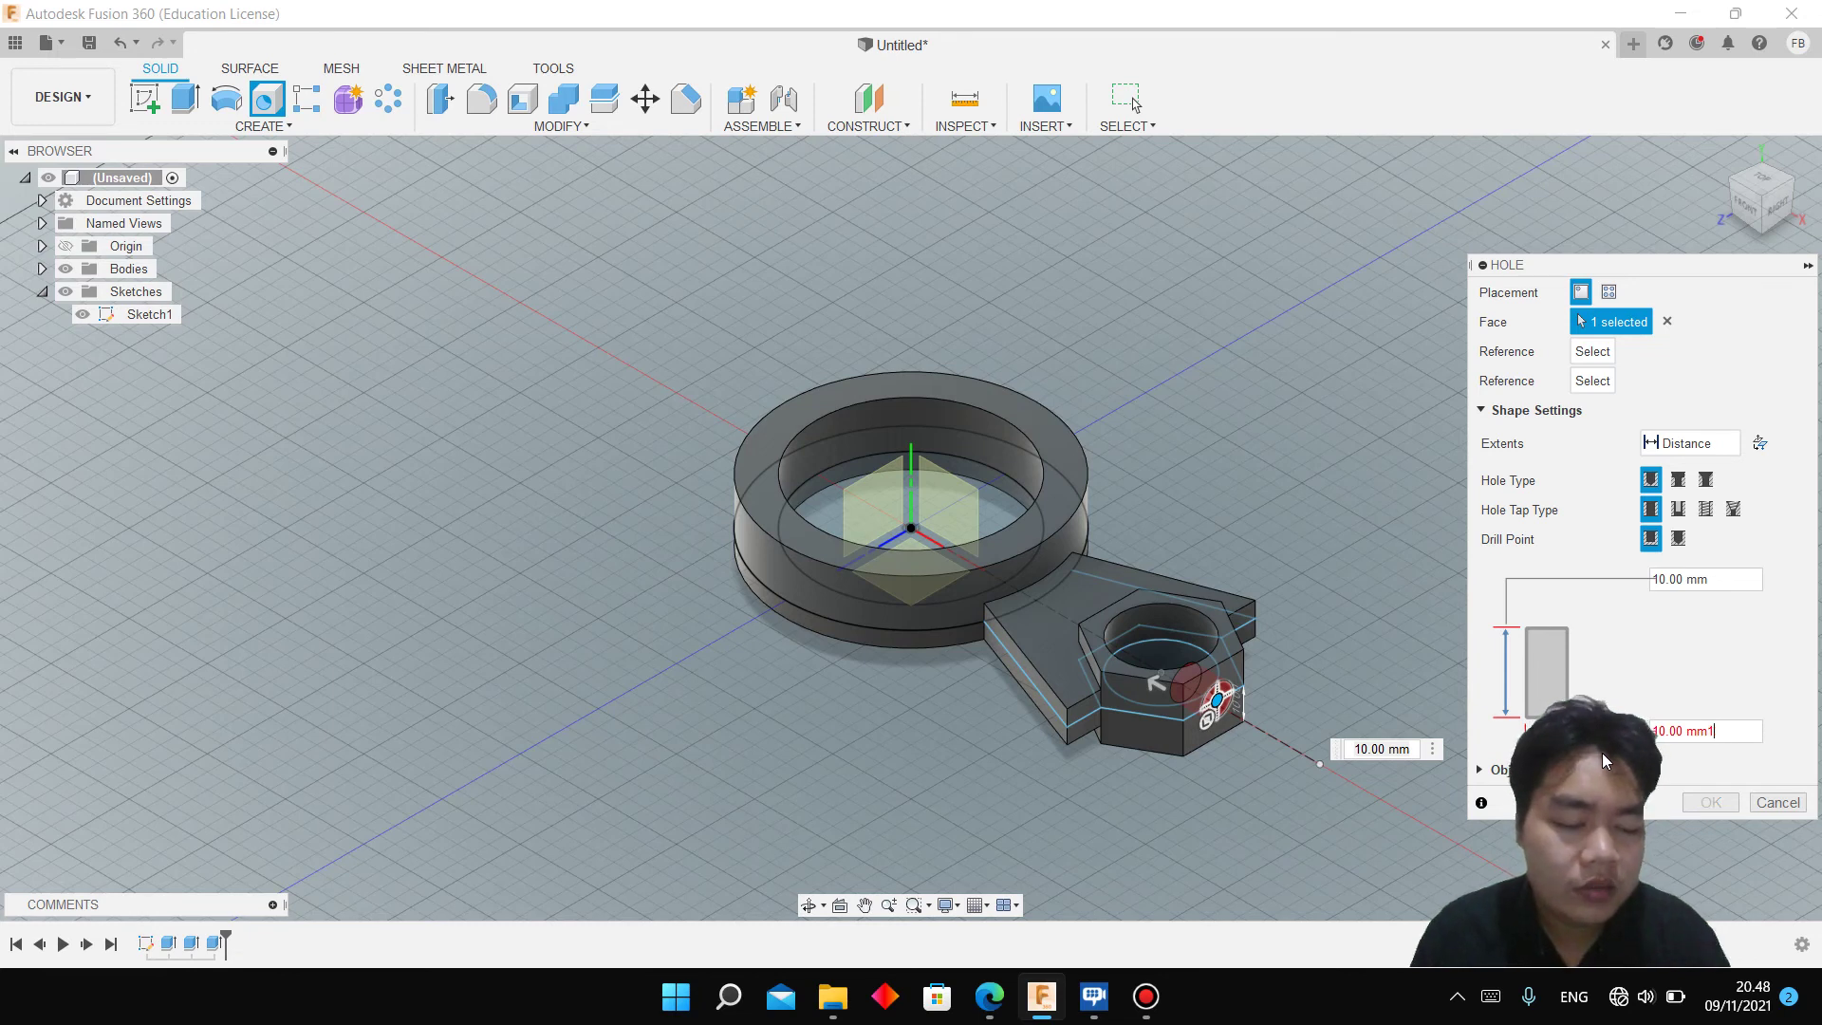
{"action": "key", "text": "ctrl+a"}
{"action": "key", "text": "BackSpace"}
{"action": "type", "text": "12"}
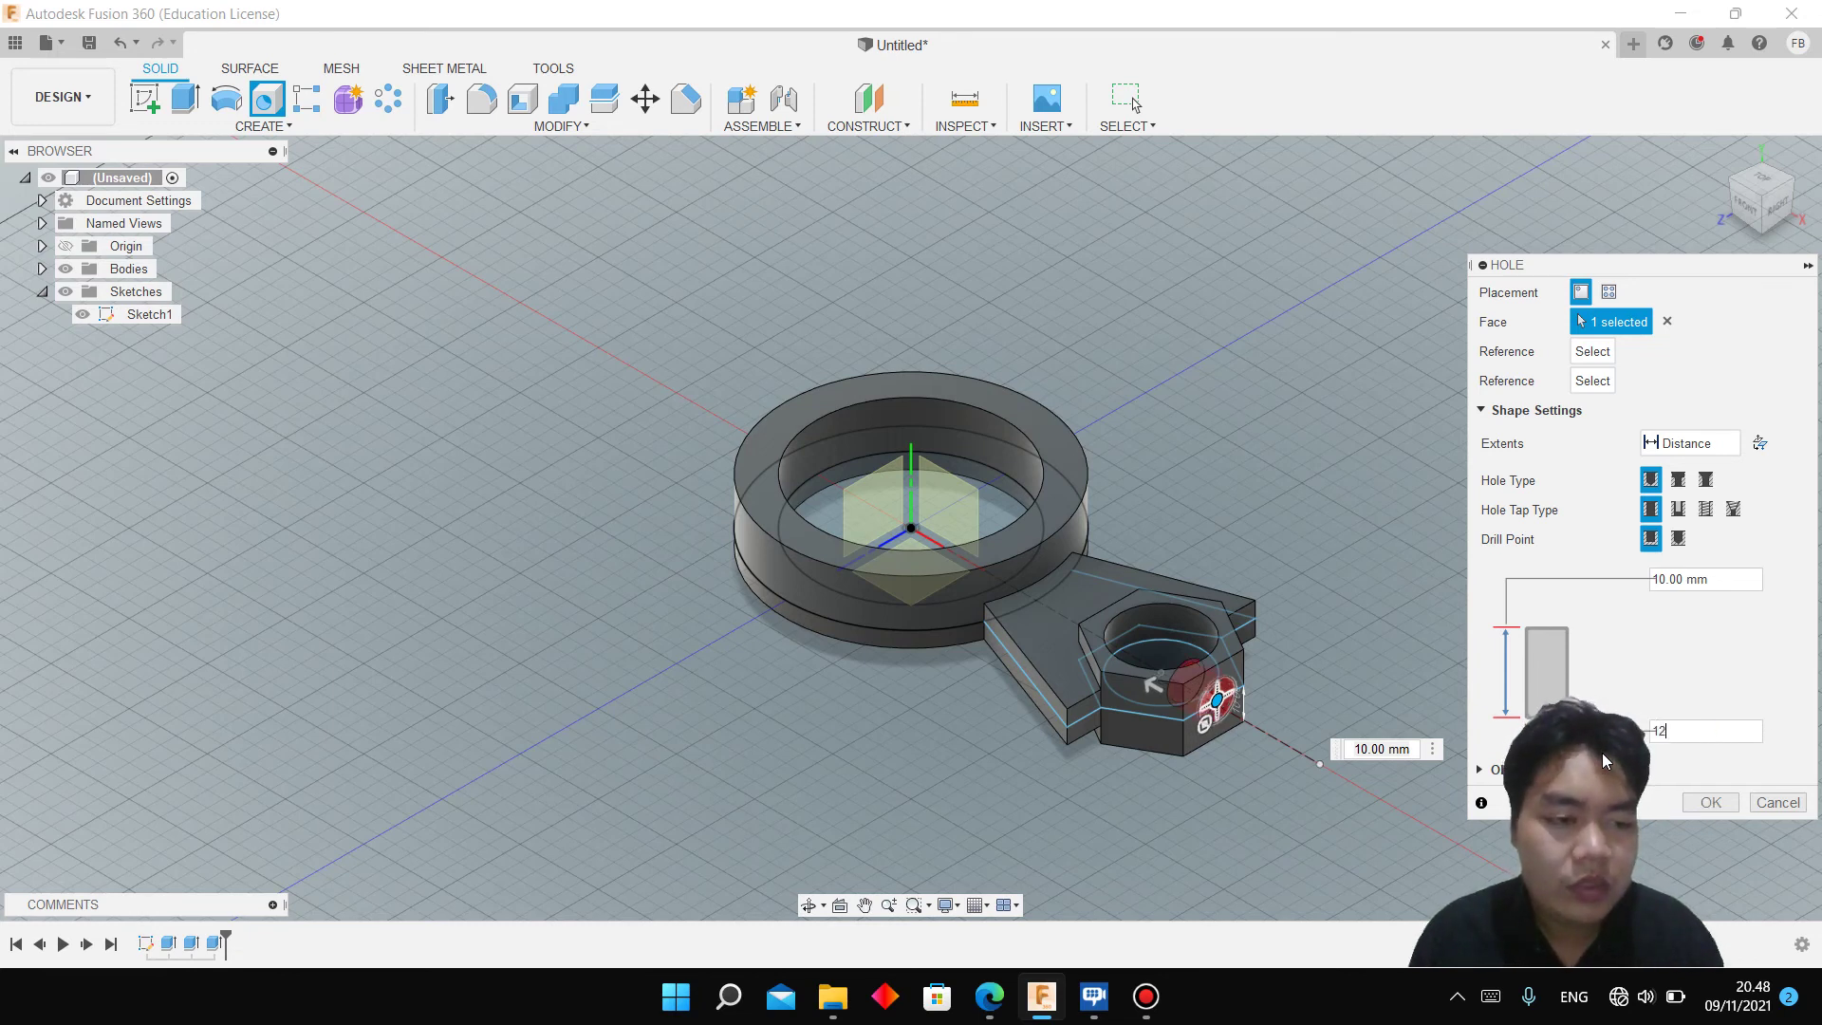
Position the hole 10 mm and 9.7 mm from two boss edges and create it
{"action": "left_click", "coordinate": [1232, 667]}
{"action": "mouse_move", "coordinate": [988, 996]}
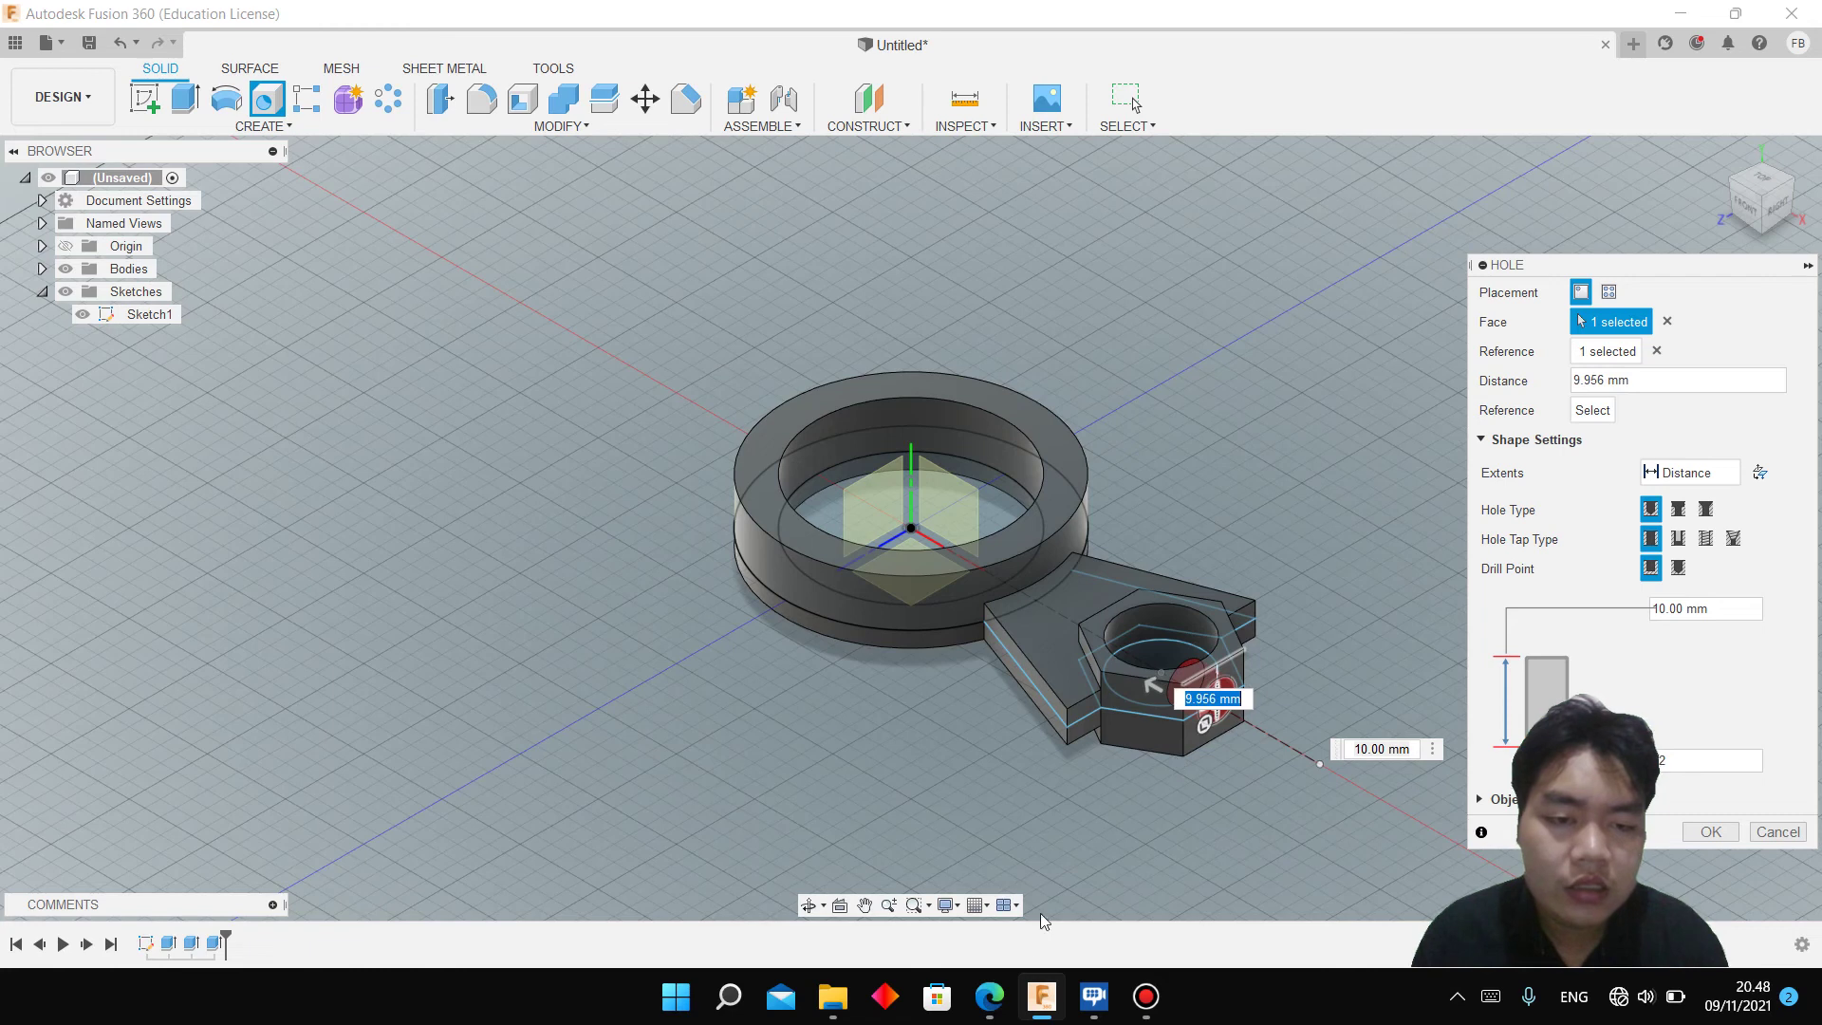
{"action": "left_click", "coordinate": [1001, 887]}
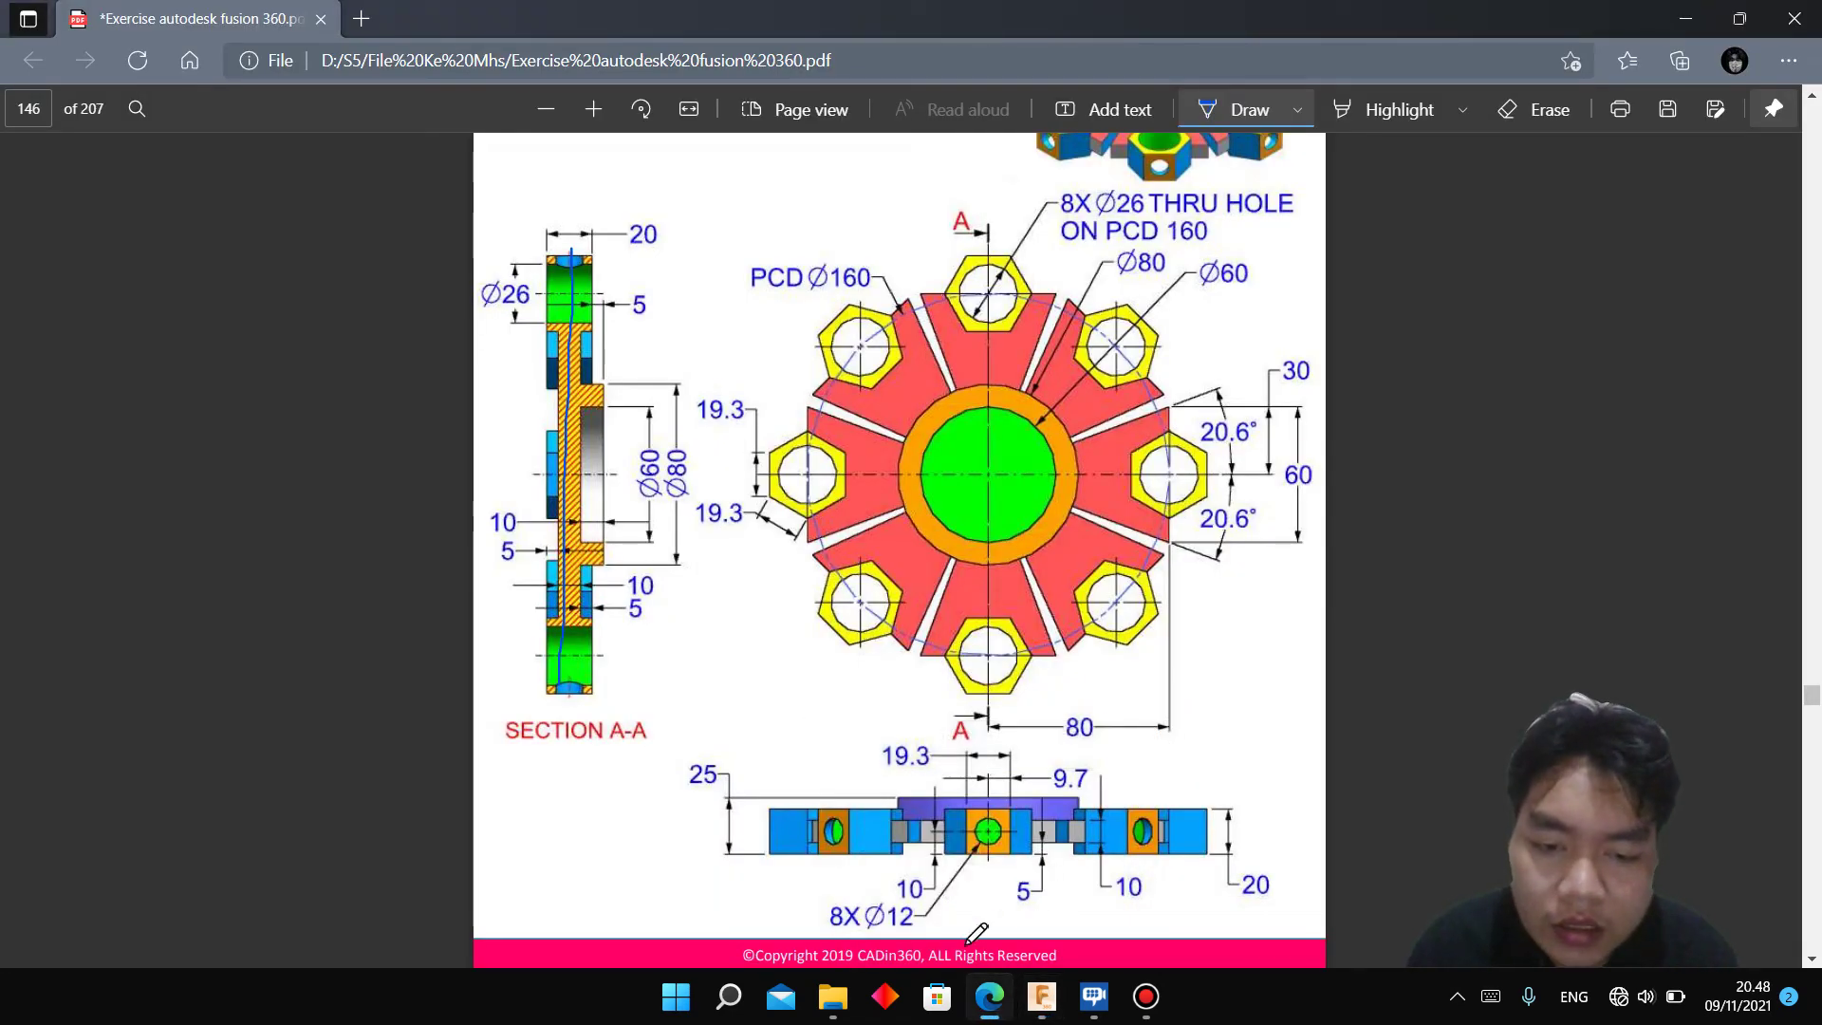
{"action": "mouse_move", "coordinate": [1094, 997]}
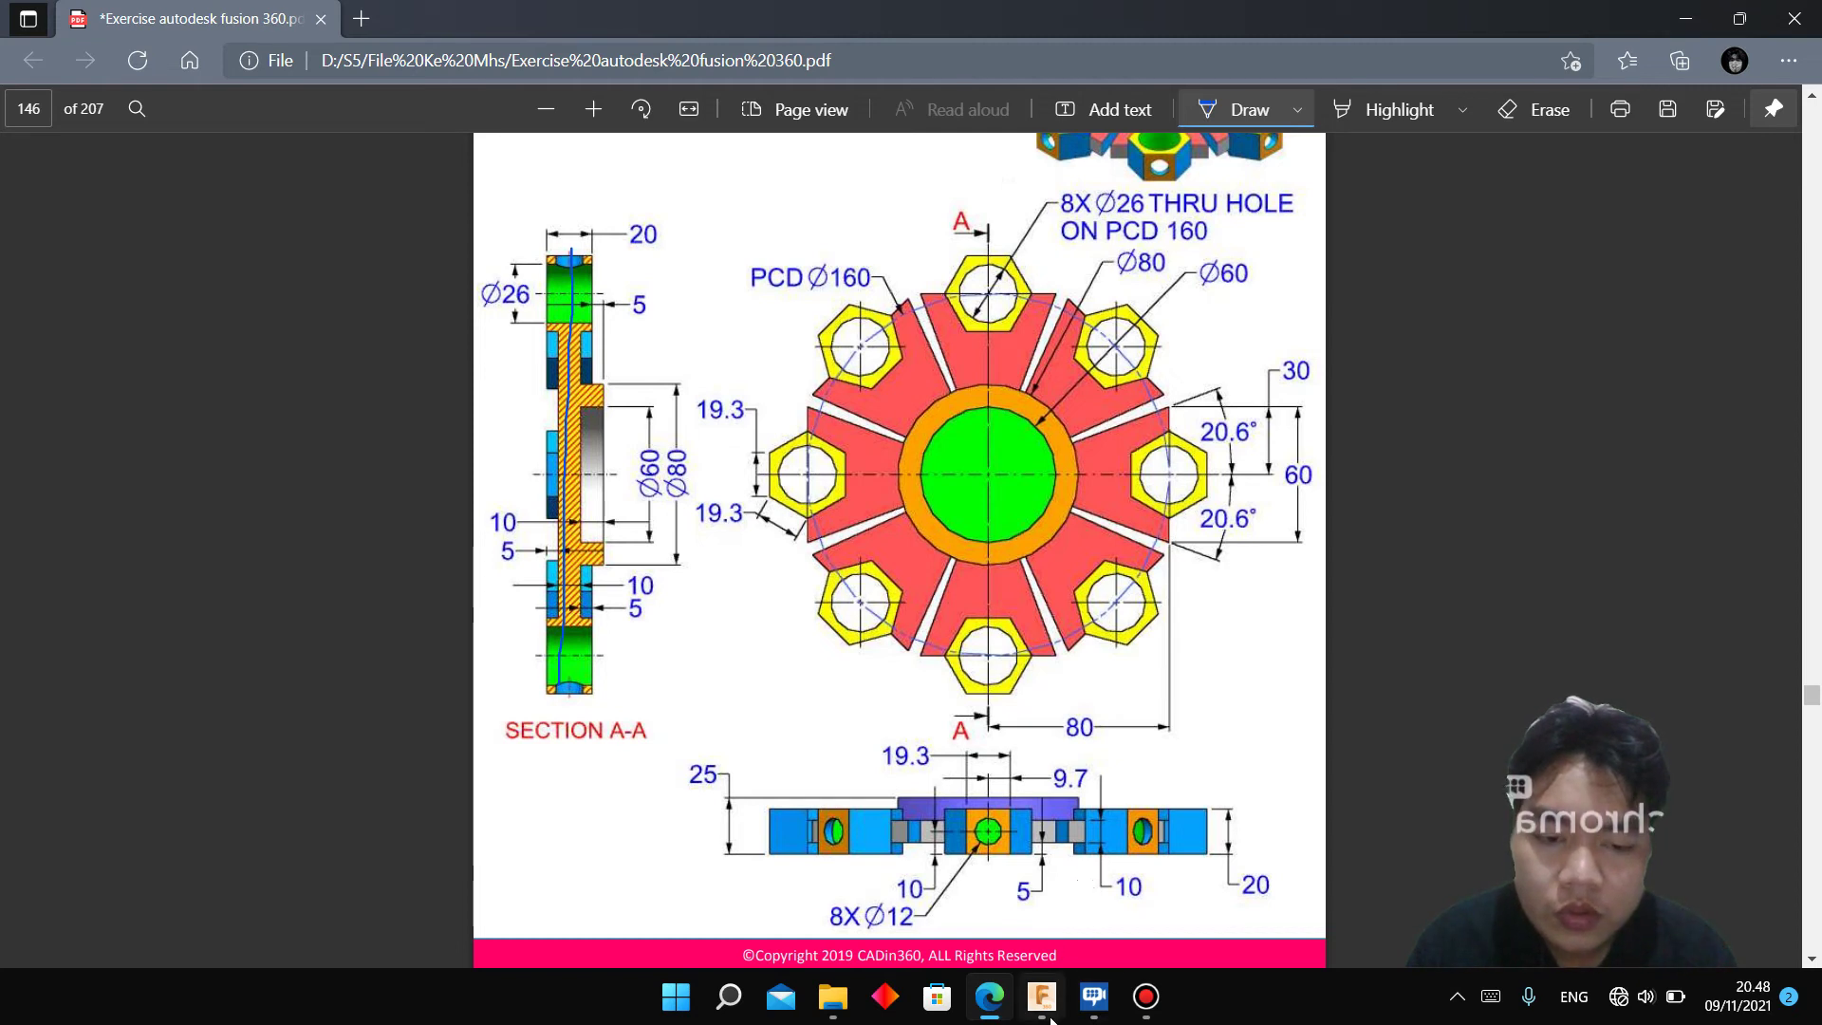
{"action": "left_click", "coordinate": [1048, 1014]}
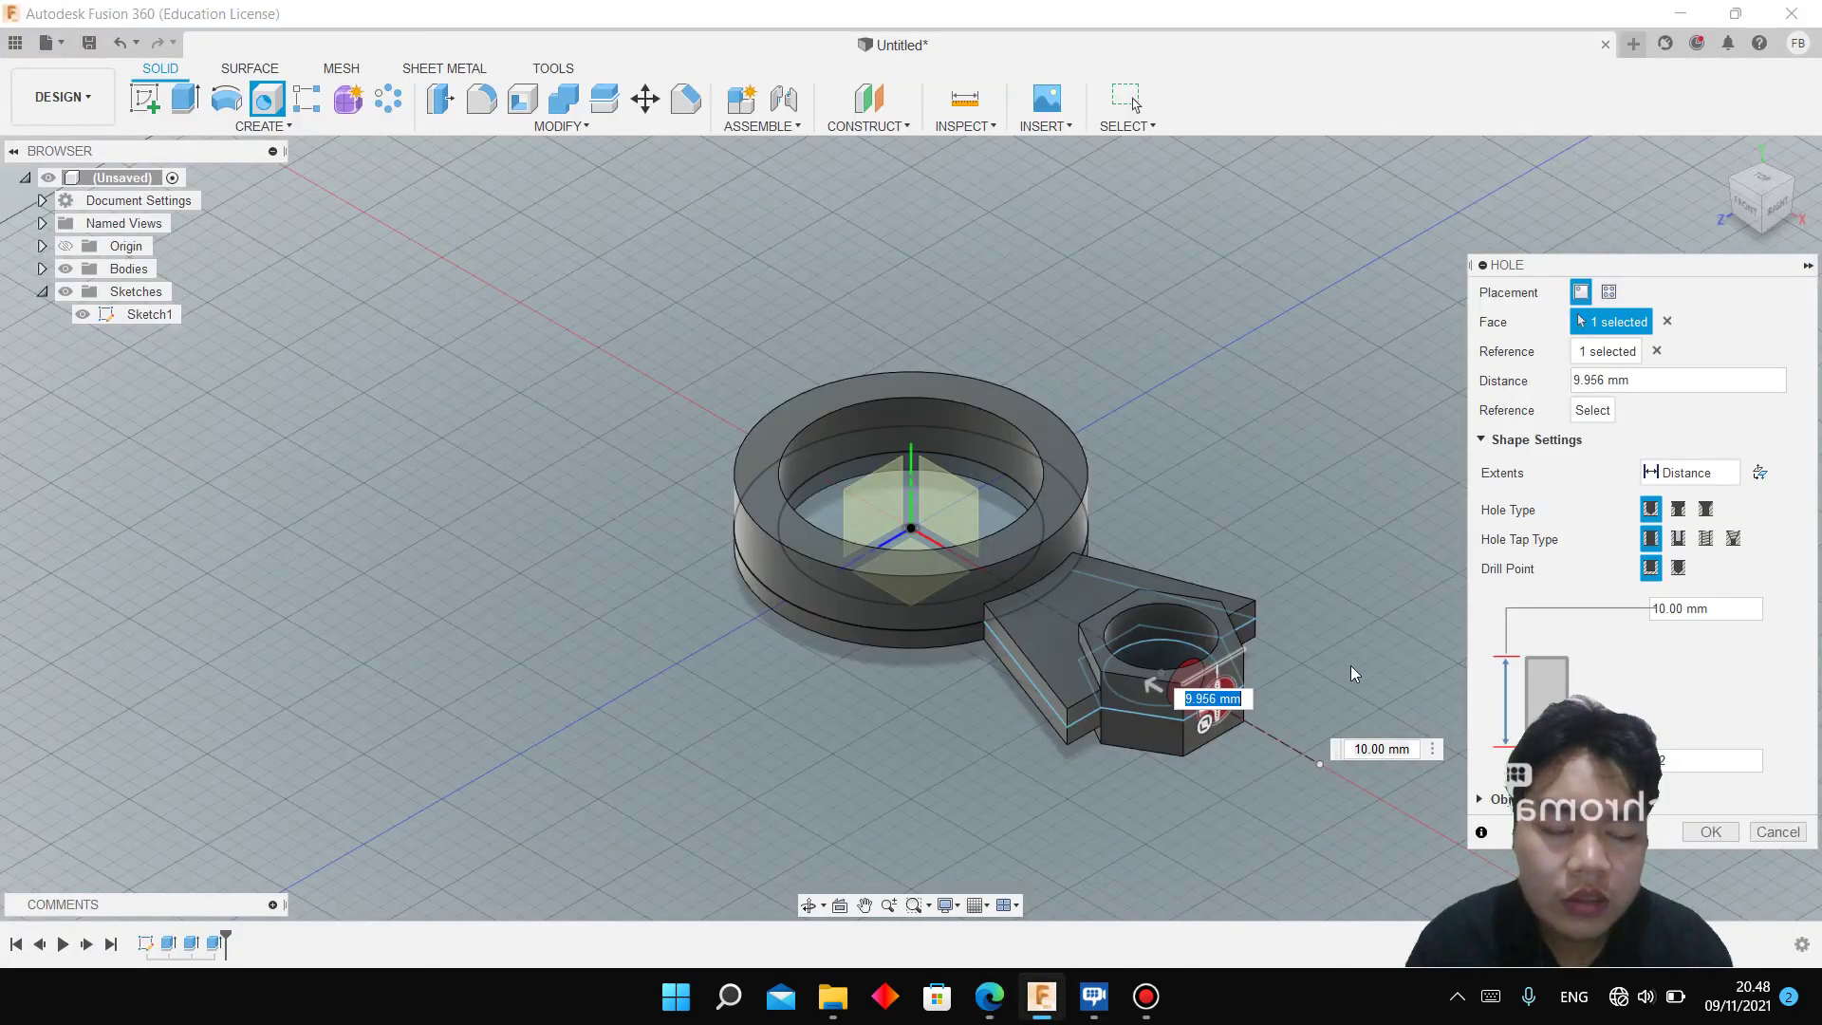
{"action": "type", "text": "10"}
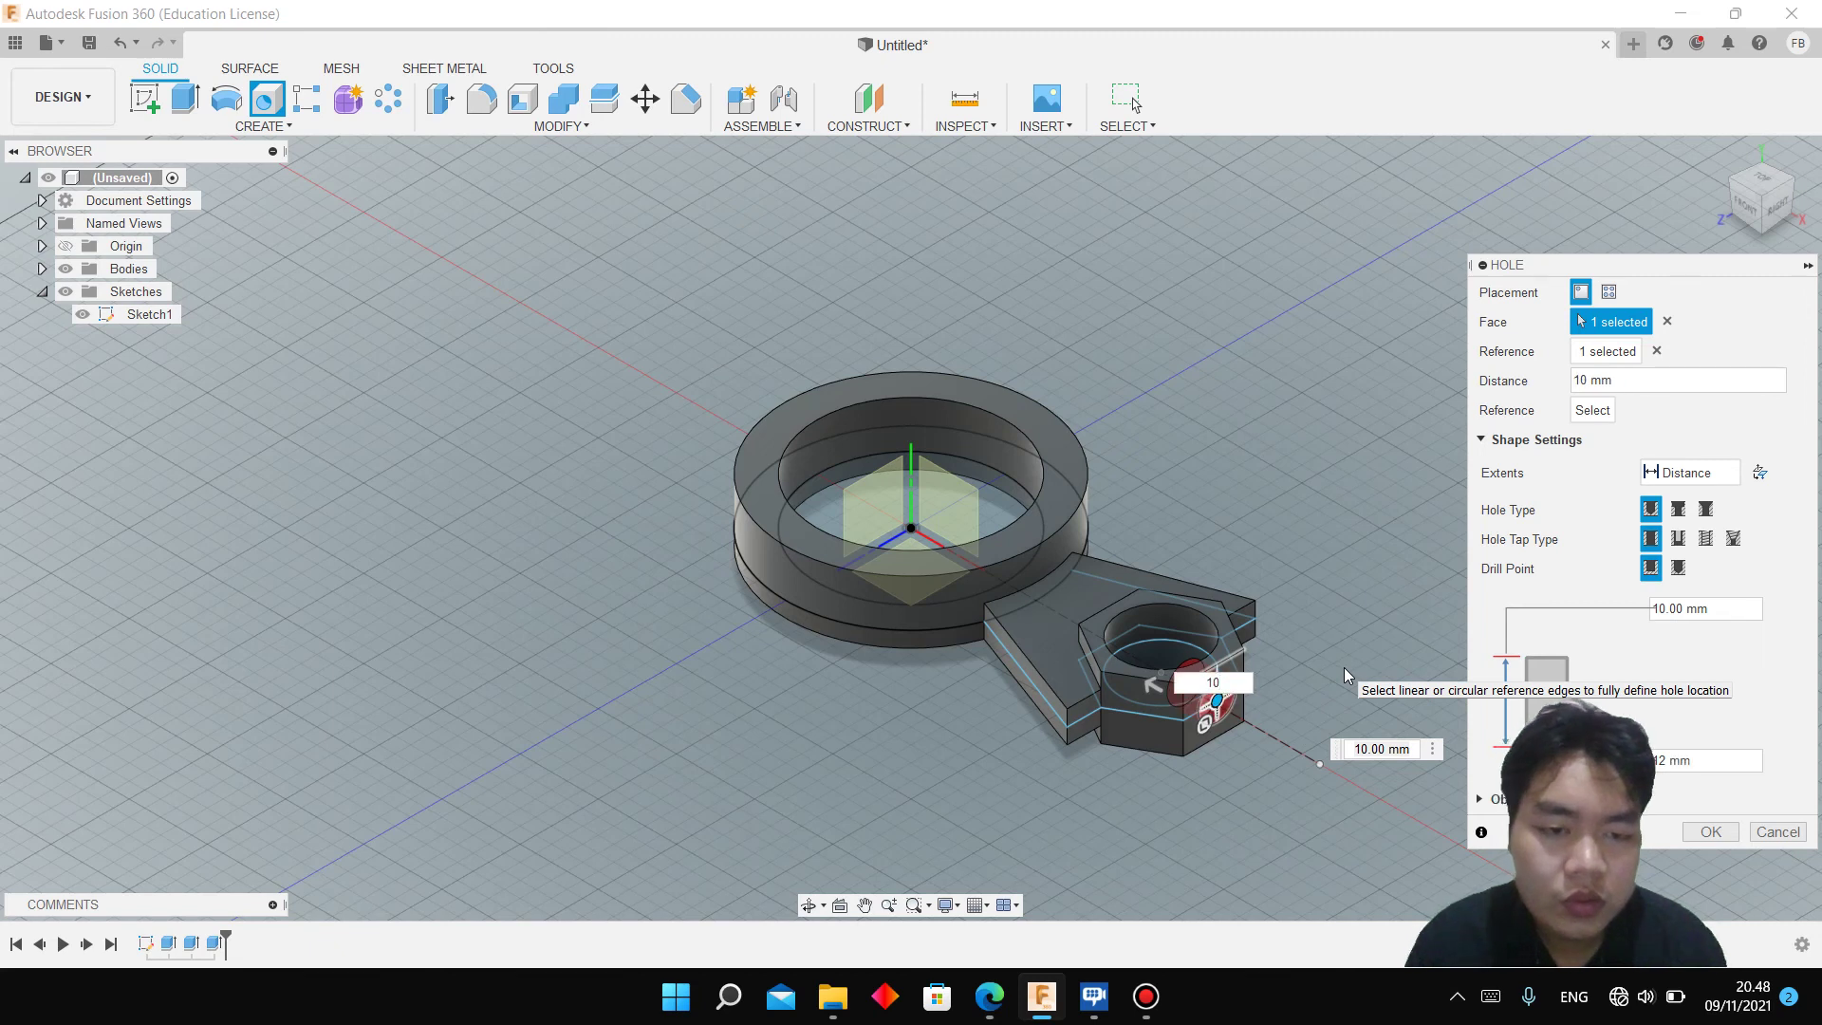
{"action": "left_click", "coordinate": [990, 997]}
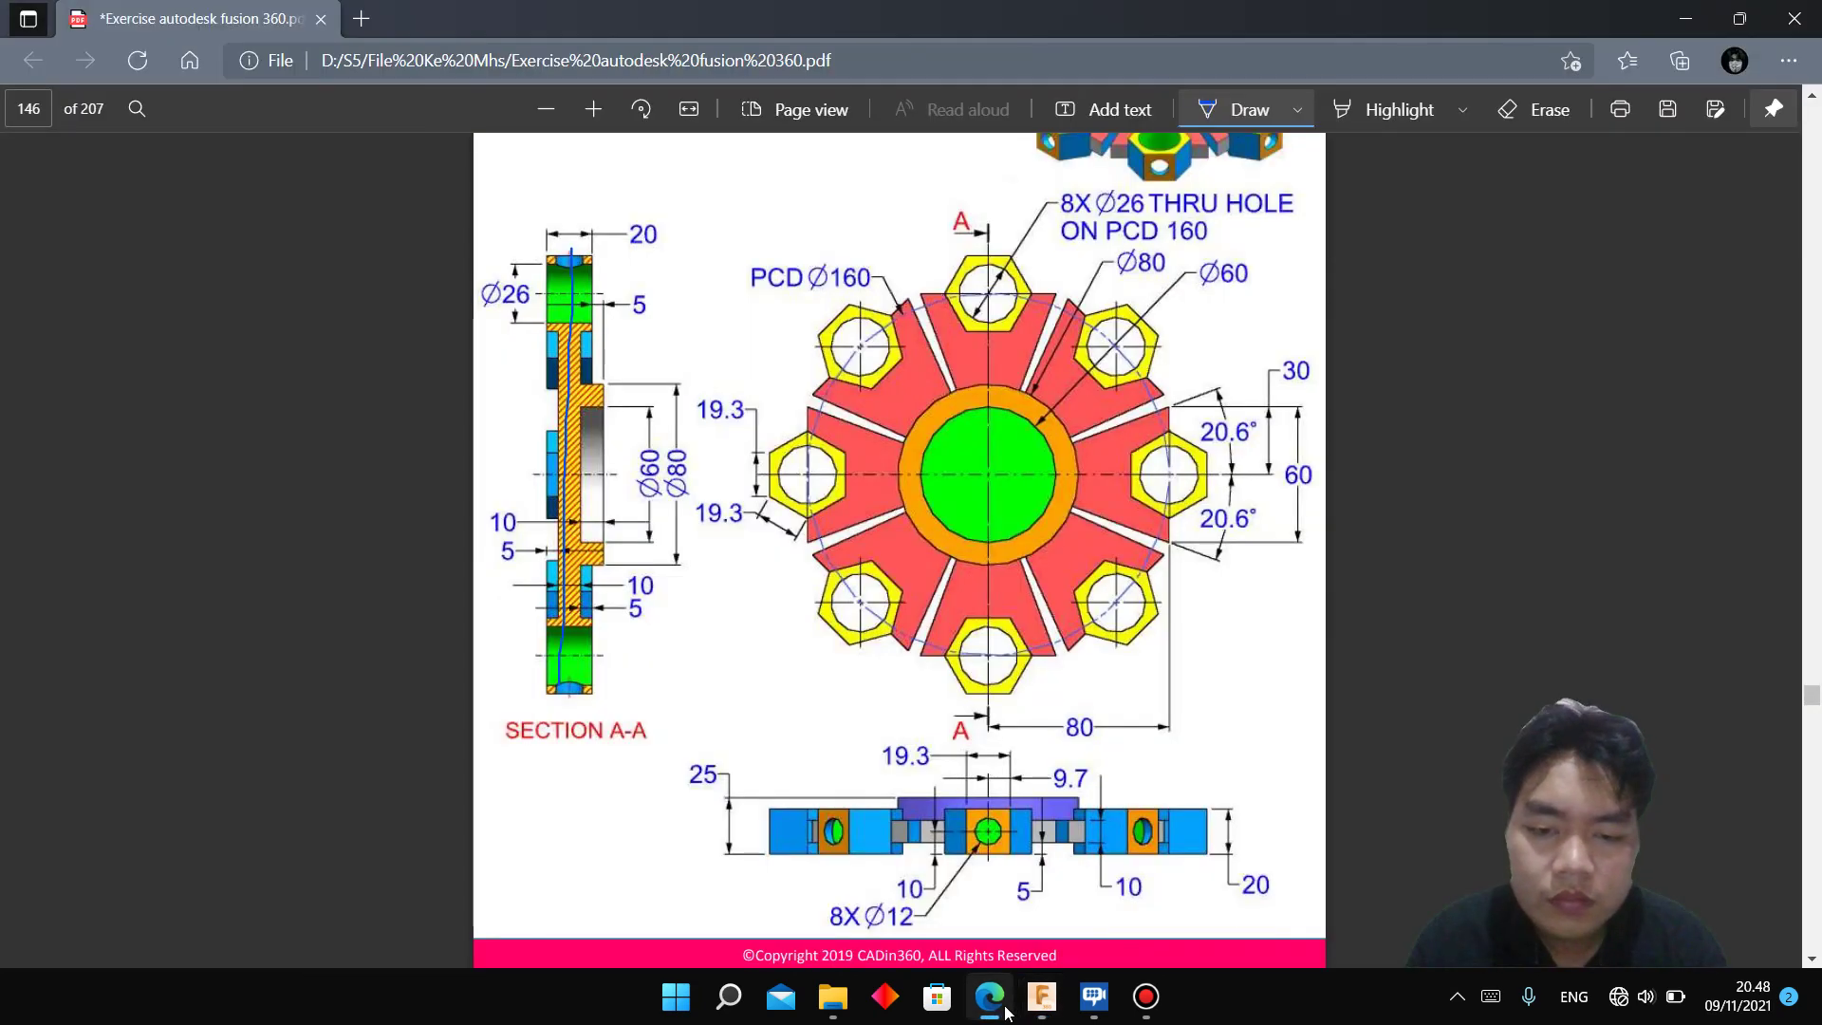
{"action": "left_click", "coordinate": [1165, 845]}
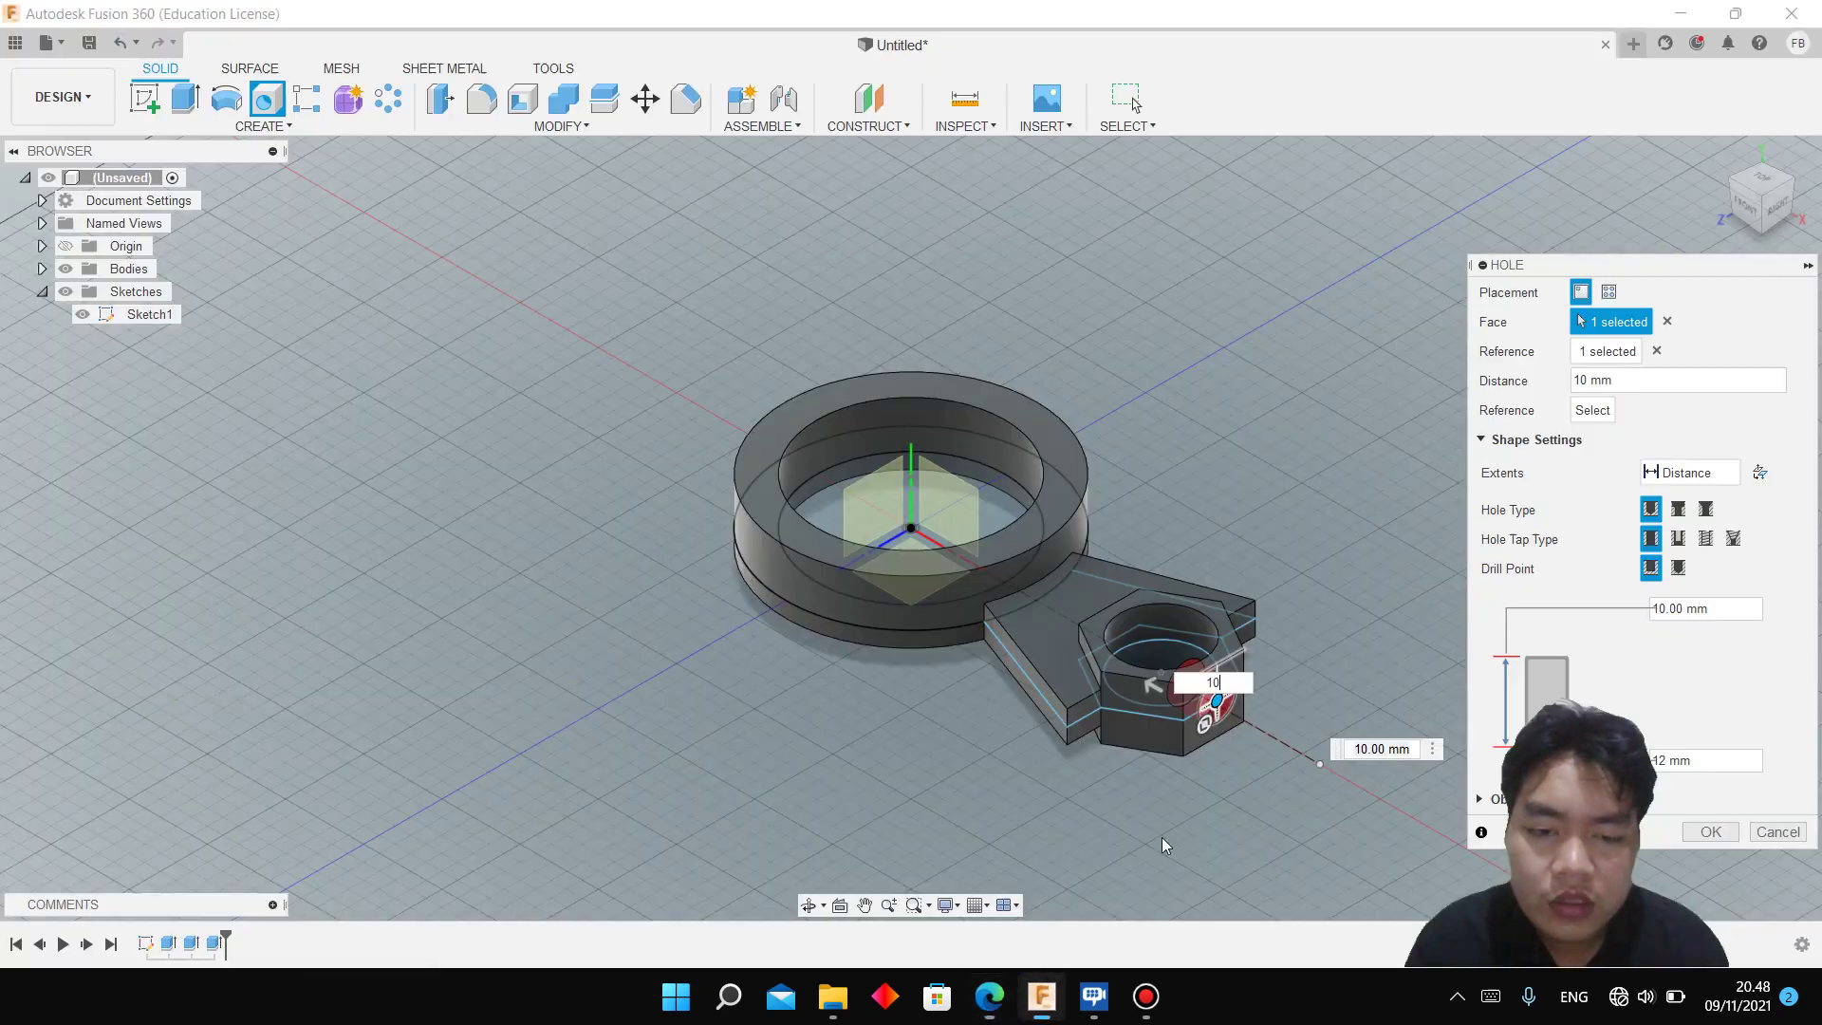
{"action": "left_click", "coordinate": [1245, 659]}
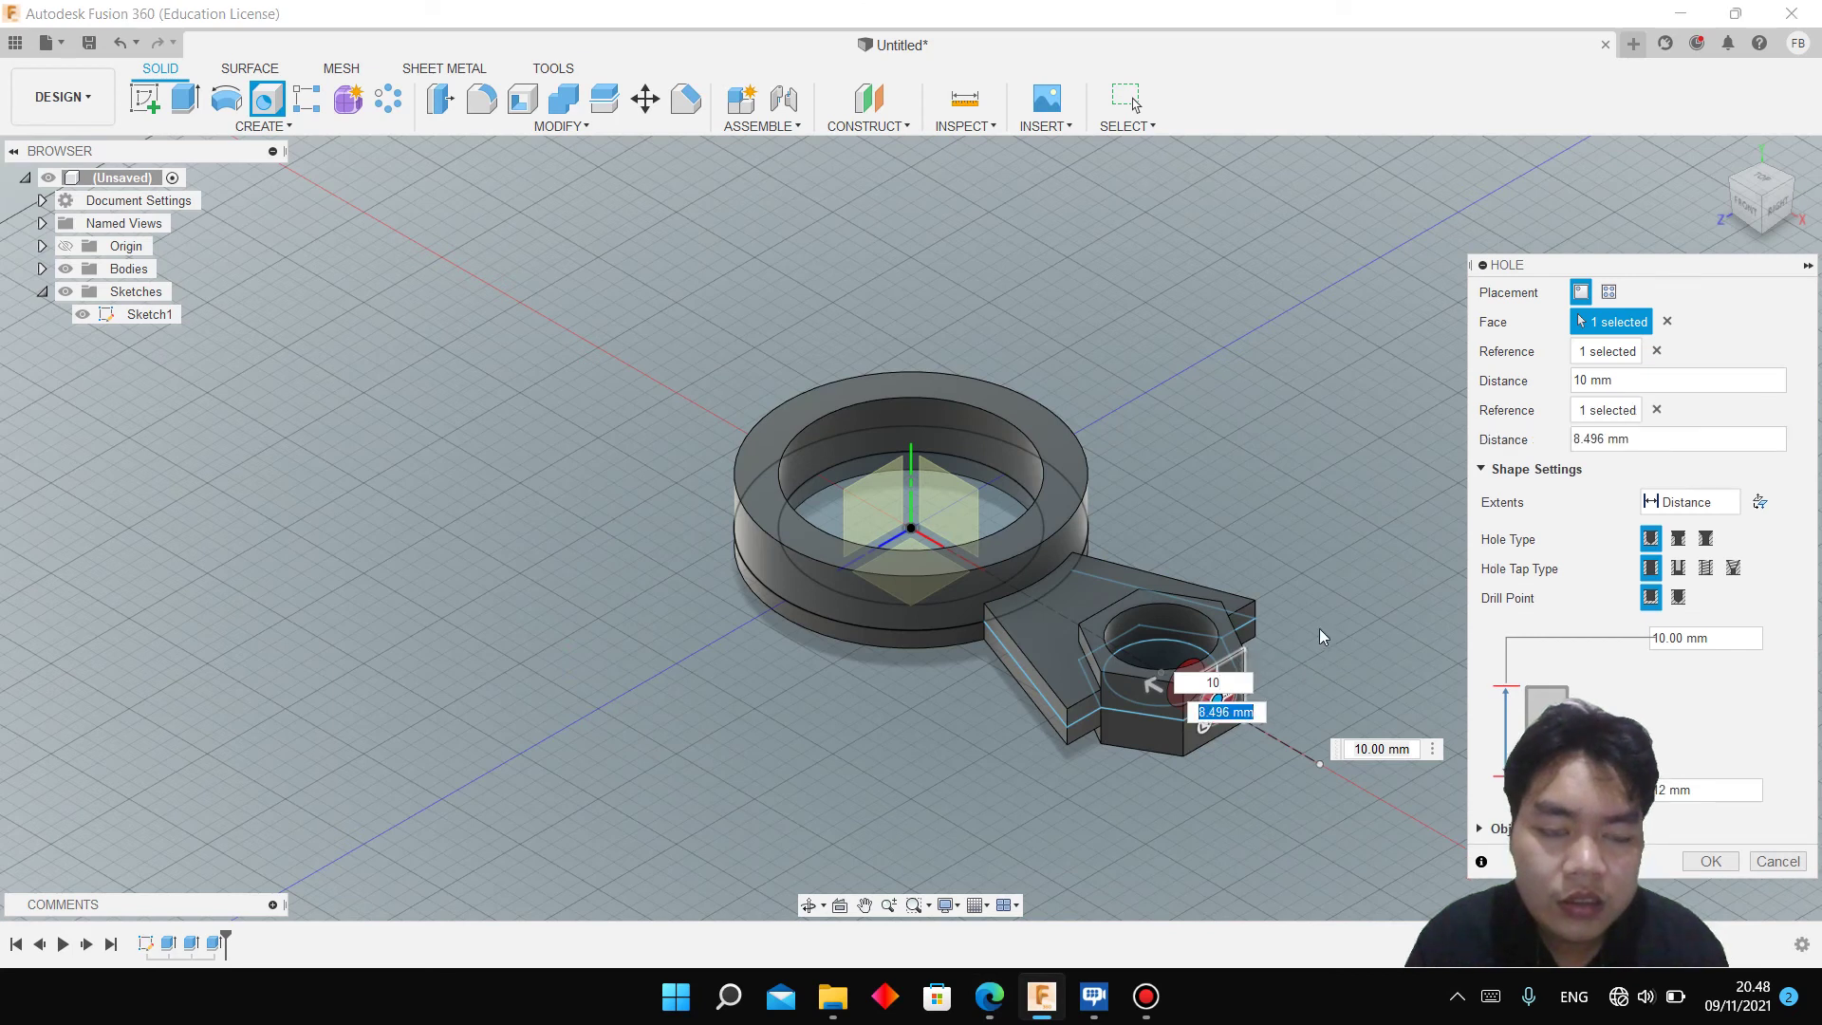
{"action": "type", "text": "9.7"}
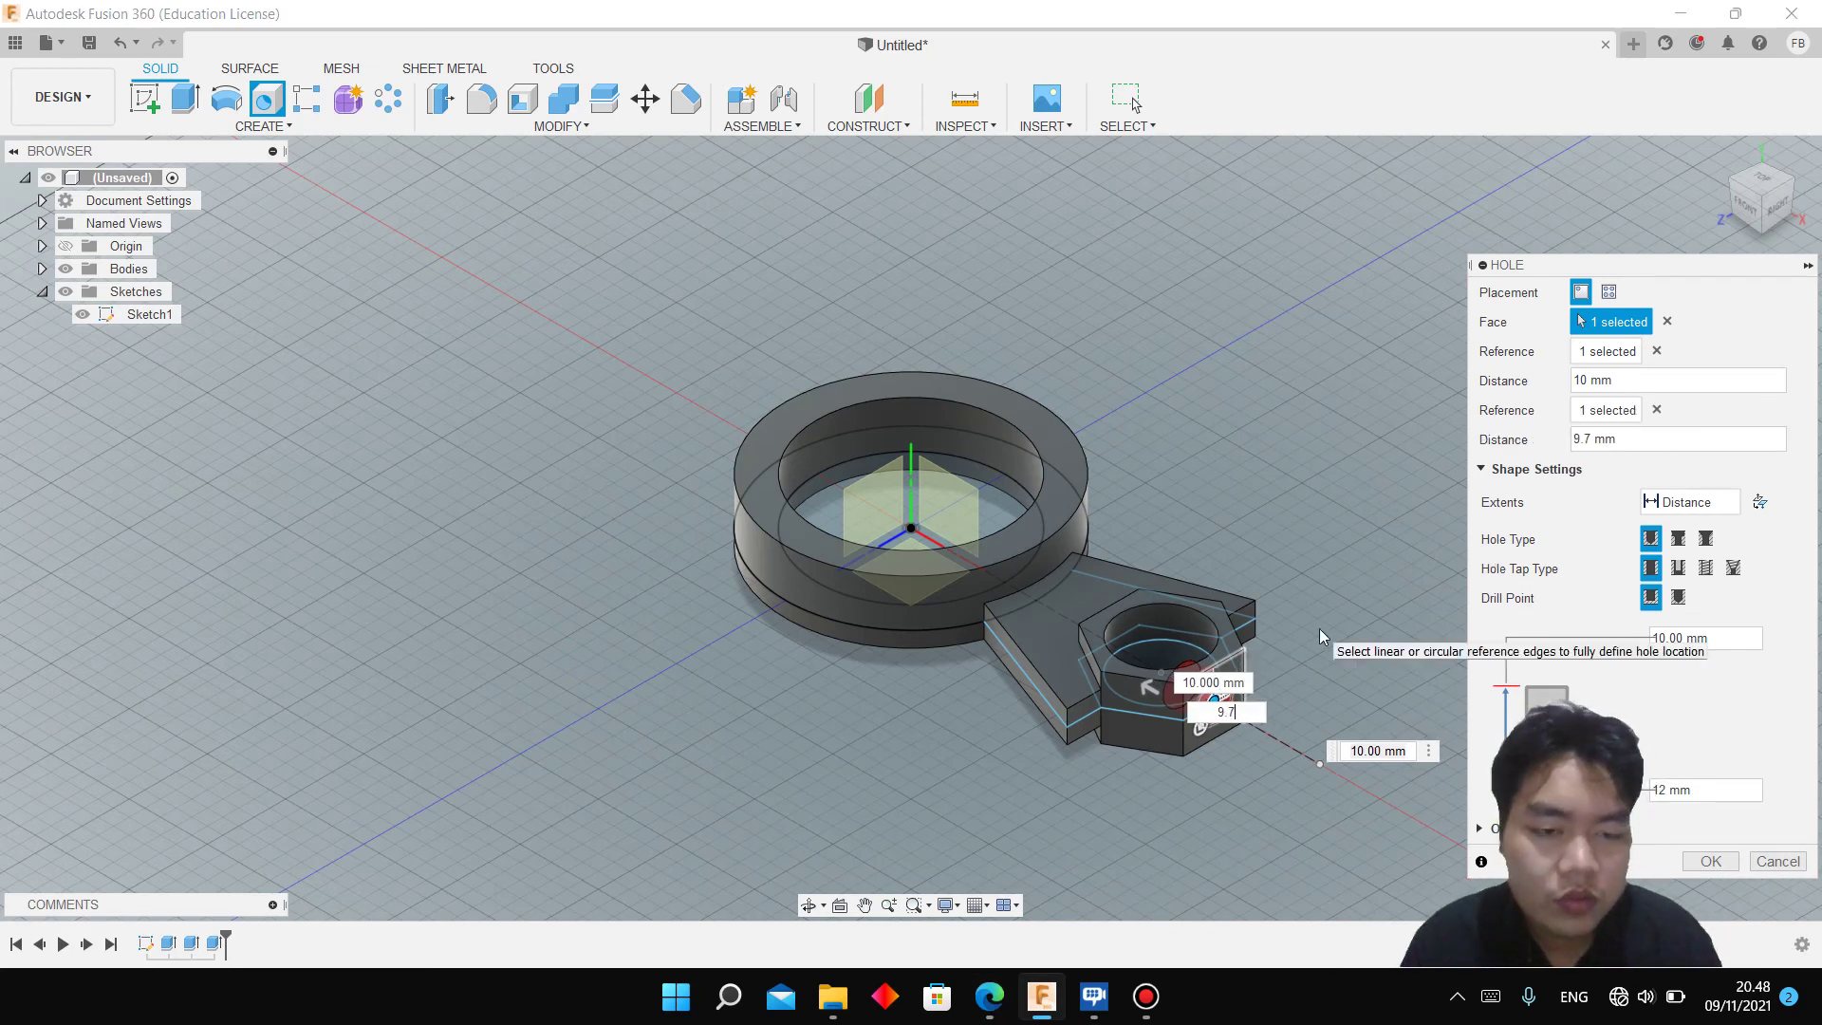
{"action": "key", "text": "Return"}
Compare the finished side hole with the drawing and orbit the model
{"action": "left_click", "coordinate": [980, 1014]}
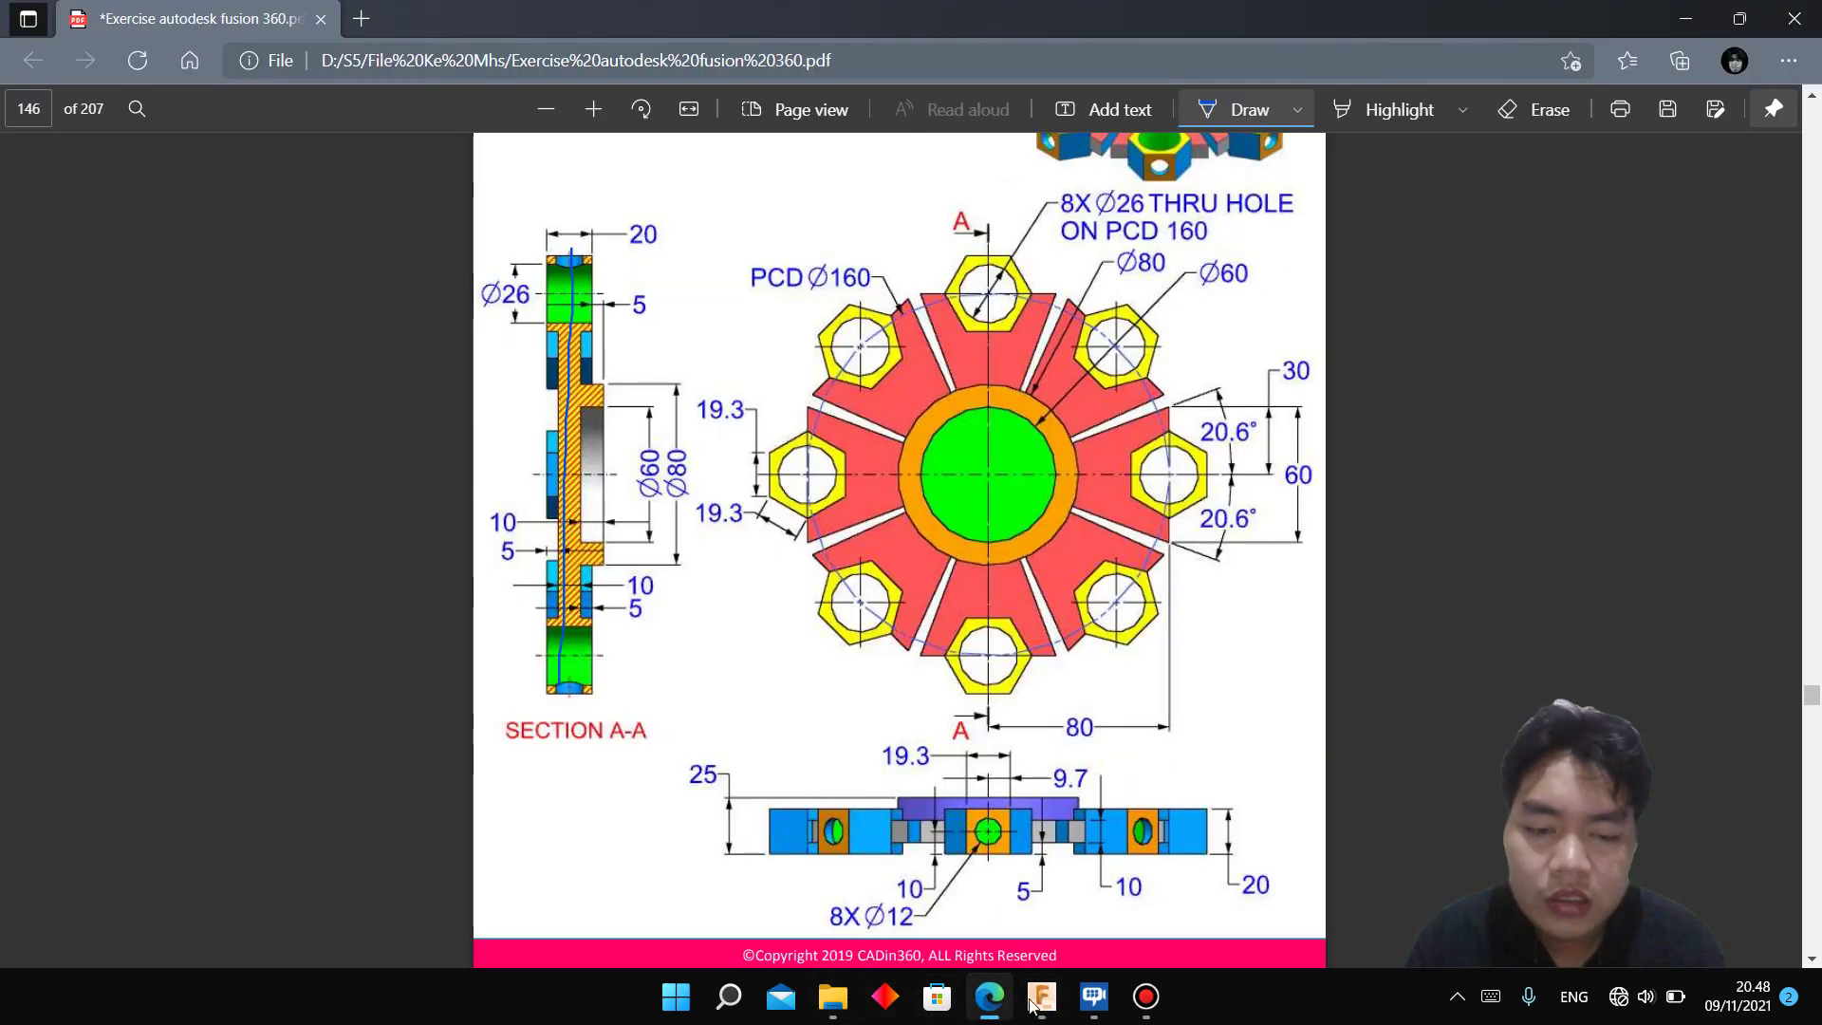
{"action": "left_click", "coordinate": [1042, 994]}
{"action": "mouse_move", "coordinate": [1699, 338]}
{"action": "middle_mouse_down", "text": "shift"}
{"action": "mouse_move", "coordinate": [1518, 360]}
{"action": "mouse_move", "coordinate": [199, 276]}
{"action": "middle_mouse_up", "text": "shift"}
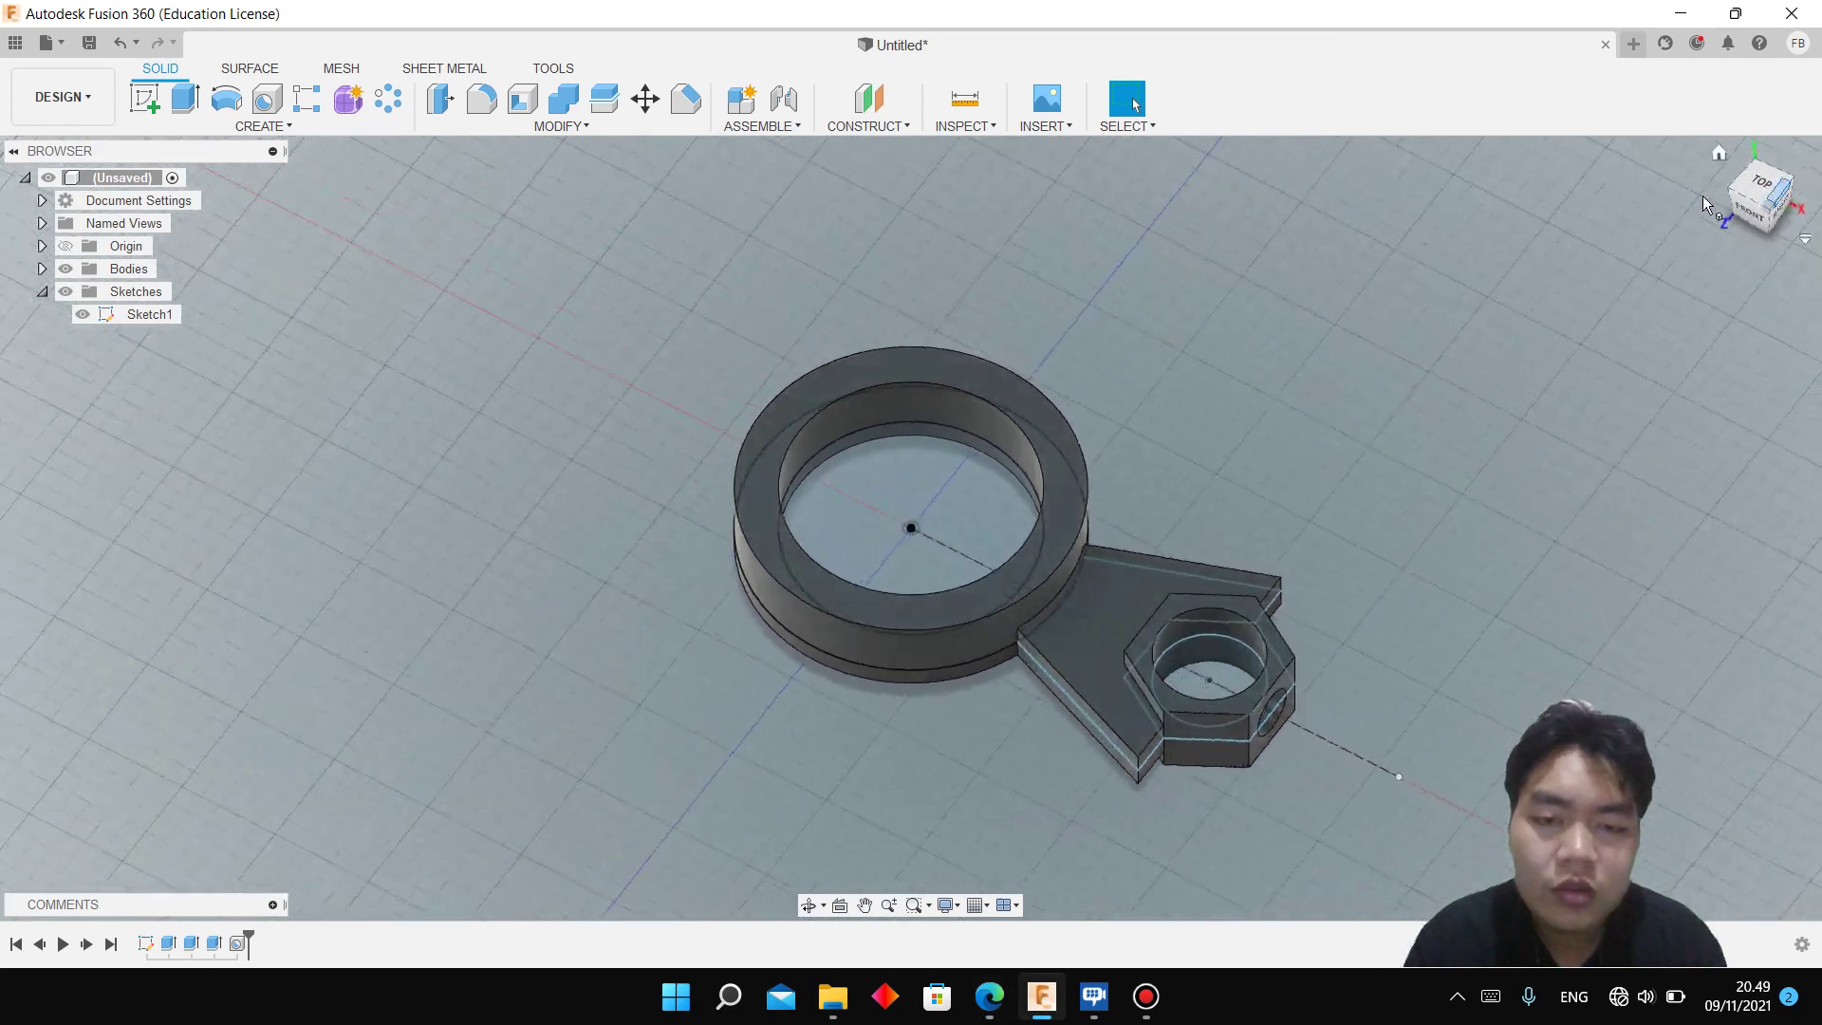
Hide Sketch1 and set up a bodies circular pattern of the ring-and-arm around the Z axis
{"action": "left_click", "coordinate": [83, 316]}
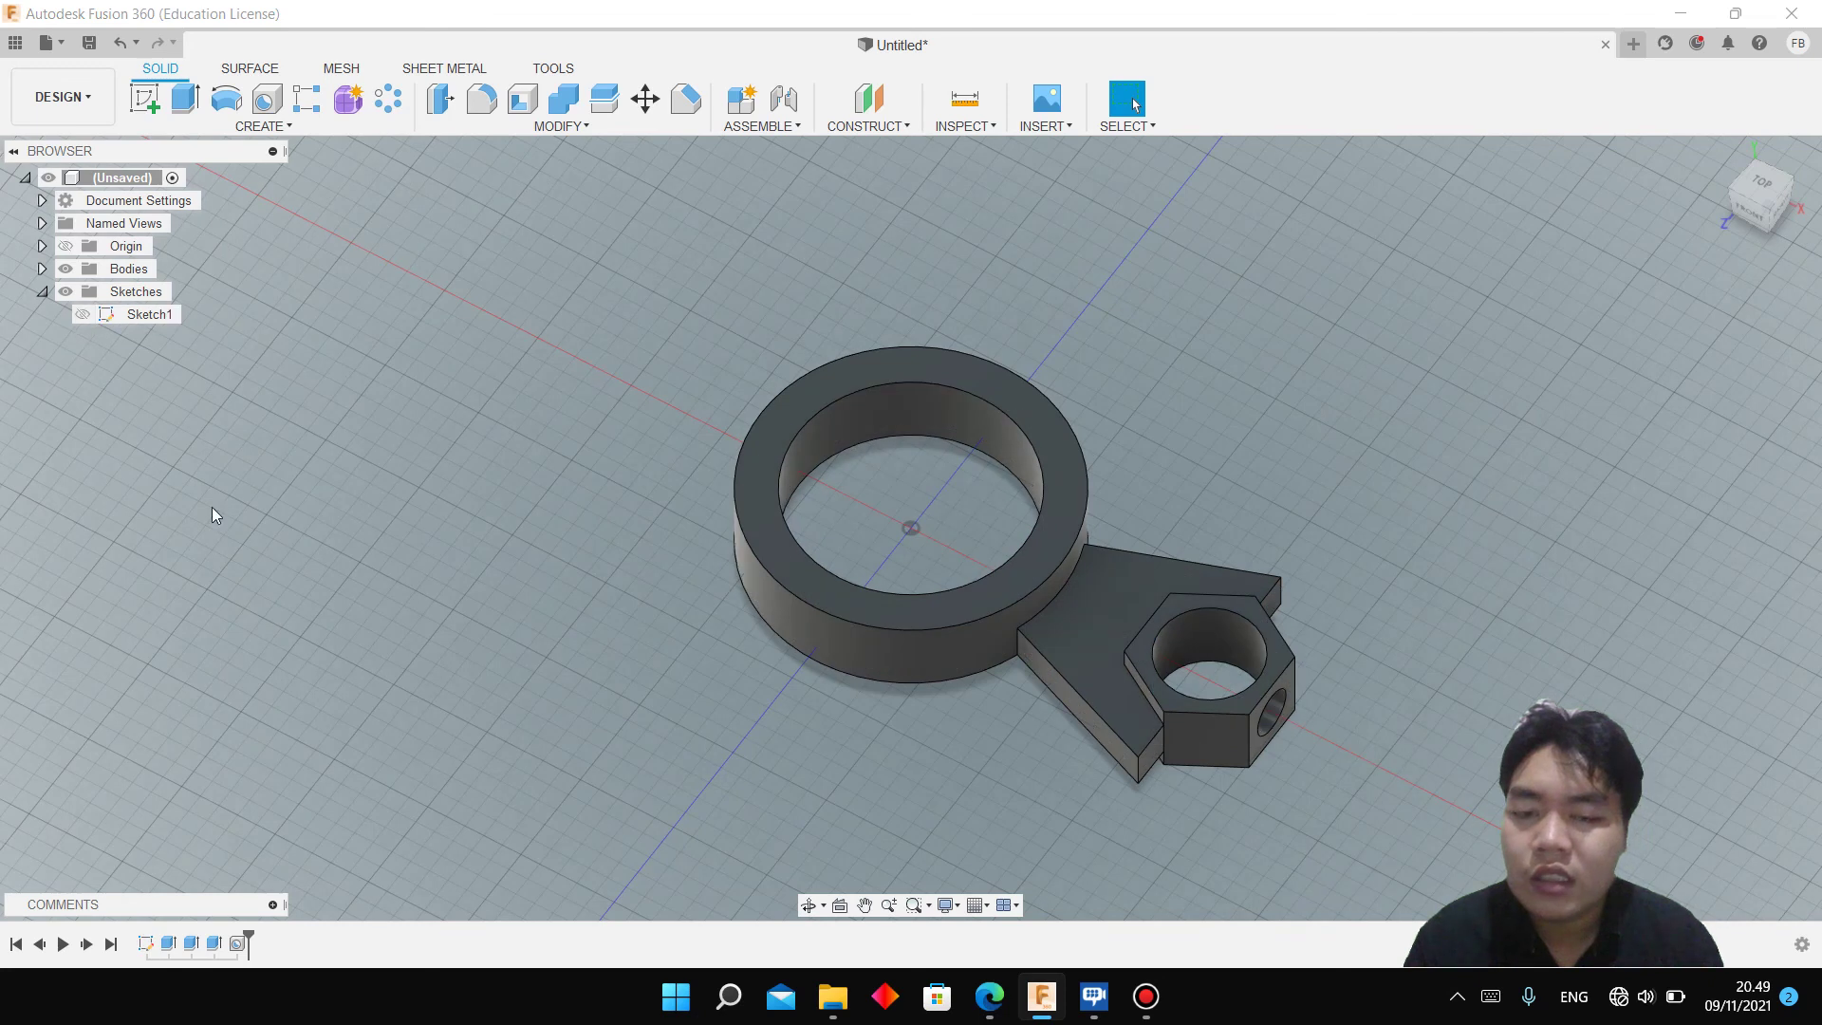
{"action": "left_click", "coordinate": [388, 98]}
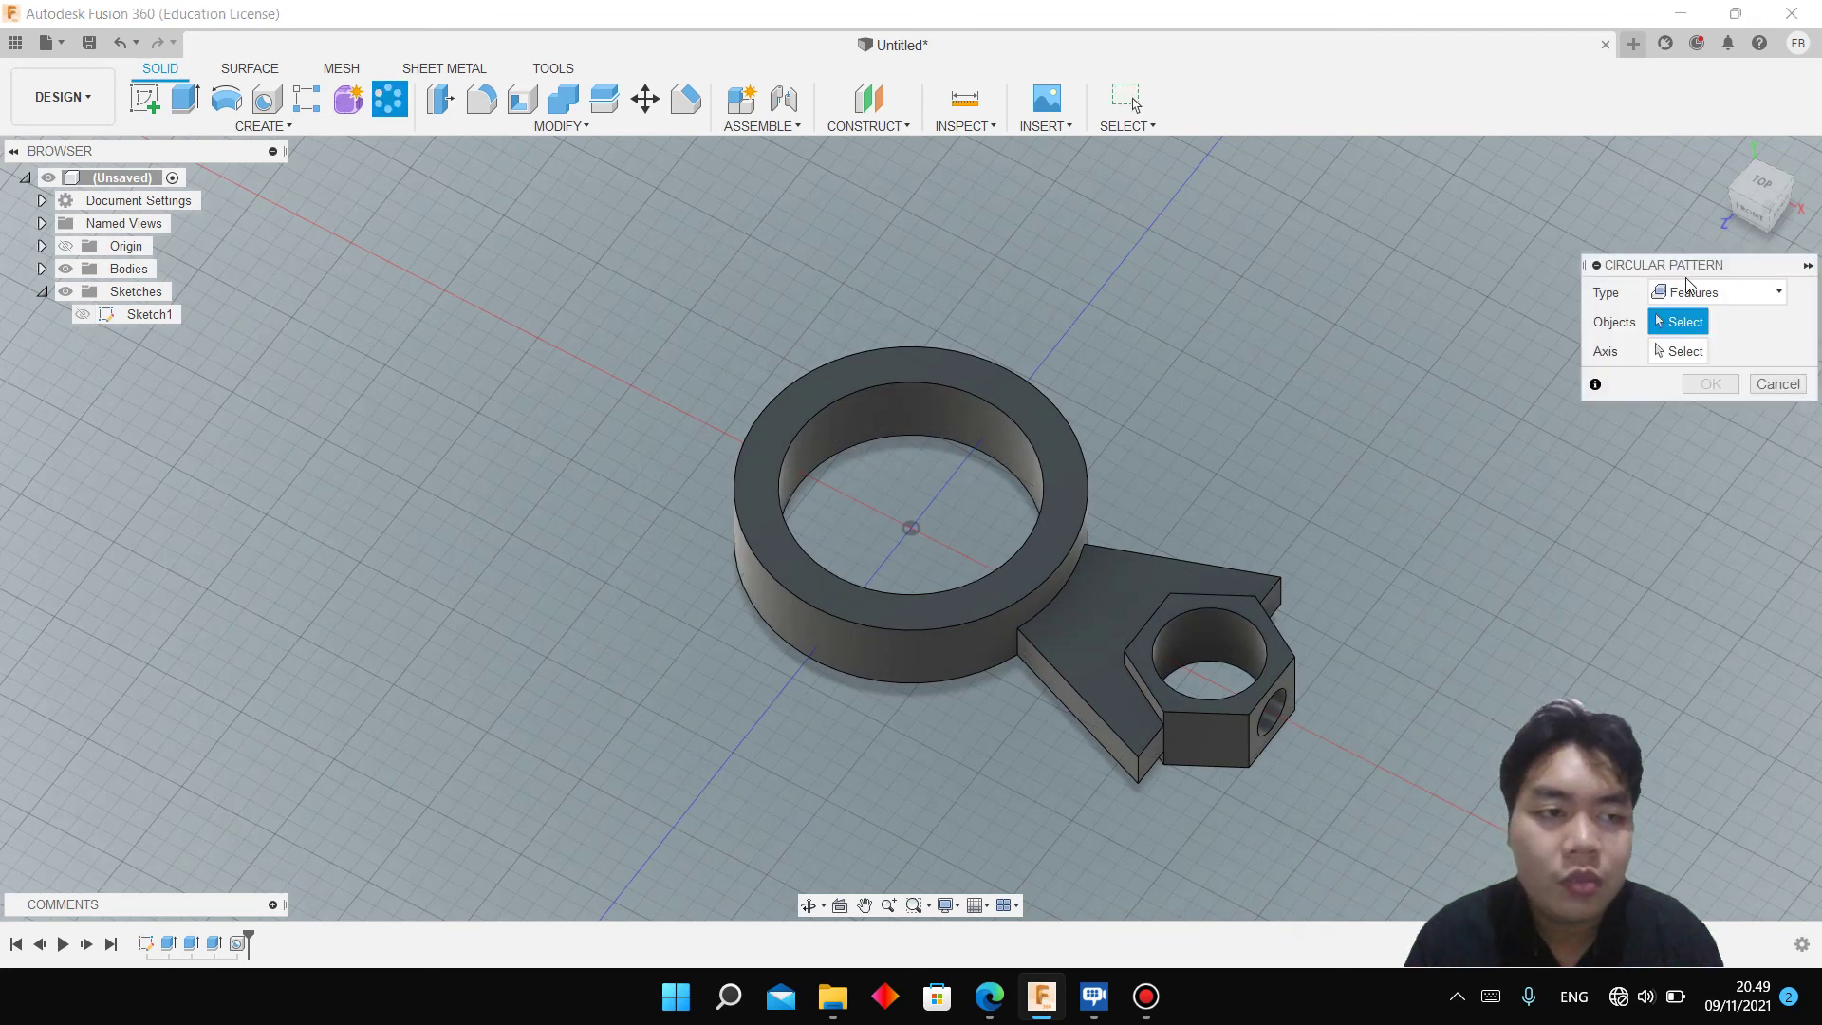
{"action": "left_click", "coordinate": [1718, 292]}
{"action": "left_click", "coordinate": [1684, 339]}
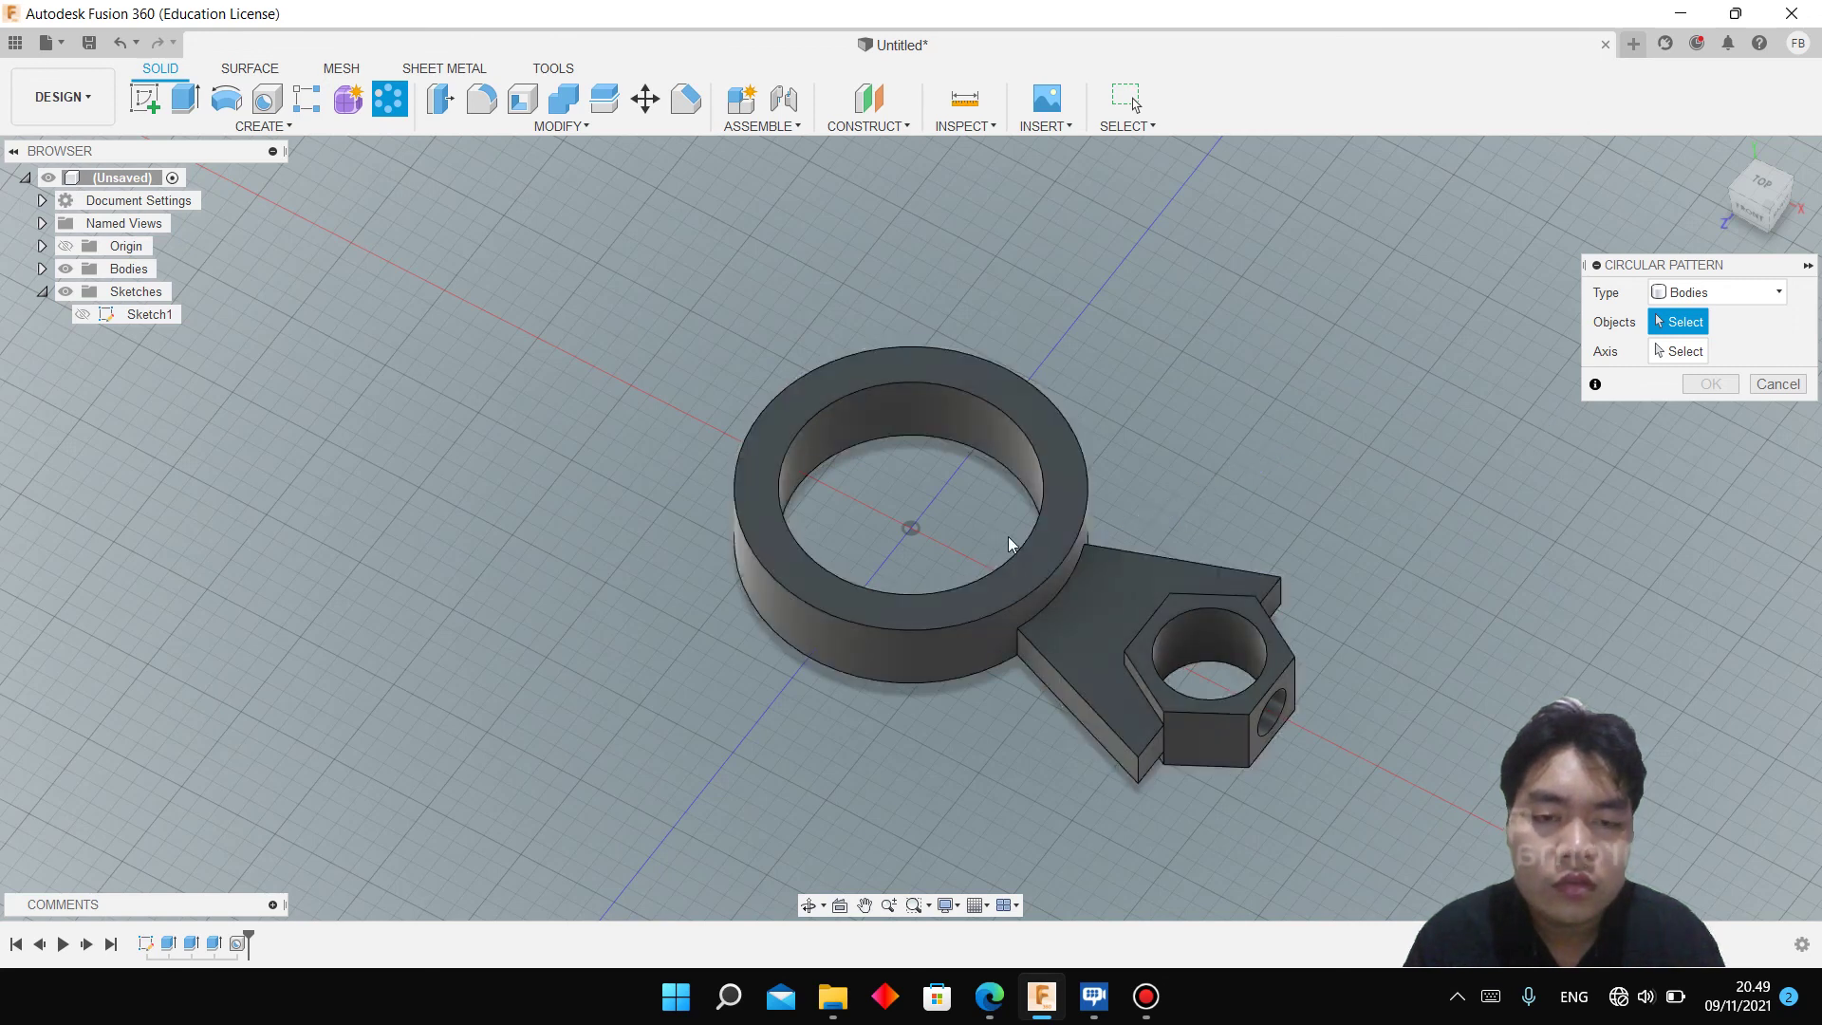
{"action": "left_click", "coordinate": [1068, 539]}
{"action": "left_click", "coordinate": [1696, 354]}
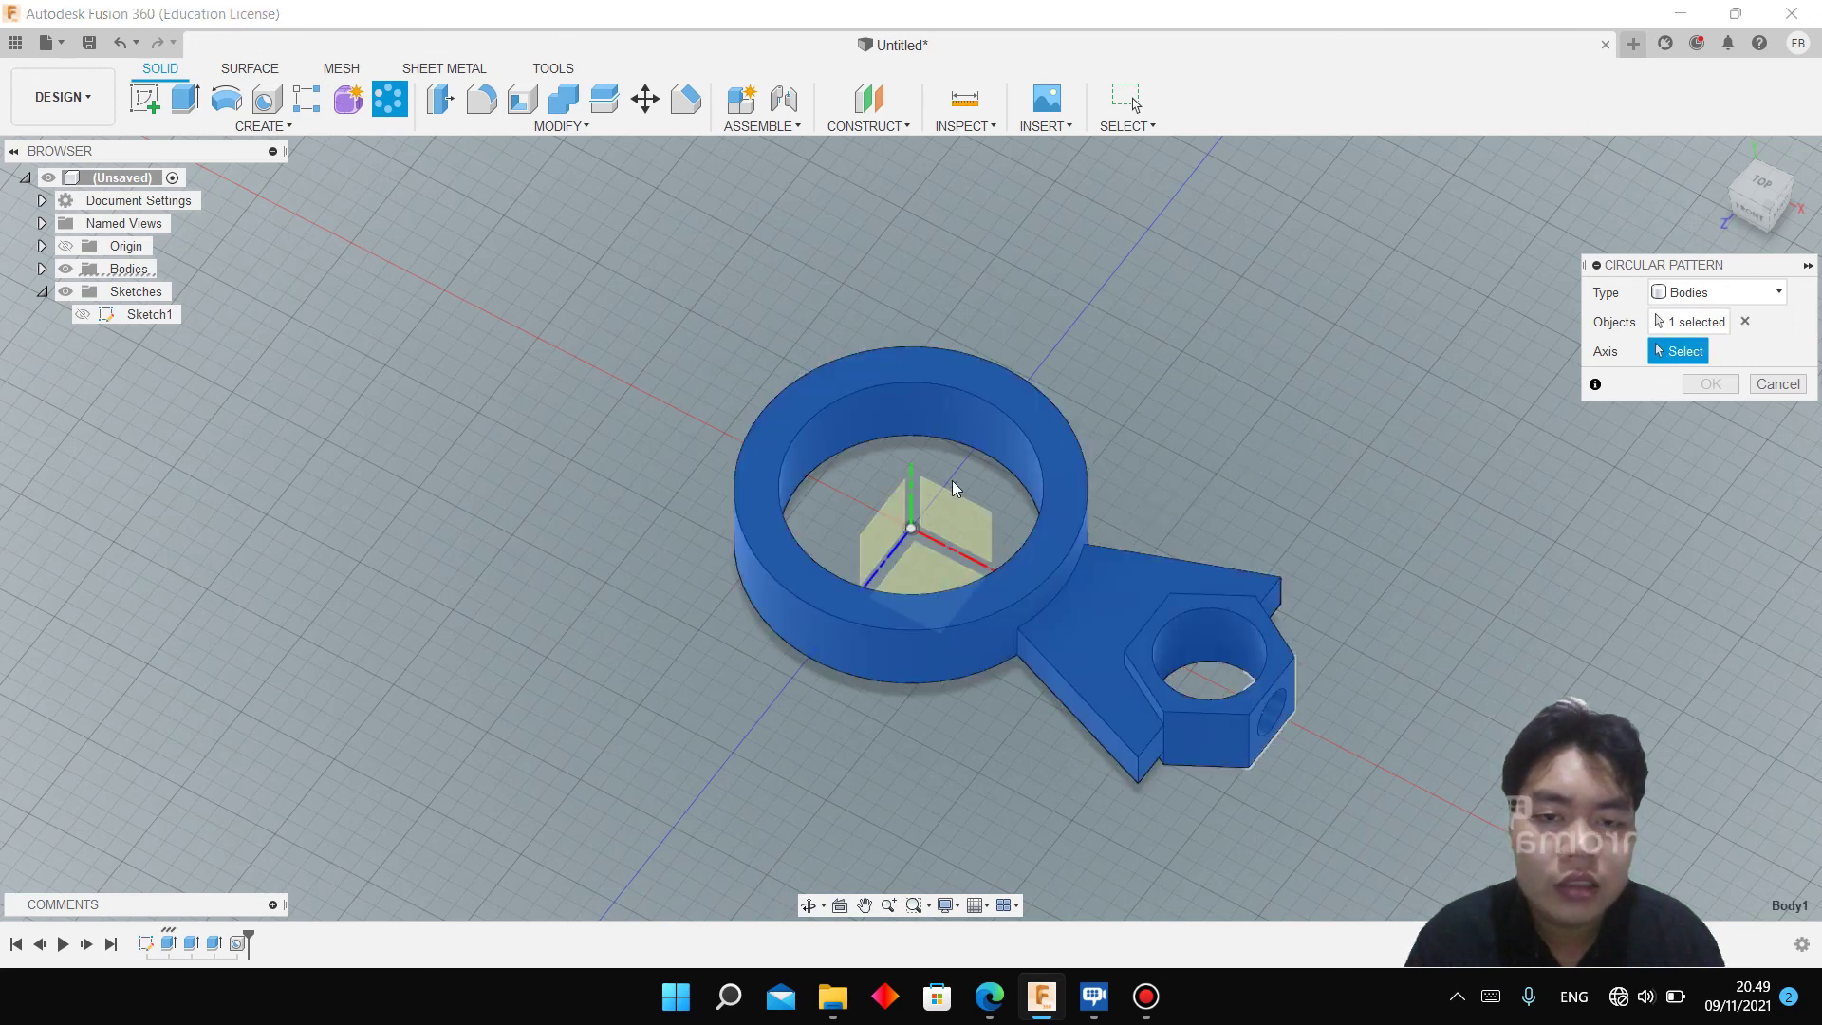
{"action": "left_click", "coordinate": [1022, 477]}
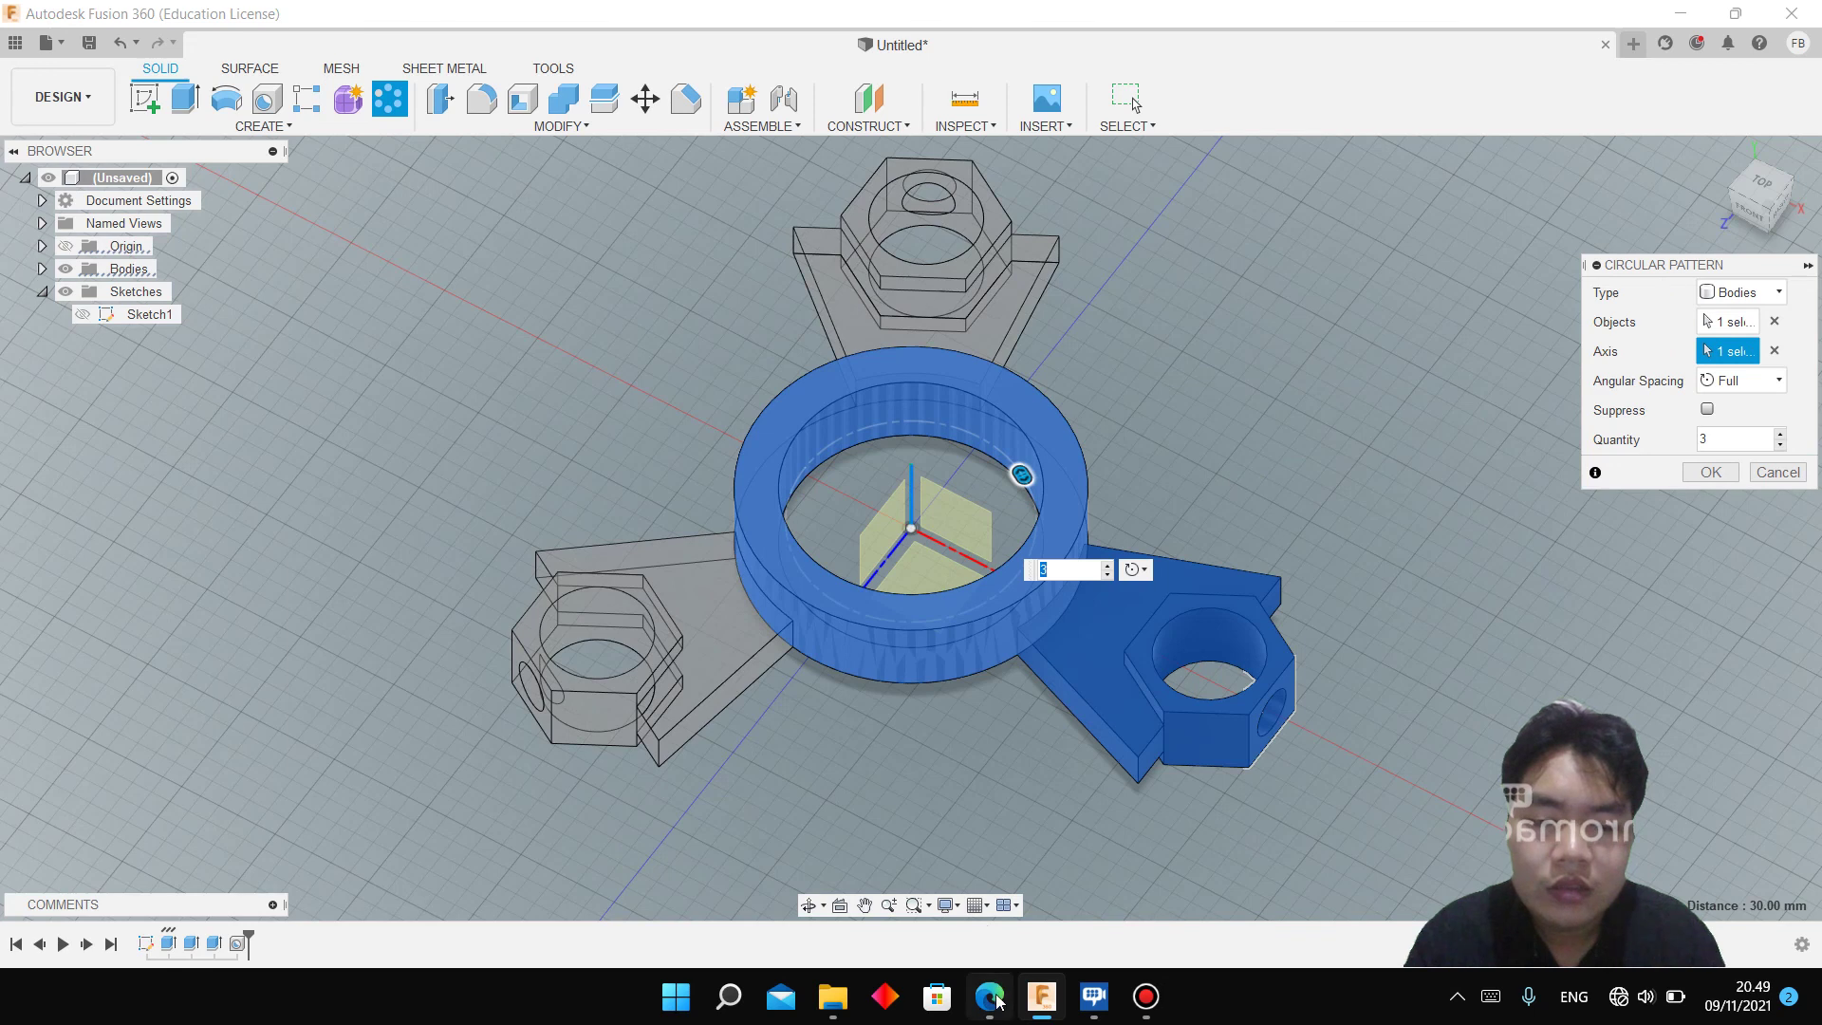
Confirm the arm count in the drawing and set the pattern quantity to 8
{"action": "left_click", "coordinate": [990, 996]}
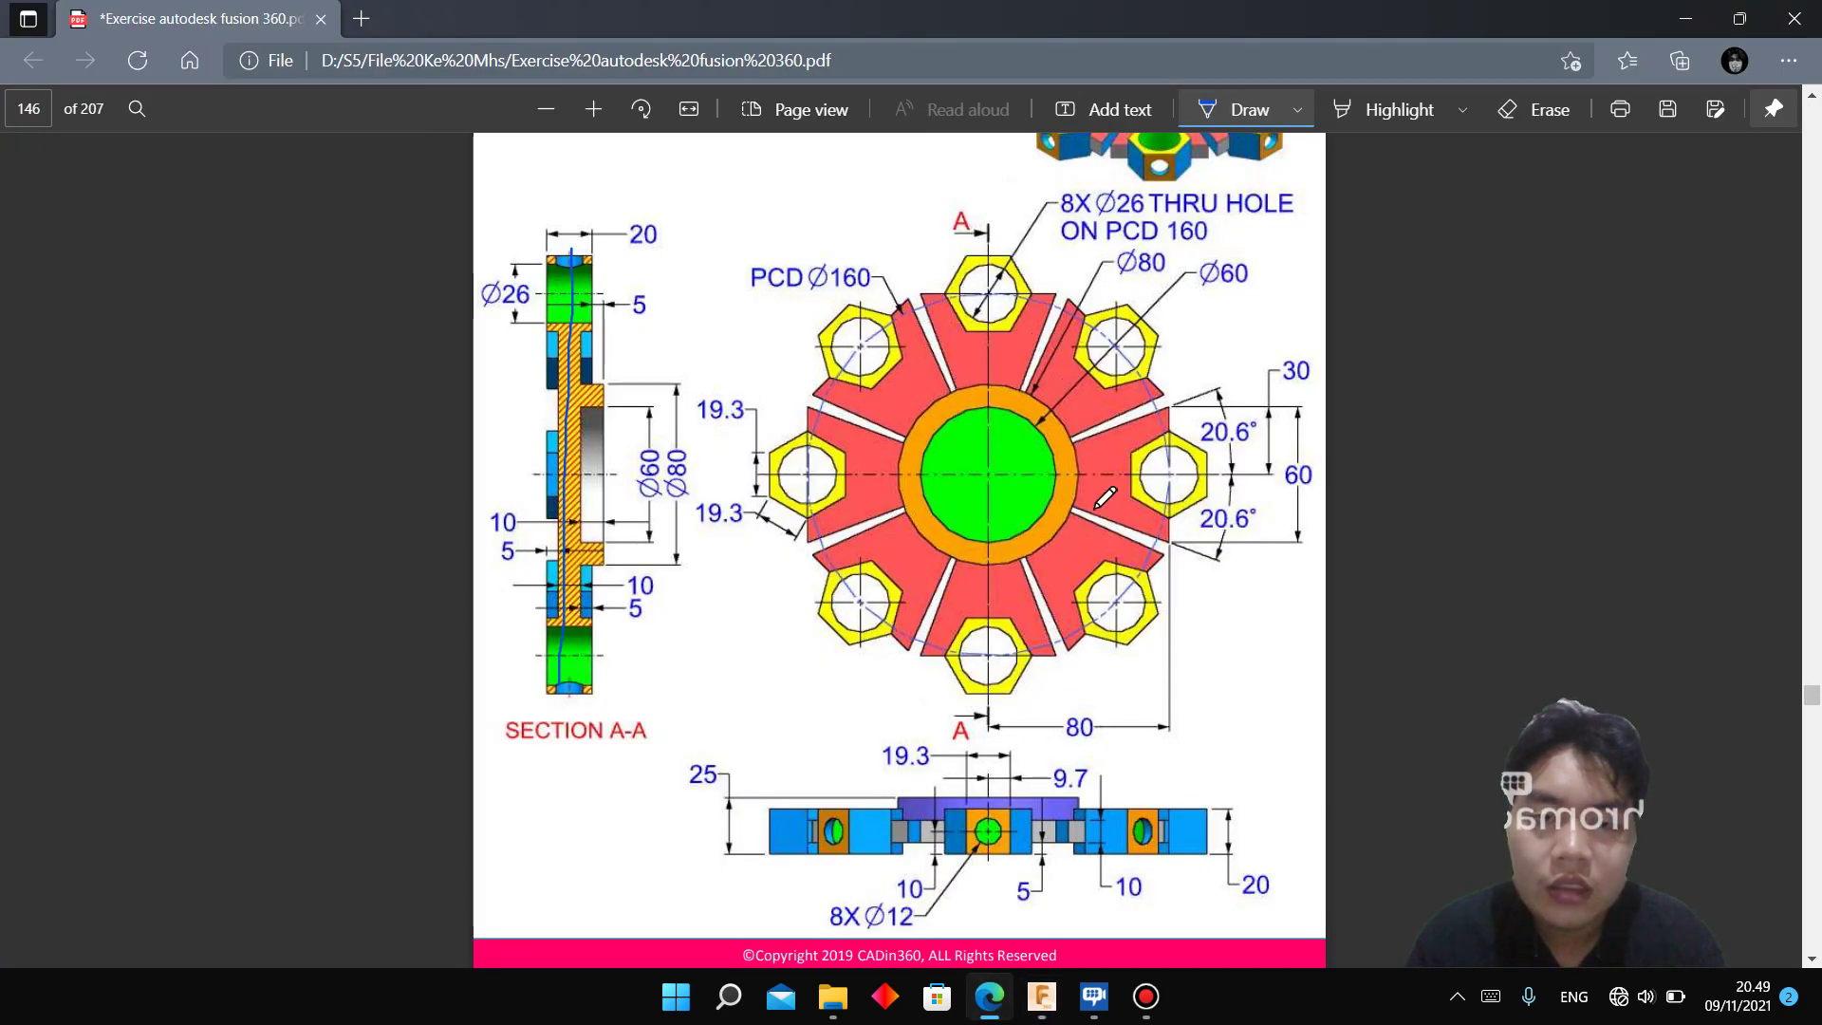
{"action": "left_click", "coordinate": [1042, 998]}
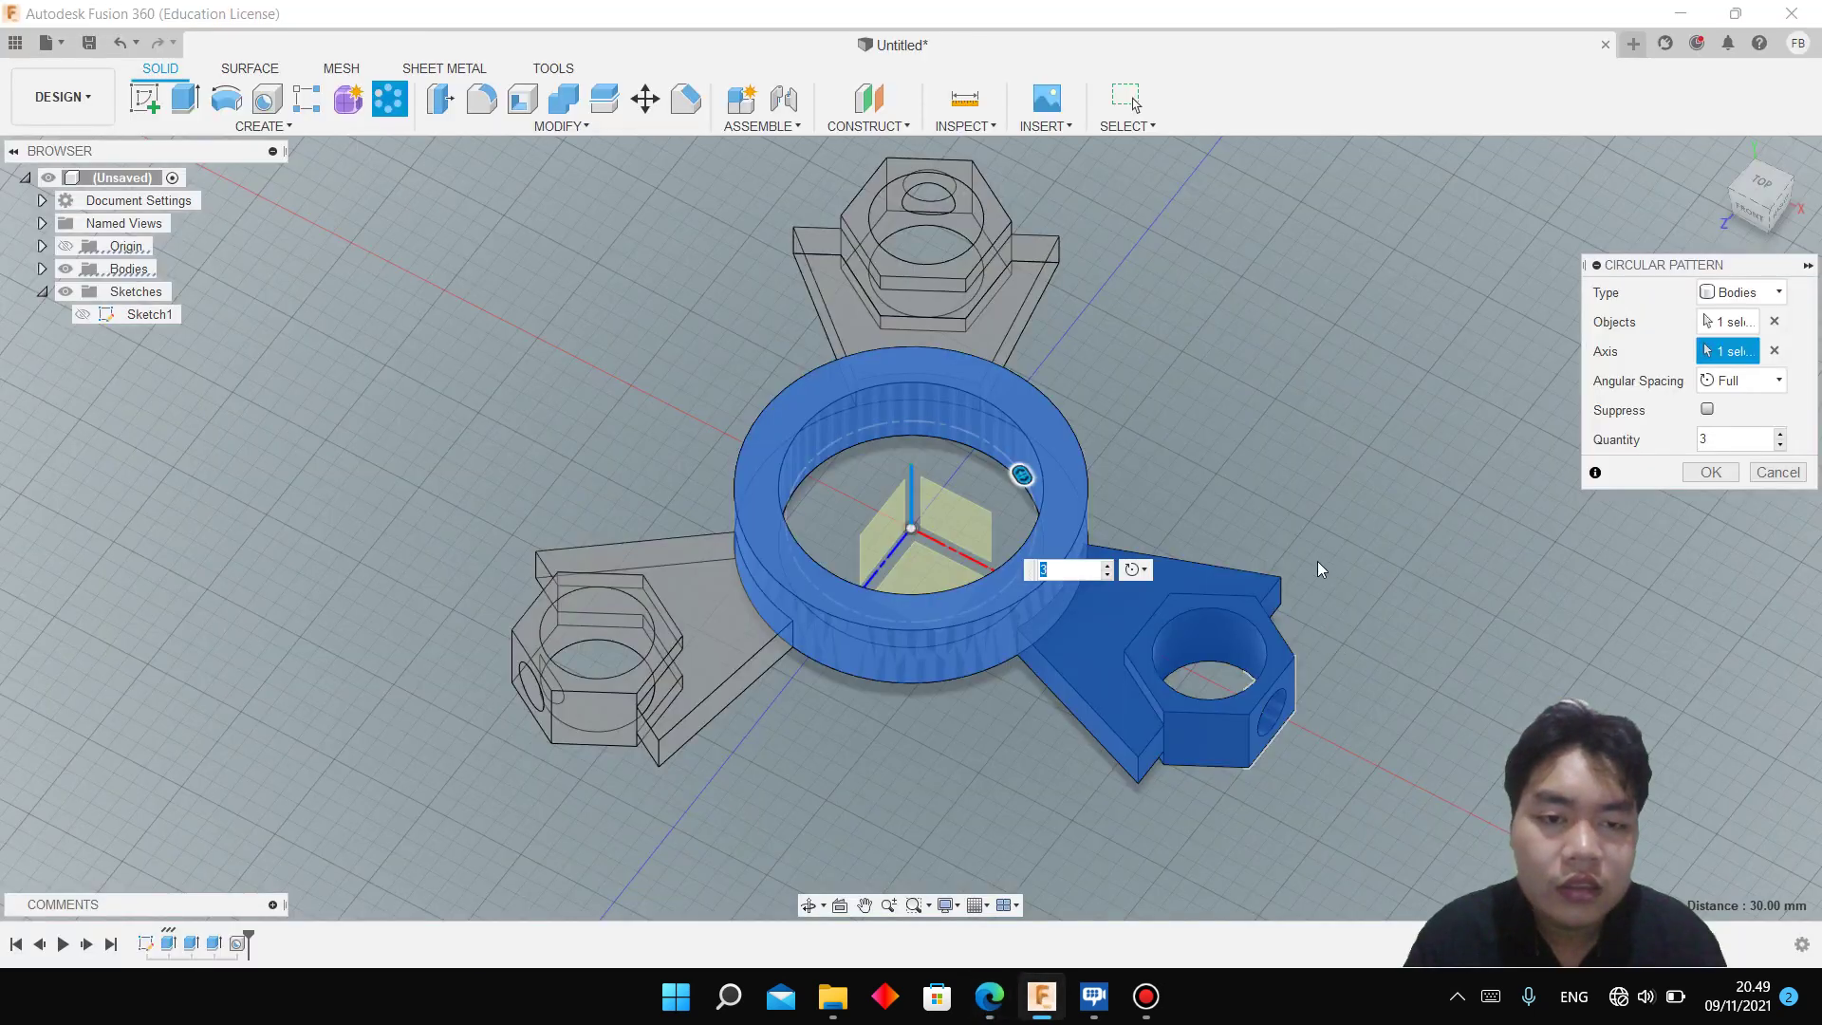
{"action": "type", "text": "8"}
{"action": "key", "text": "Return"}
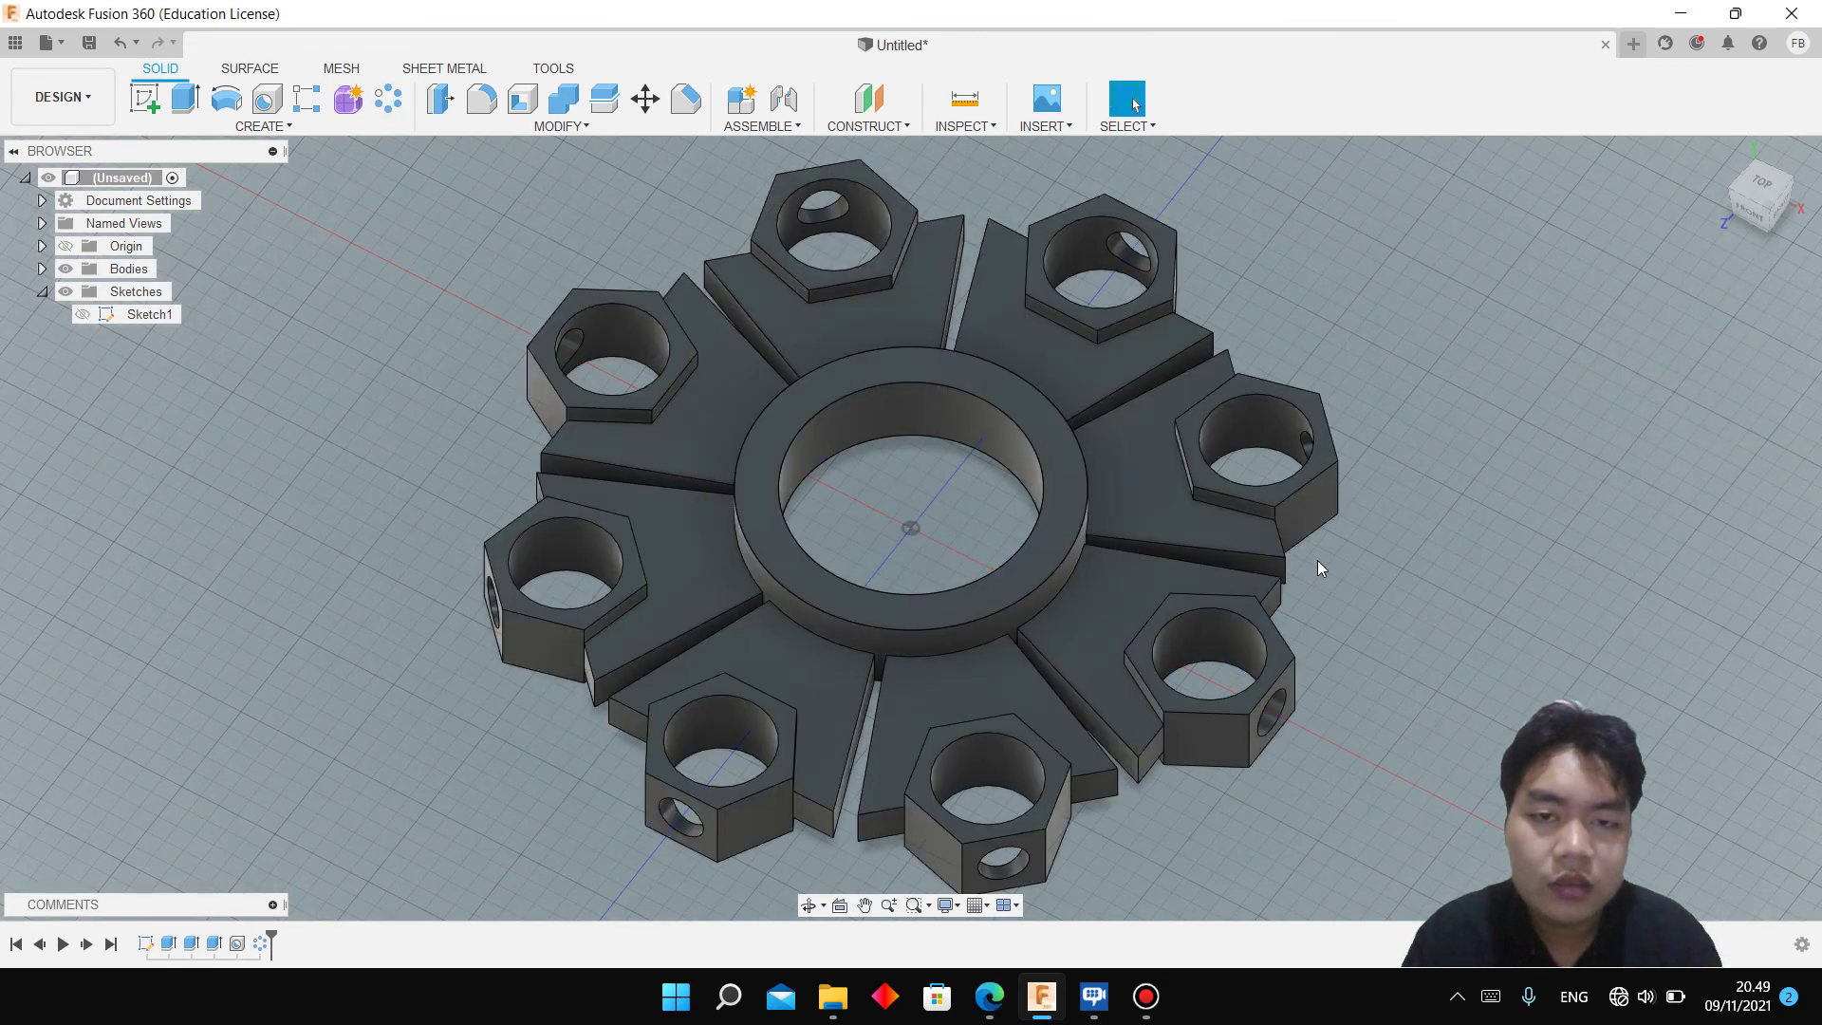